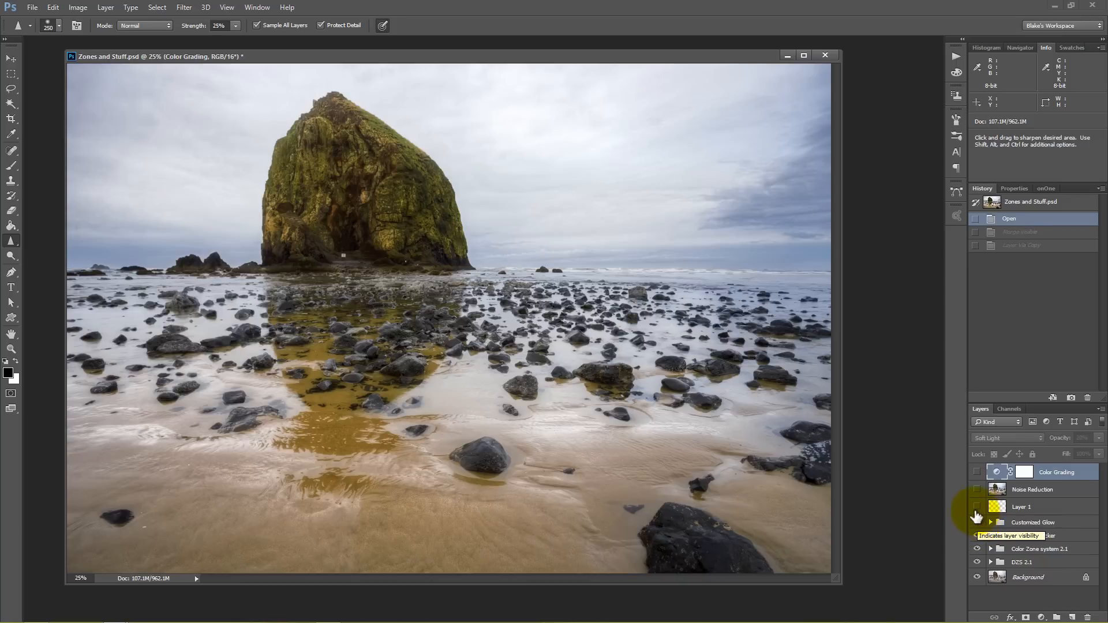
Show the hidden Layer 1, Noise Reduction and Color Grading layers and merge all visible layers.
click(976, 507)
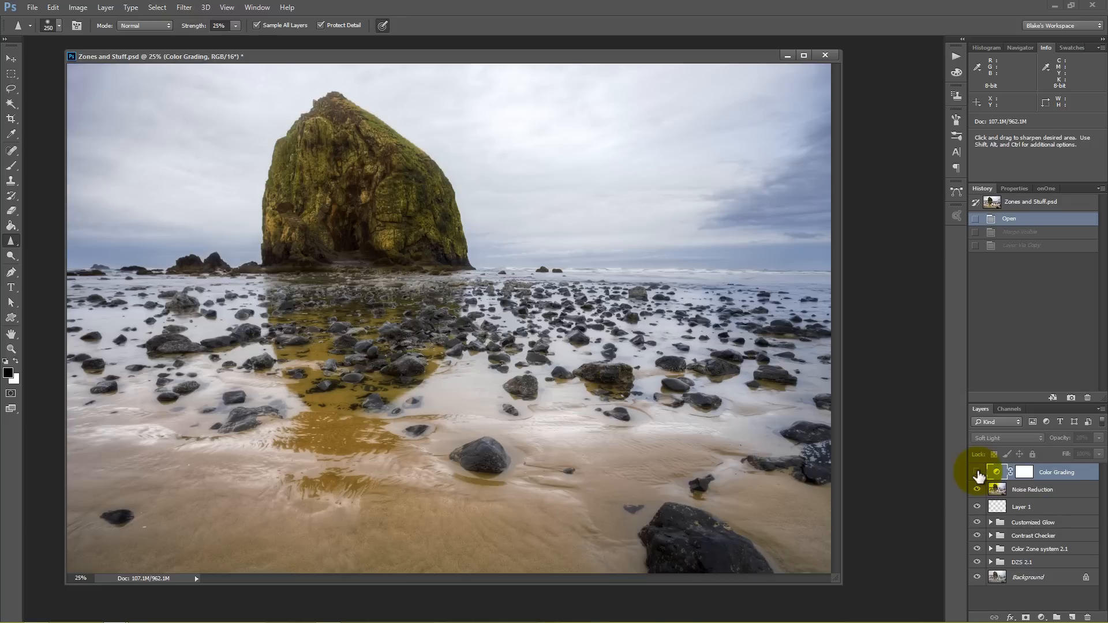
click(977, 472)
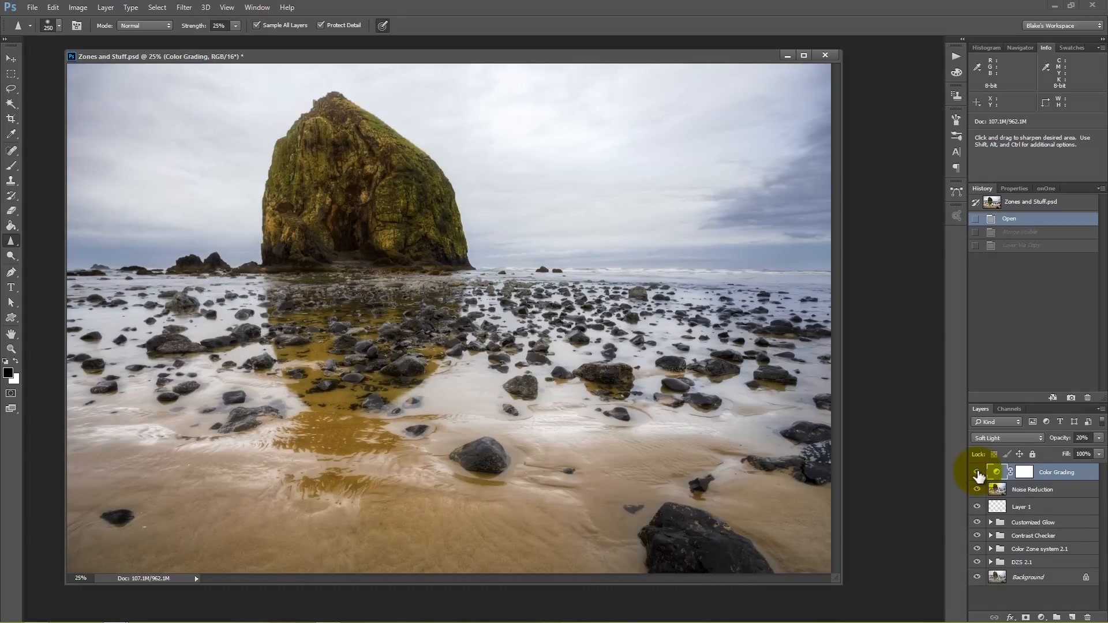
click(977, 472)
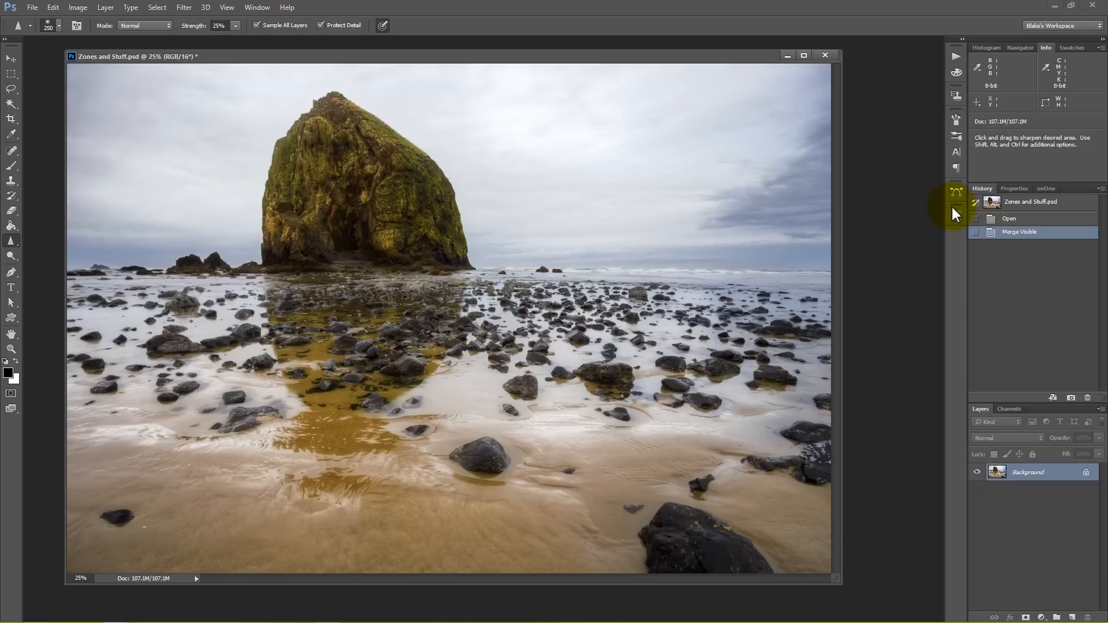
Duplicate the merged Background layer.
key(ctrl+j)
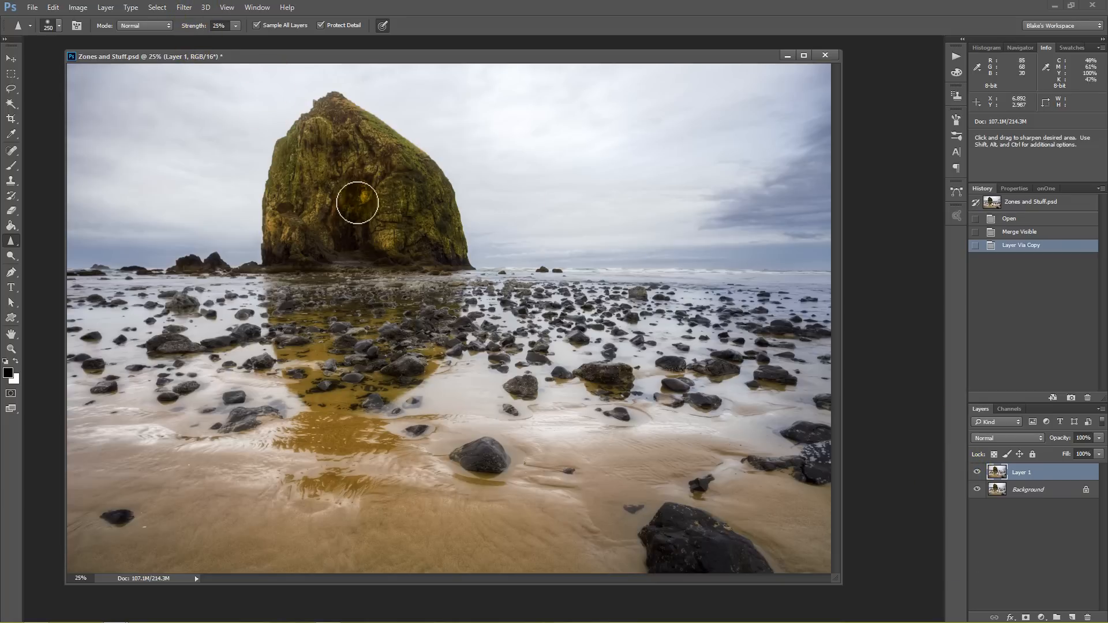
Examine the surface detail of the large sea rock at close range.
drag(367, 161, 433, 198)
right_click(486, 249)
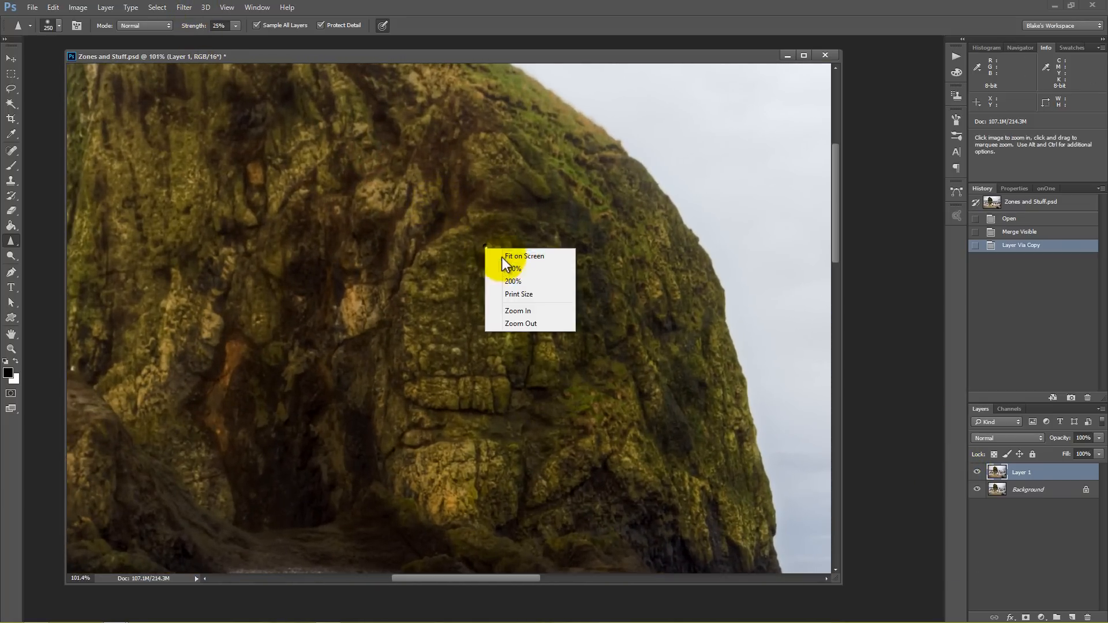
click(501, 257)
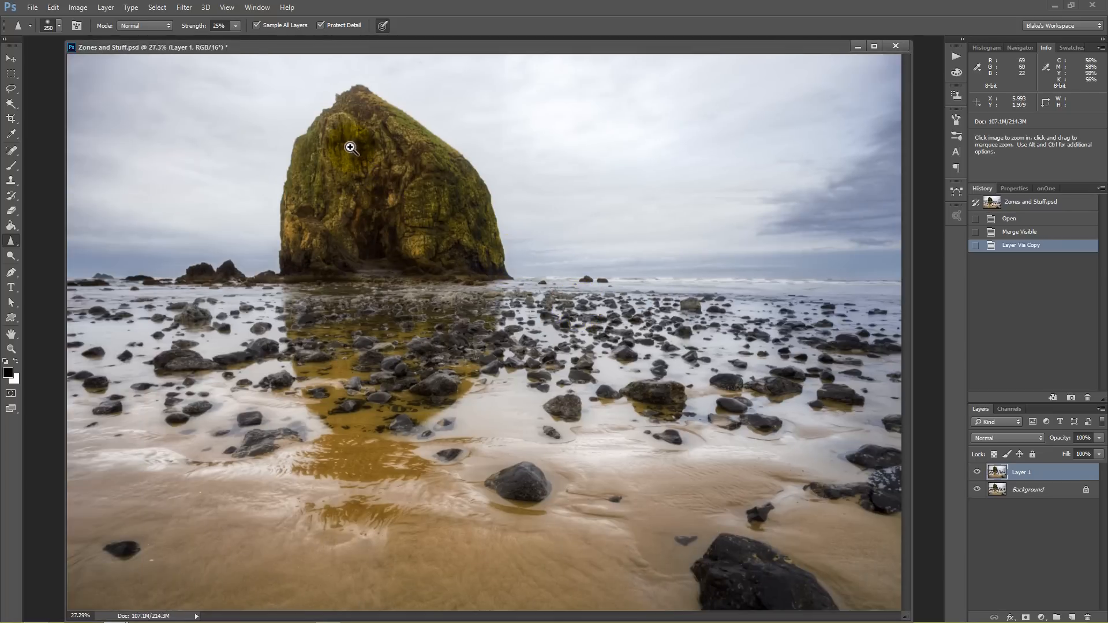
drag(350, 147, 410, 184)
key(space)
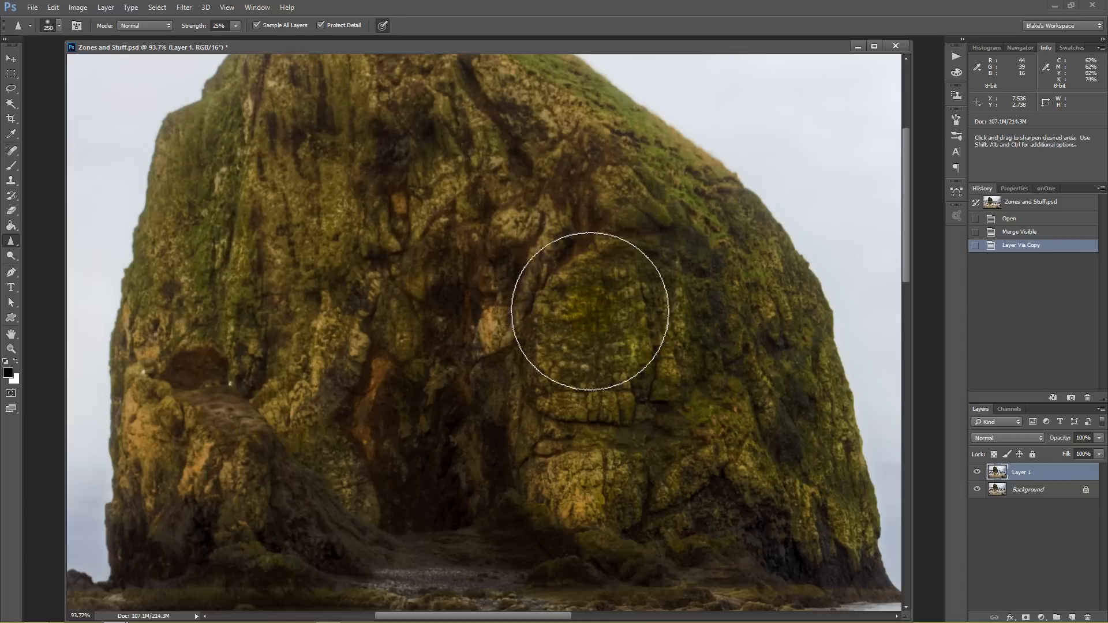
key(z)
right_click(600, 347)
click(630, 358)
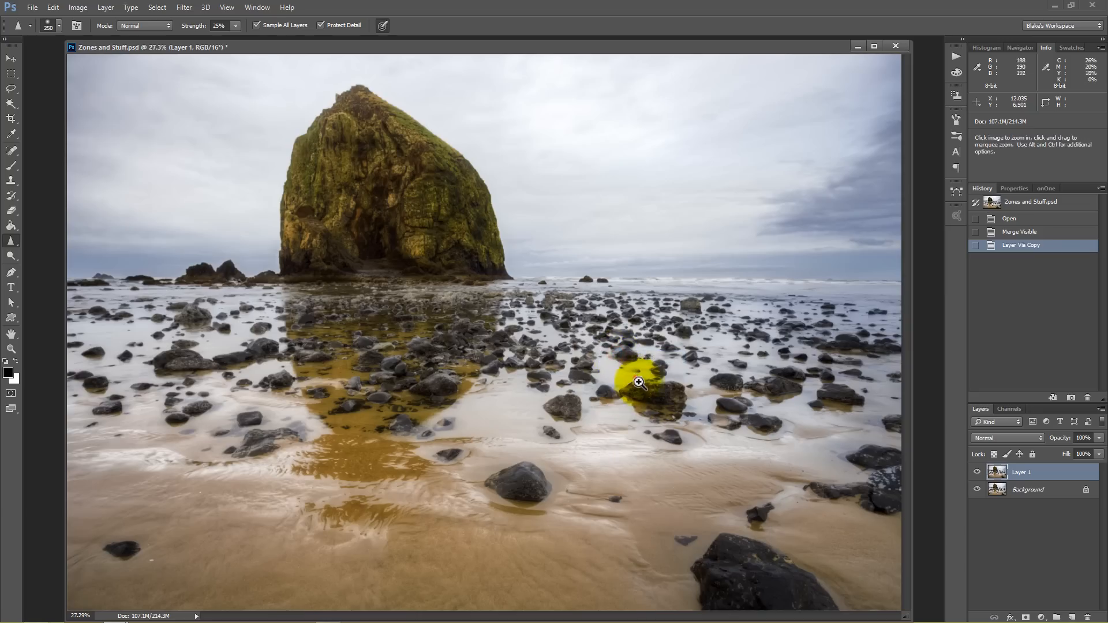
Examine the dark foreground boulder and the surrounding sand at close range.
drag(639, 383, 714, 421)
drag(549, 448, 767, 52)
mouse_move(541, 349)
mouse_down()
mouse_move(550, 342)
mouse_move(559, 359)
mouse_up()
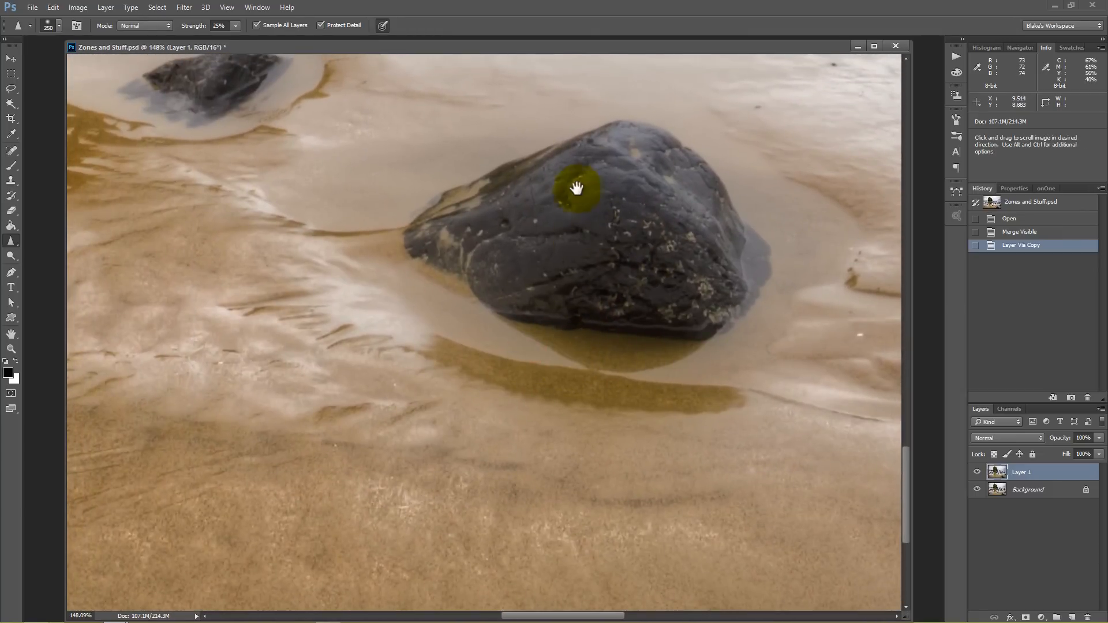
key(z)
right_click(599, 228)
click(610, 239)
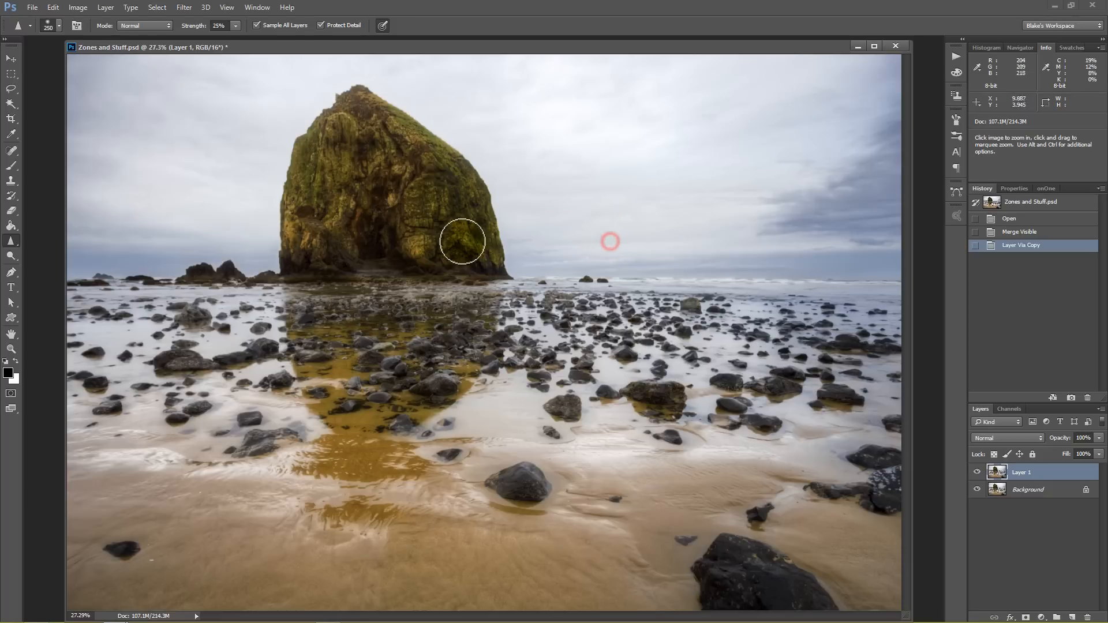
Try Unsharp Mask on Layer 1 with large radii such as 19.8, 133.7 and 31.0 pixels, viewing the big rock.
mouse_move(300, 125)
mouse_down()
mouse_move(356, 180)
mouse_move(339, 178)
mouse_up()
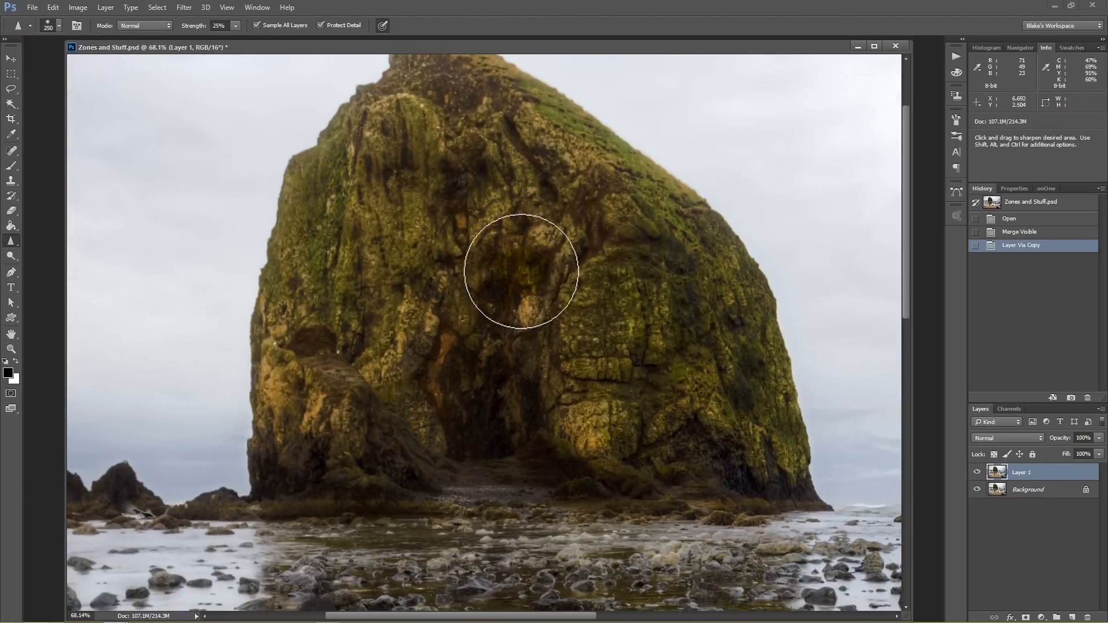
mouse_move(521, 271)
mouse_down()
mouse_move(523, 252)
mouse_move(537, 256)
mouse_up()
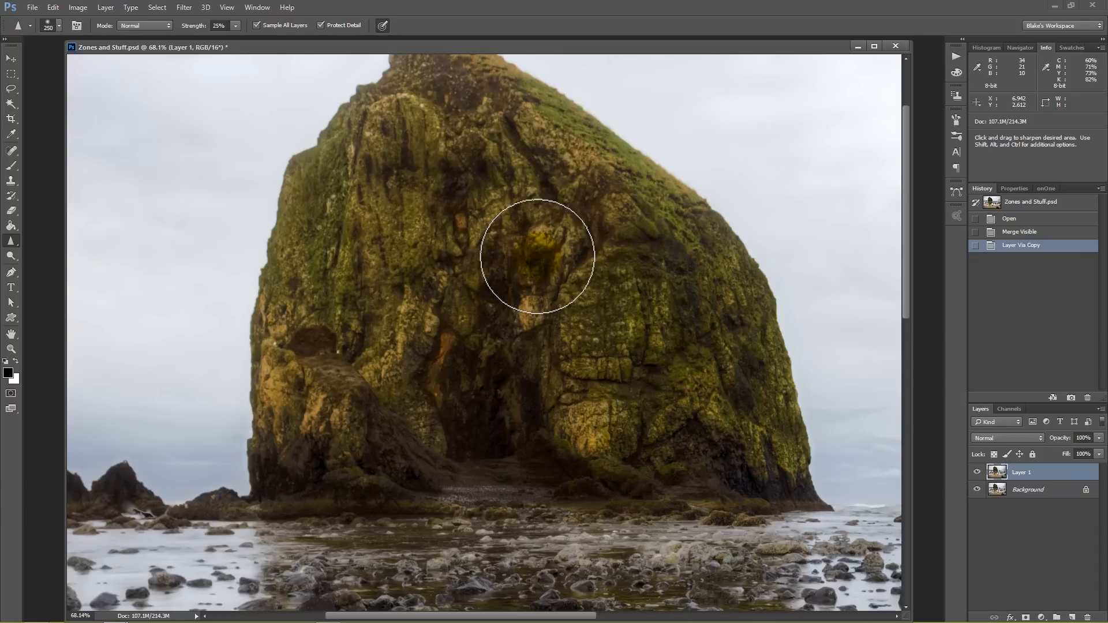
drag(537, 256, 539, 191)
click(184, 7)
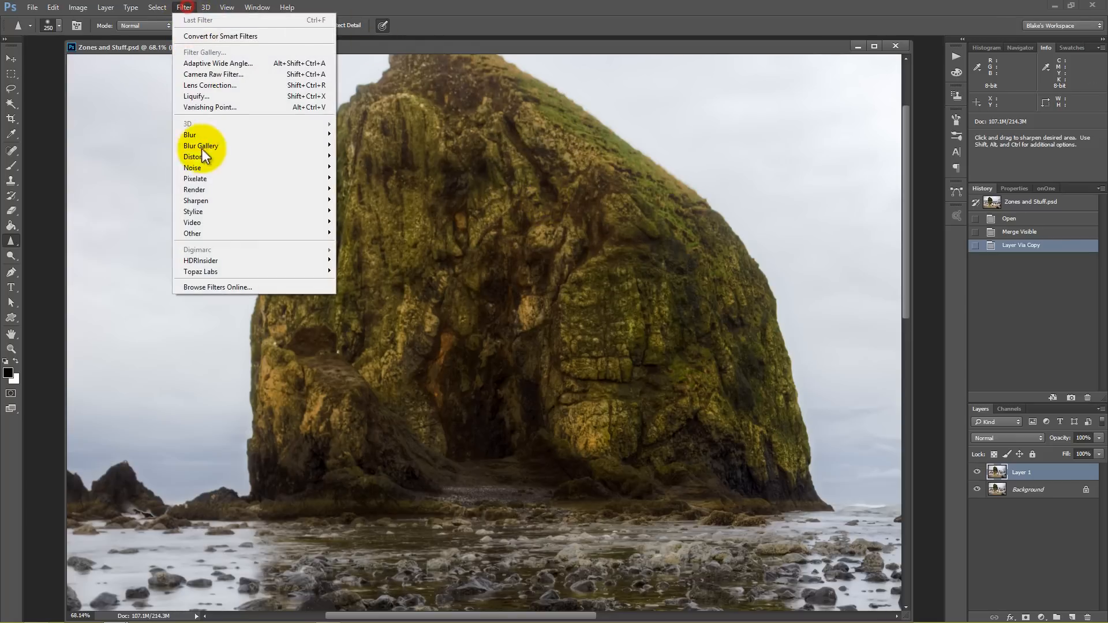
mouse_move(205, 201)
click(126, 255)
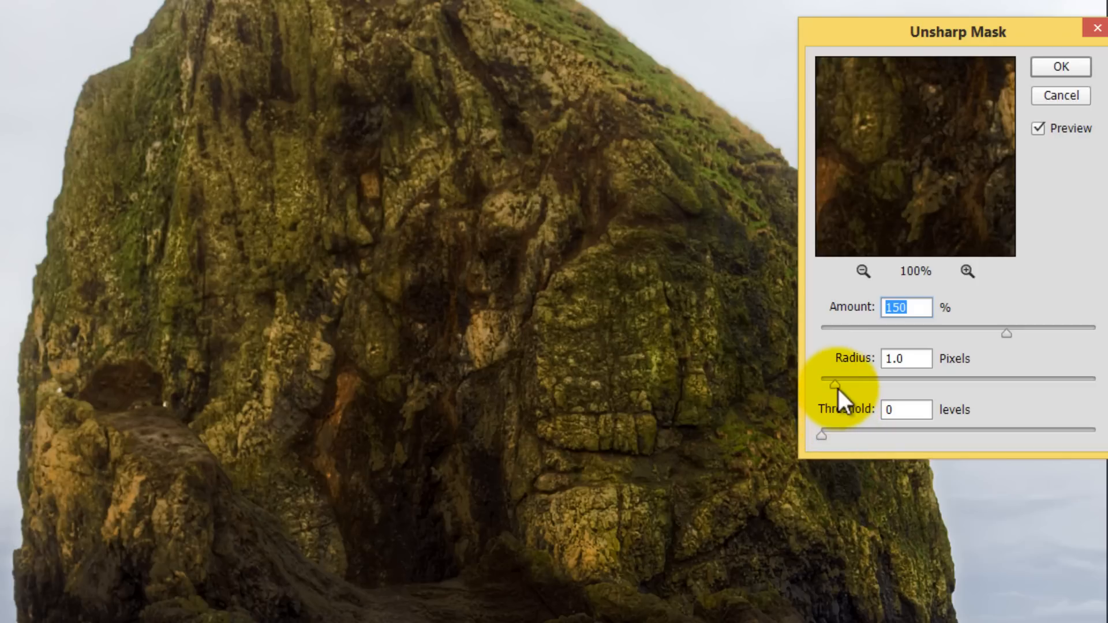
drag(834, 384, 907, 384)
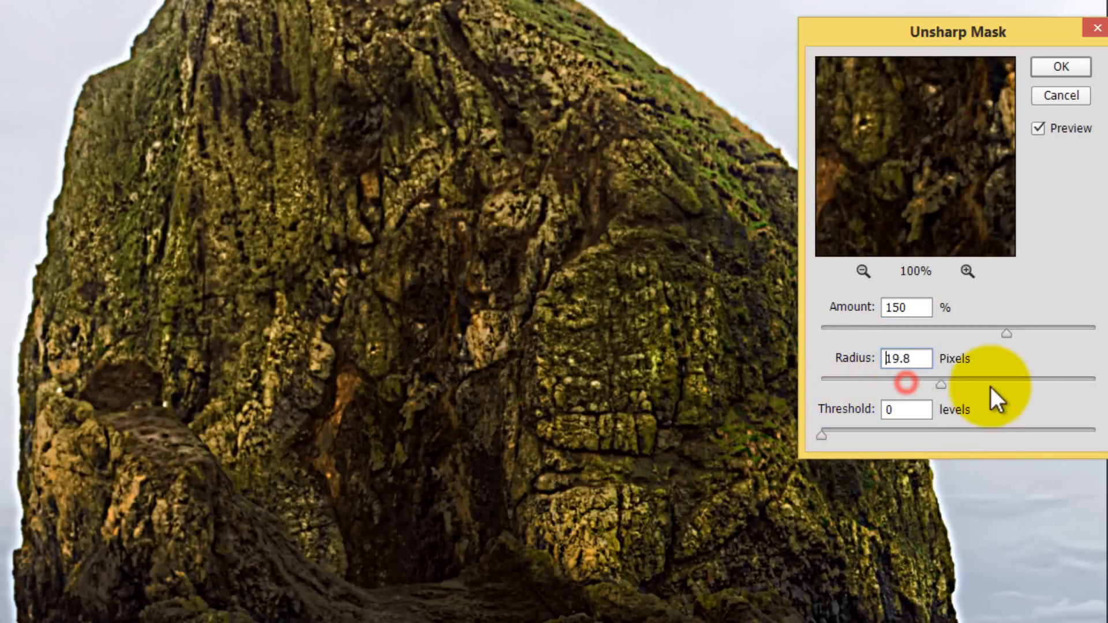
click(1014, 384)
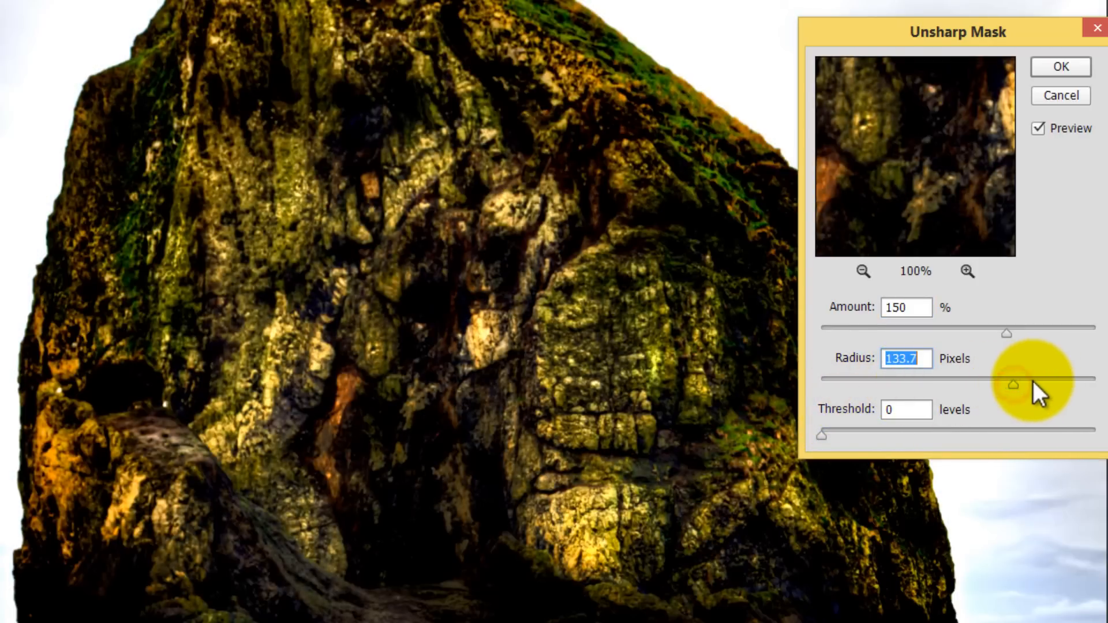
click(1044, 385)
drag(1044, 386, 953, 384)
Apply Unsharp Mask to Layer 1 with an amount of 150%, a radius of 1.0 pixels and a threshold of 0.
click(830, 387)
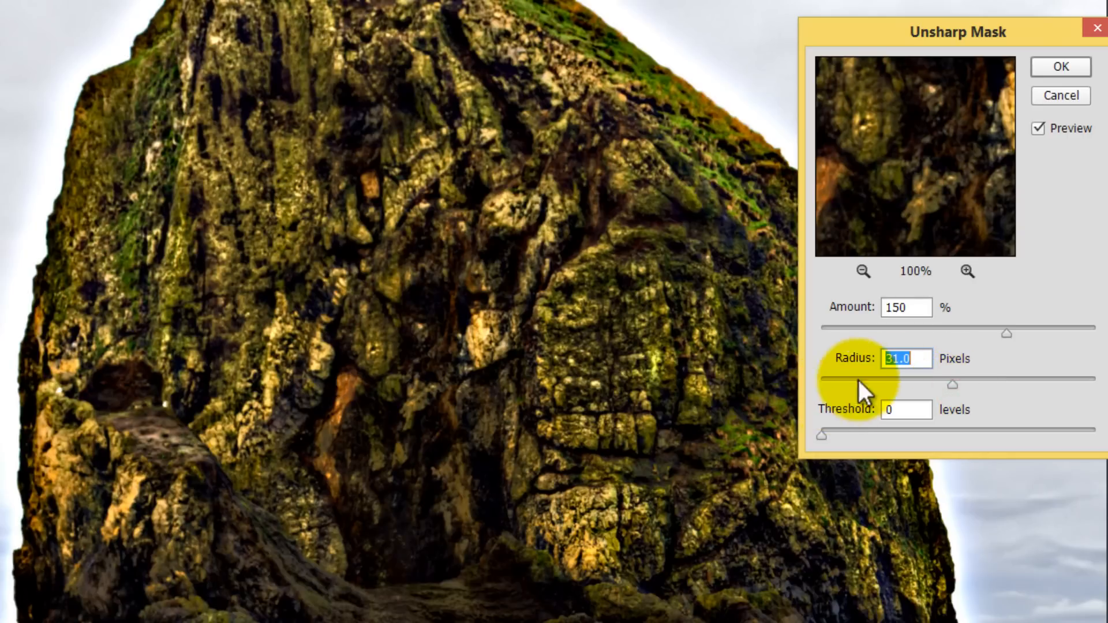
text(1.0)
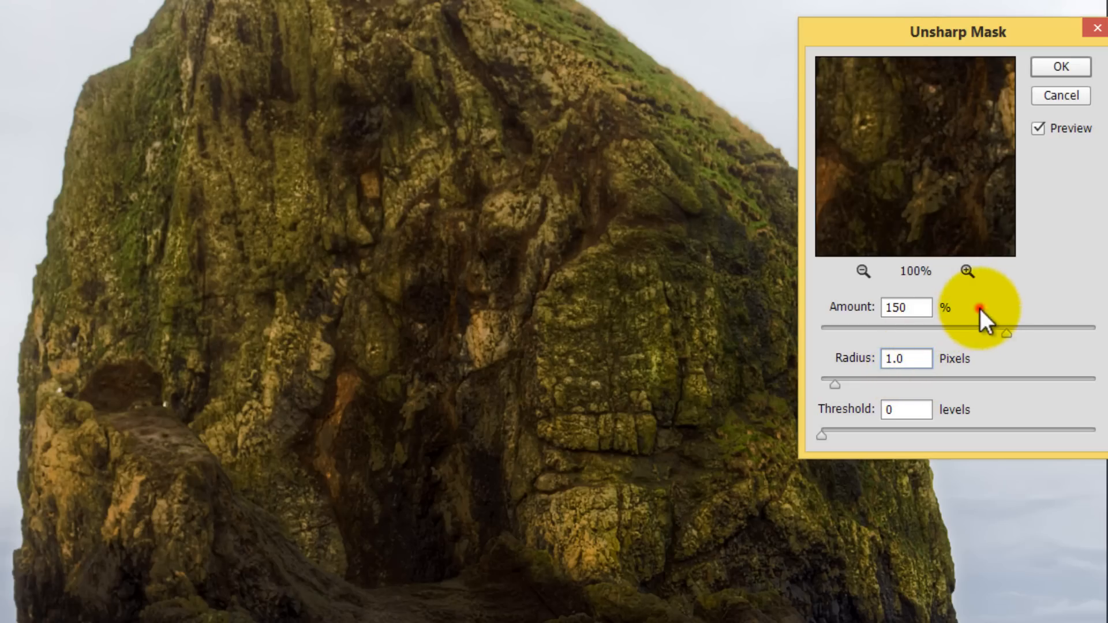
mouse_move(1024, 340)
mouse_down()
mouse_move(1010, 334)
mouse_move(1104, 335)
mouse_move(843, 337)
mouse_move(1031, 337)
mouse_move(1007, 340)
mouse_up()
click(1061, 66)
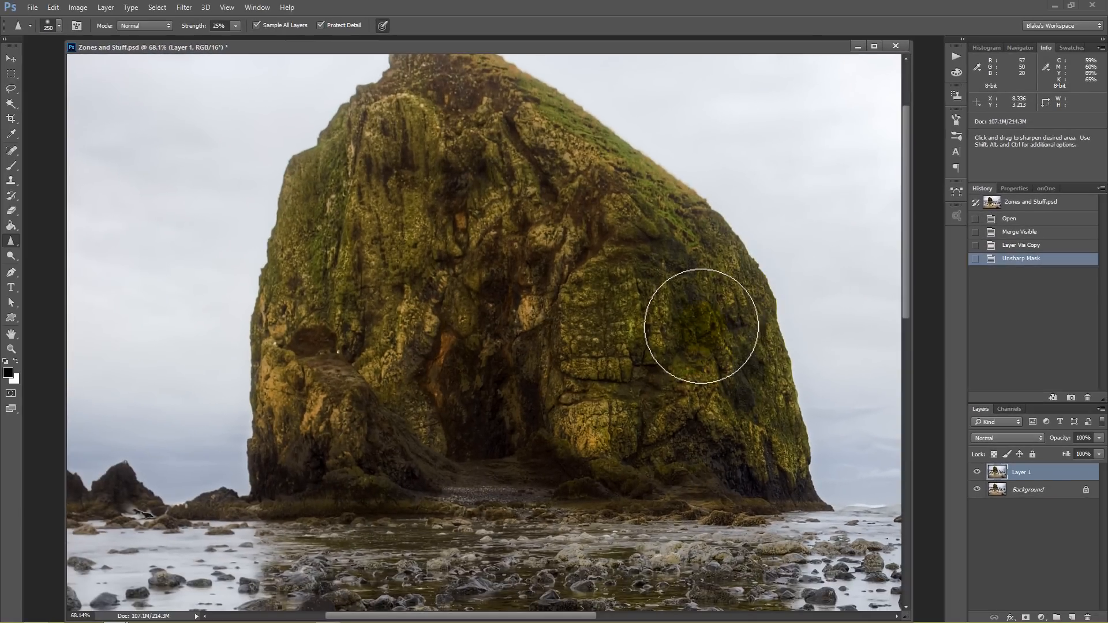
Compare the large rock with and without the sharpened Layer 1 at close range.
key(ctrl+space)
mouse_move(744, 347)
mouse_down()
mouse_move(782, 361)
mouse_move(762, 351)
mouse_up()
click(977, 472)
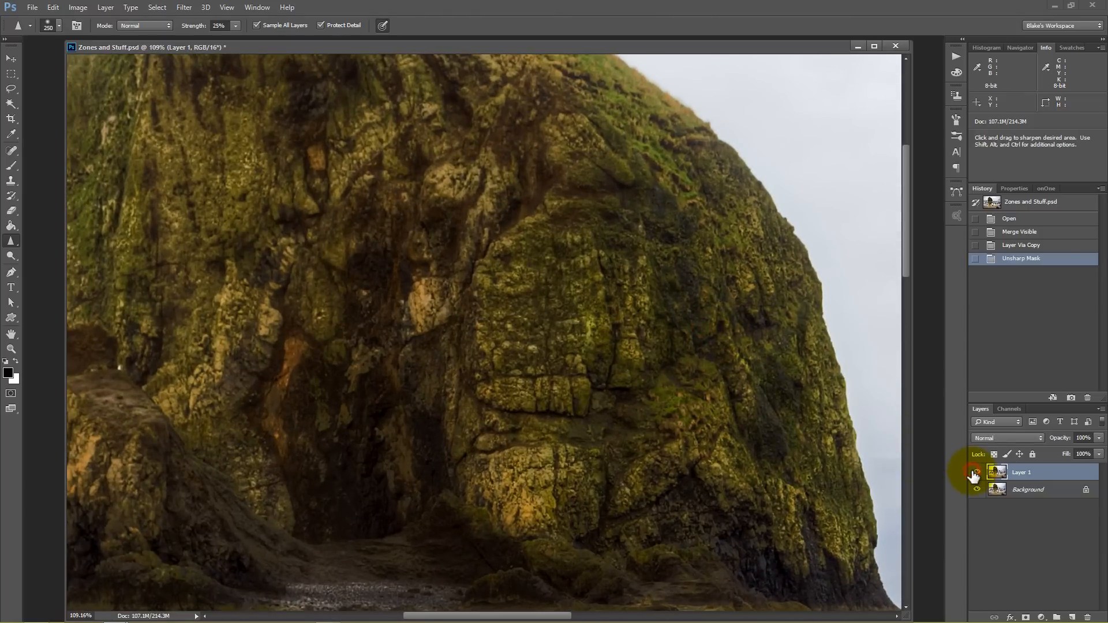
key(ctrl+space)
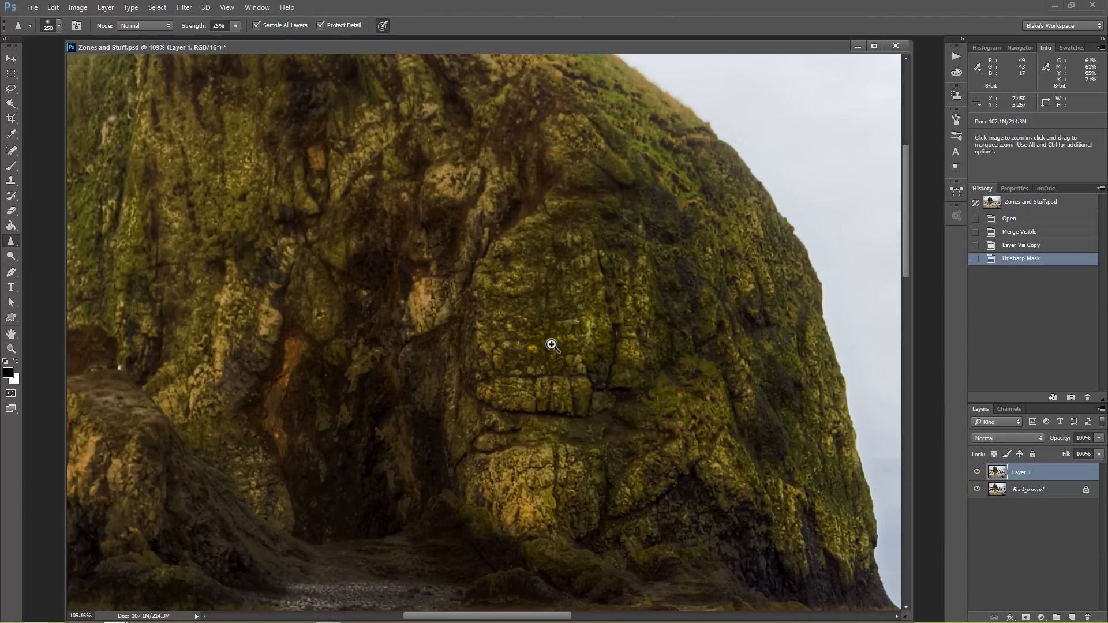
Compare the foreground boulders with and without the sharpened Layer 1, and return to the whole image.
key(ctrl+0)
drag(523, 483, 595, 511)
click(977, 473)
click(977, 473)
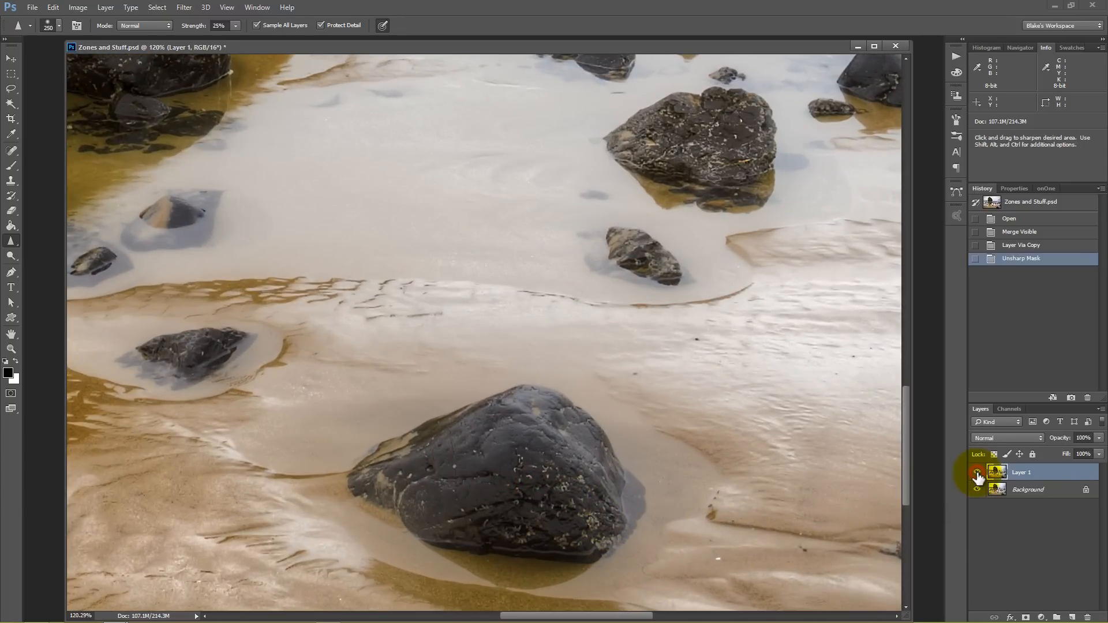
click(977, 474)
click(977, 473)
key(ctrl+space)
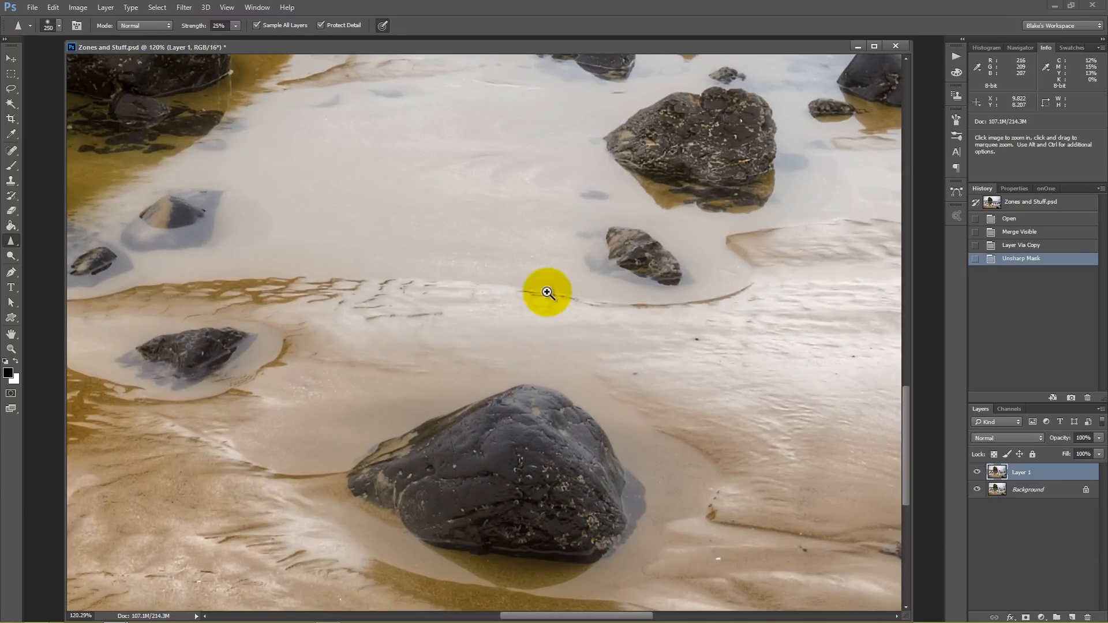
right_click(547, 292)
click(580, 311)
right_click(581, 304)
click(593, 311)
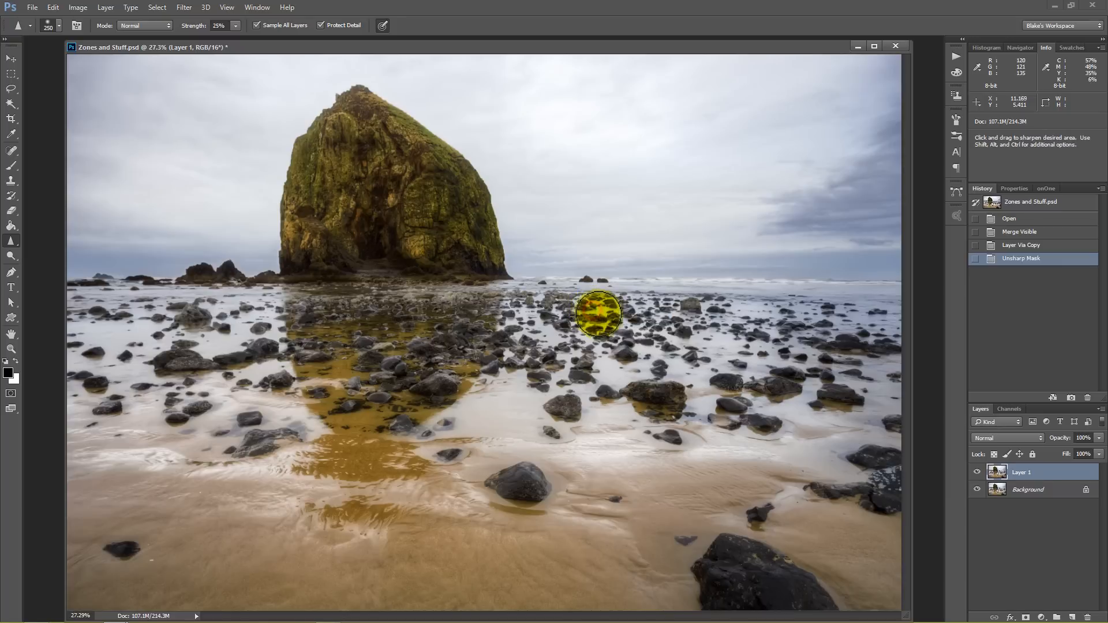
Add a layer mask to Layer 1 and ready the Brush tool with black as the foreground color.
click(1026, 617)
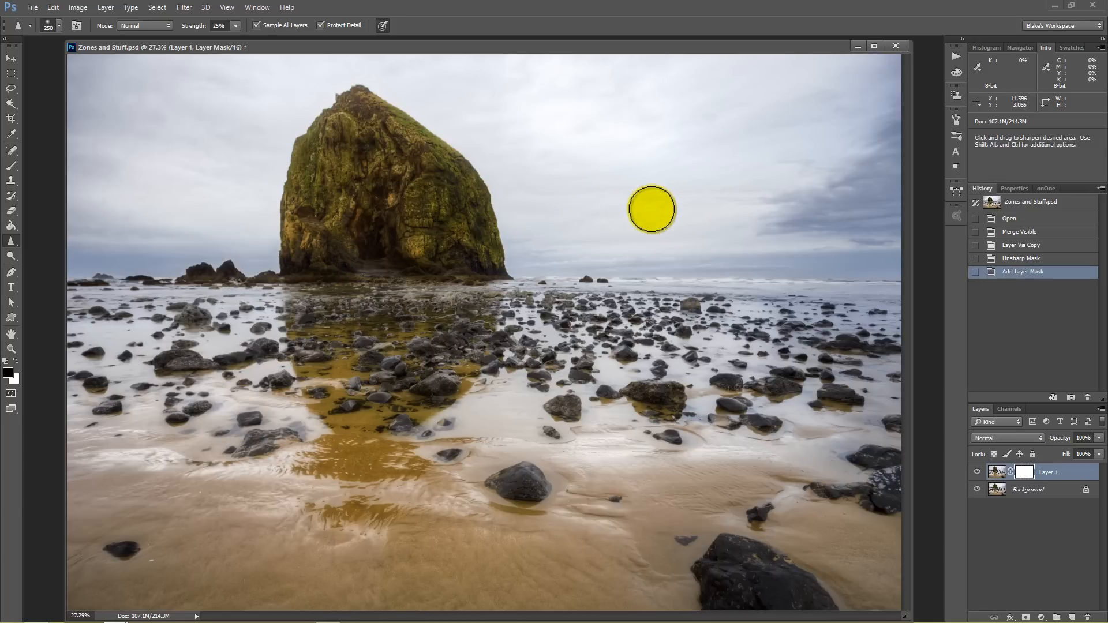
key(bracketright)
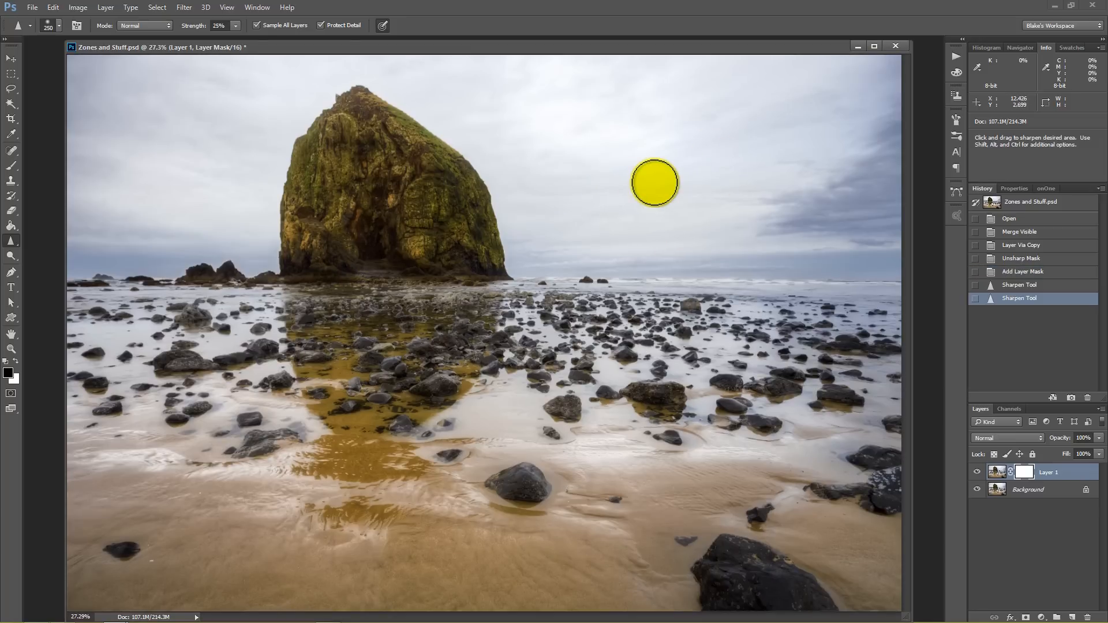
key(b)
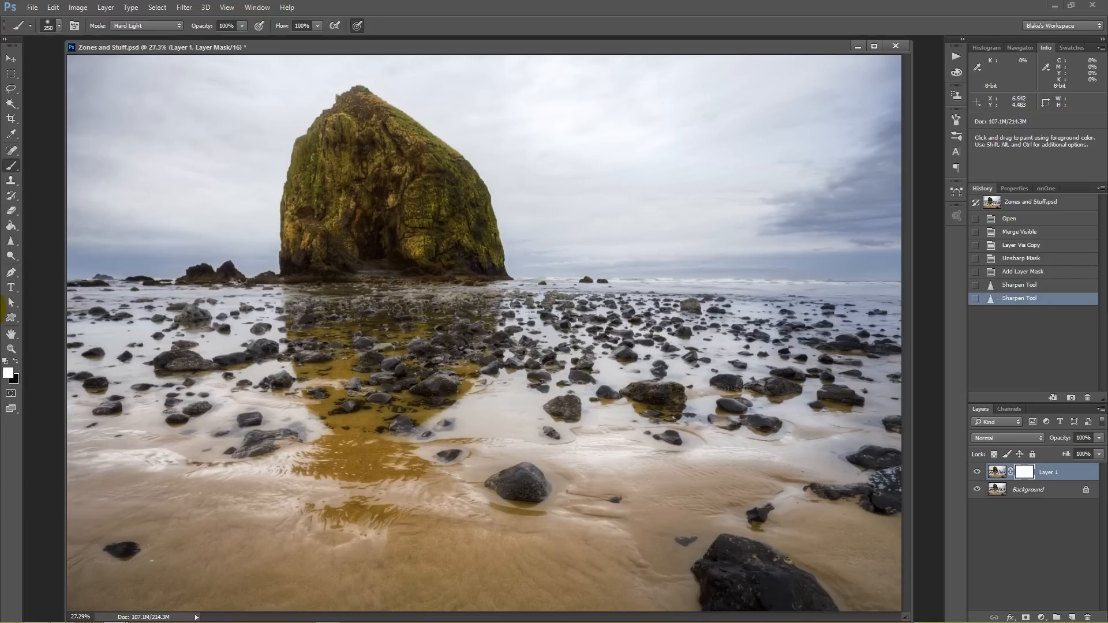
click(16, 362)
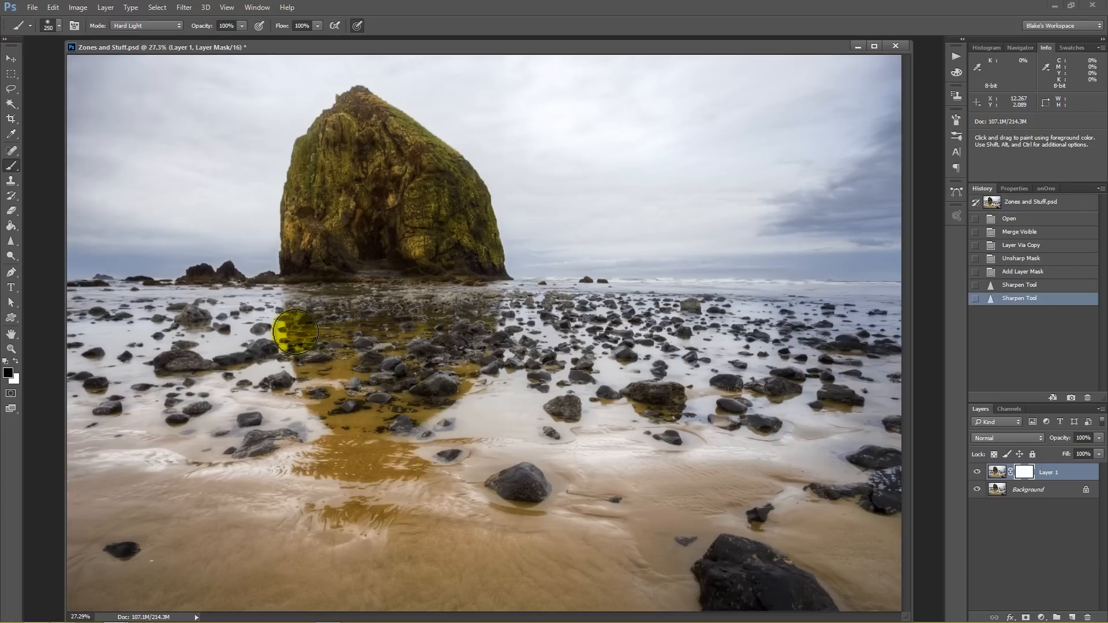
Enlarge the brush to 700 and paint black over the sky on both sides of the rock in Layer 1's mask.
key(bracketright)
key(bracketright)
key(bracketright)
key(bracketright)
key(bracketright)
key(bracketright)
key(bracketright)
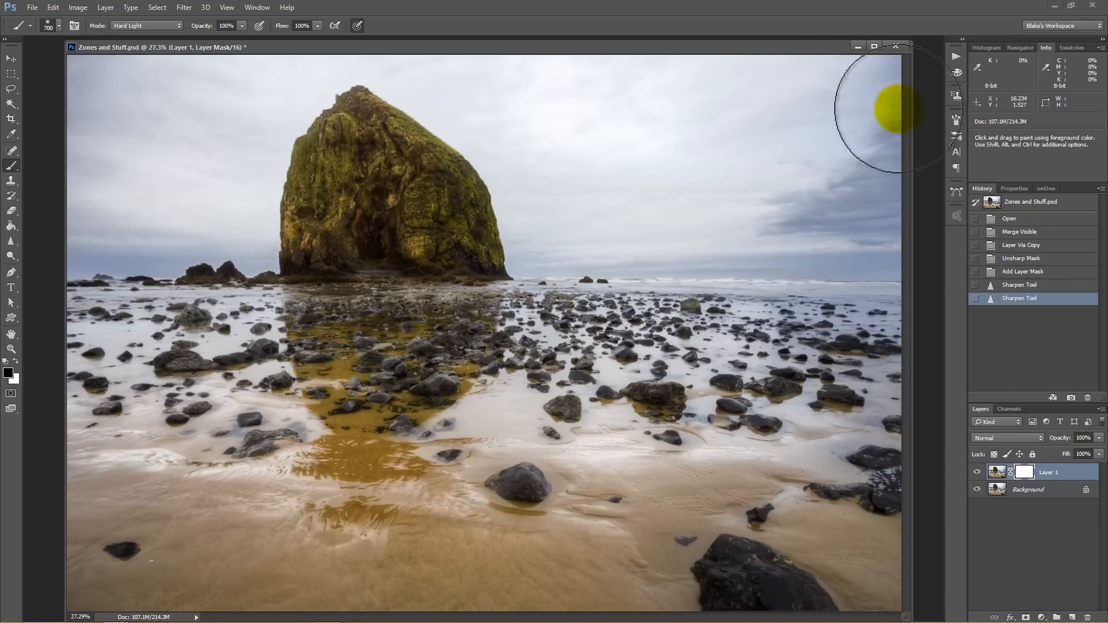
mouse_move(538, 191)
mouse_down()
mouse_move(552, 248)
mouse_move(829, 212)
mouse_move(776, 77)
mouse_move(653, 77)
mouse_move(767, 162)
mouse_move(812, 130)
mouse_move(727, 158)
mouse_move(734, 147)
mouse_move(624, 125)
mouse_move(710, 163)
mouse_move(565, 112)
mouse_up()
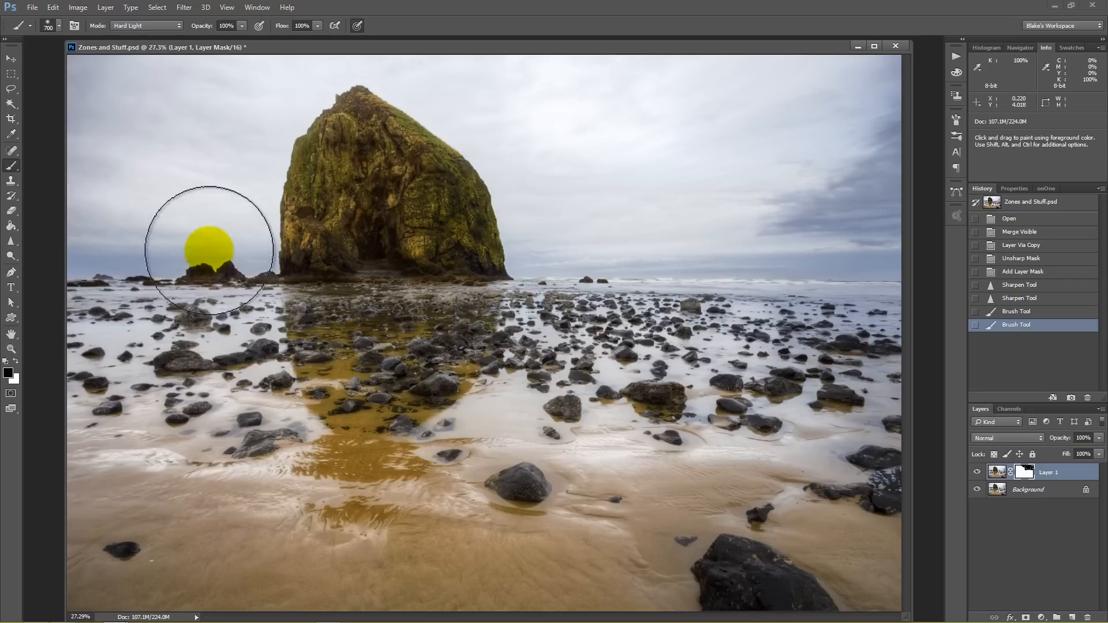
drag(209, 193, 60, 149)
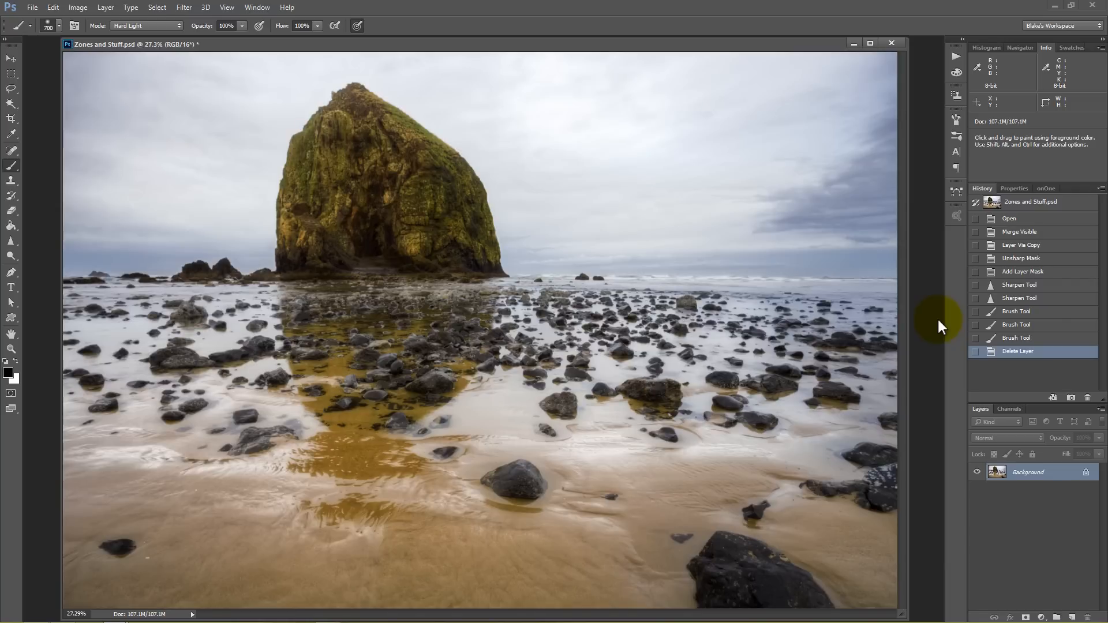
Duplicate the Background layer and set the copy's blend mode to Linear Light.
key(ctrl+j)
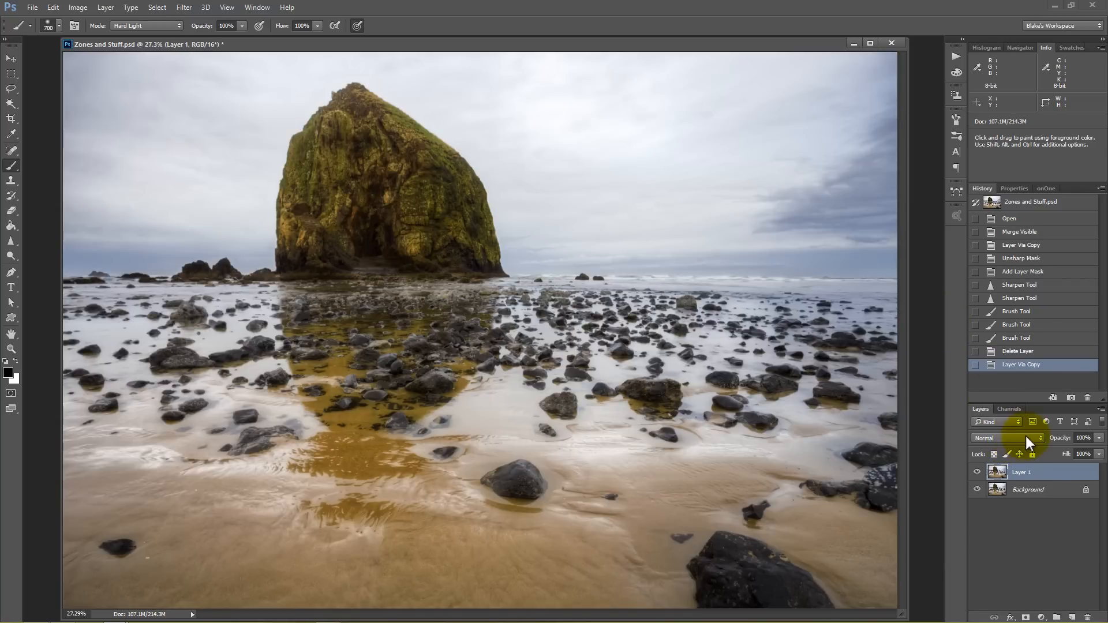
click(1034, 437)
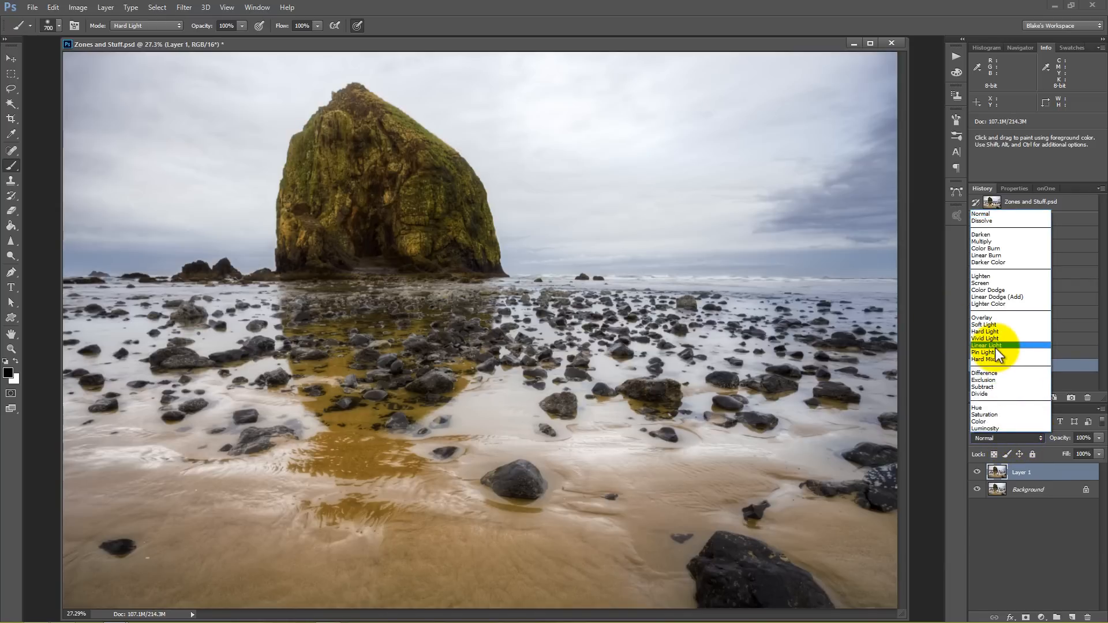
click(994, 346)
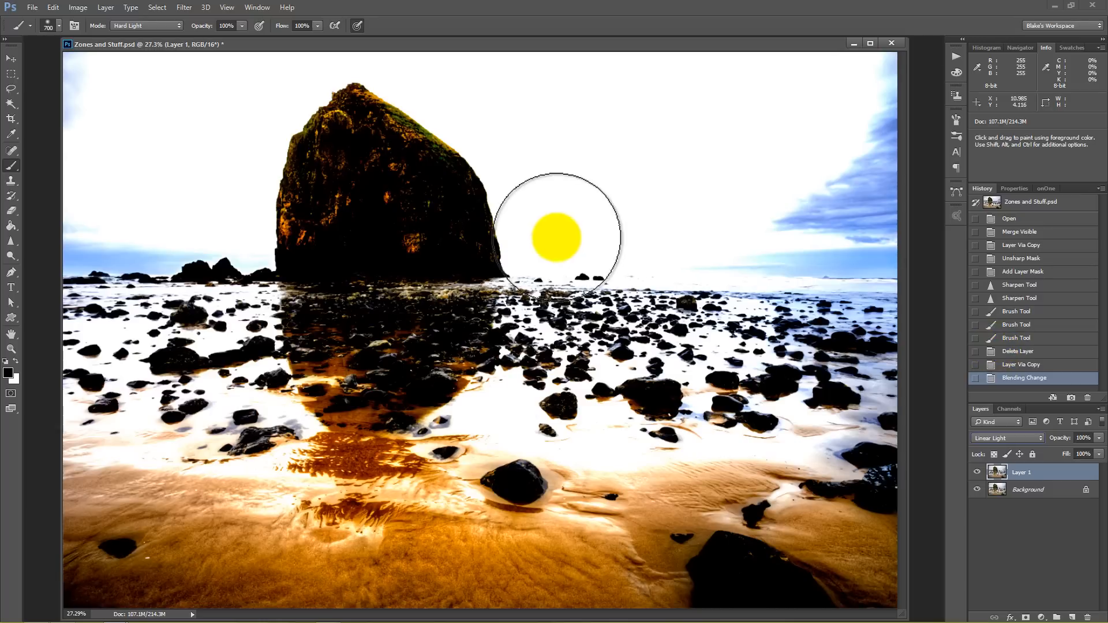
Apply a High Pass filter with a radius of 0.9 pixels to Layer 1 and compare the photo with and without it.
click(184, 8)
mouse_move(200, 233)
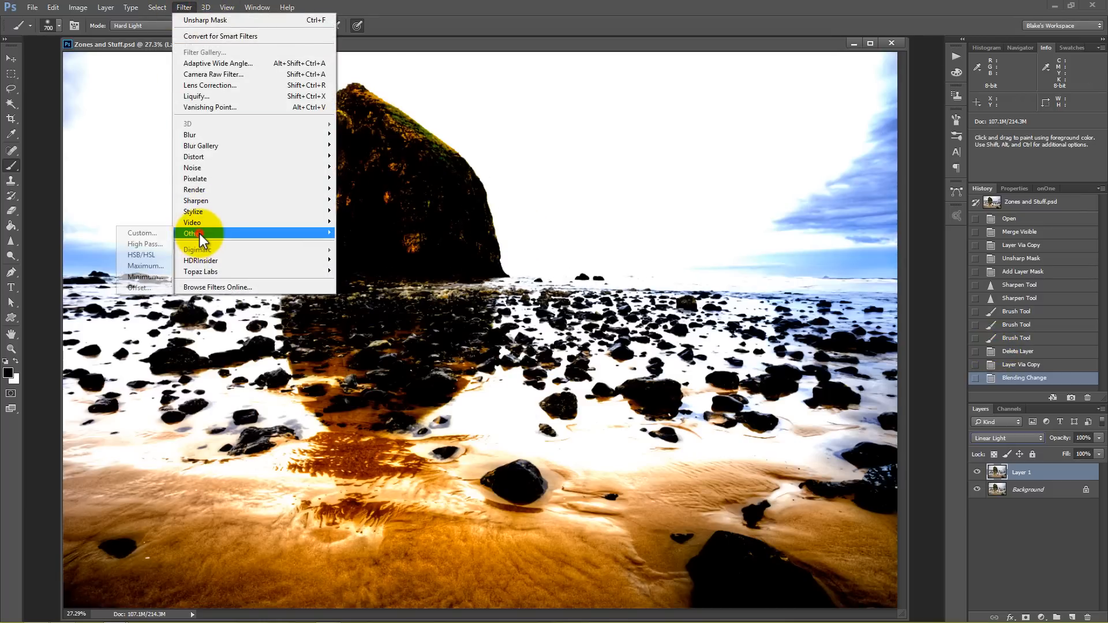
click(144, 244)
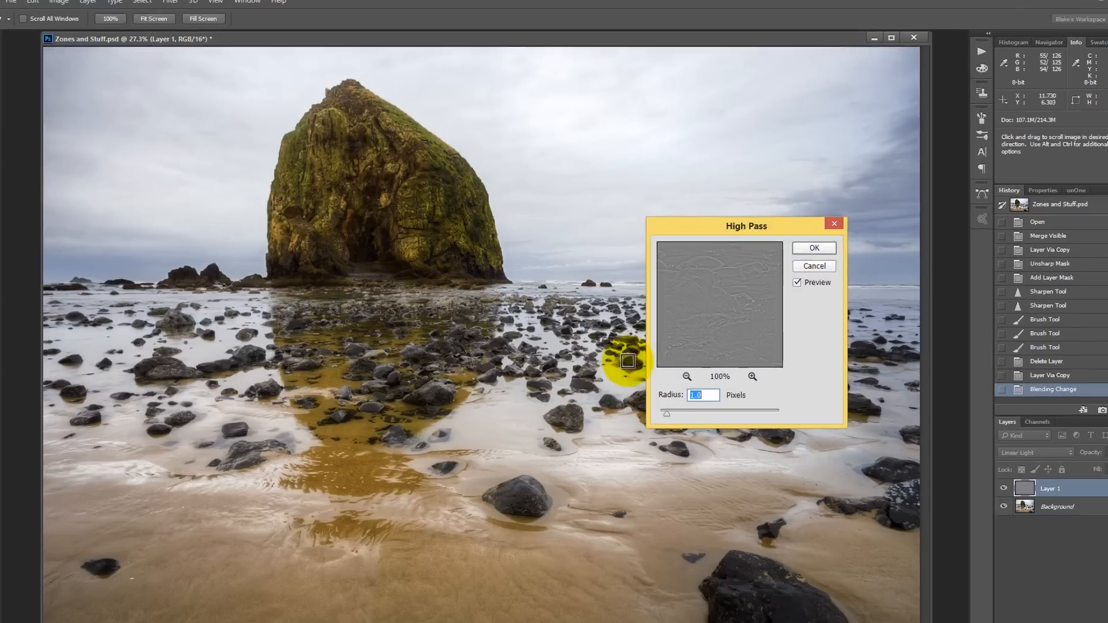
drag(668, 414, 678, 413)
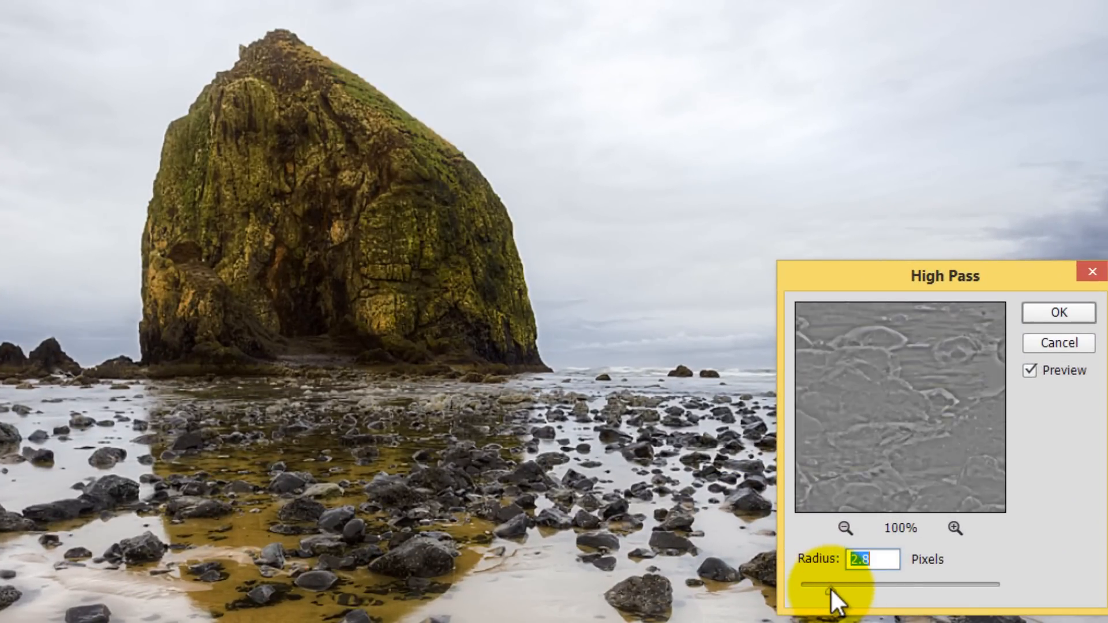
mouse_move(830, 587)
mouse_down()
mouse_move(888, 584)
mouse_move(808, 587)
mouse_move(889, 594)
mouse_move(801, 594)
mouse_move(811, 596)
mouse_up()
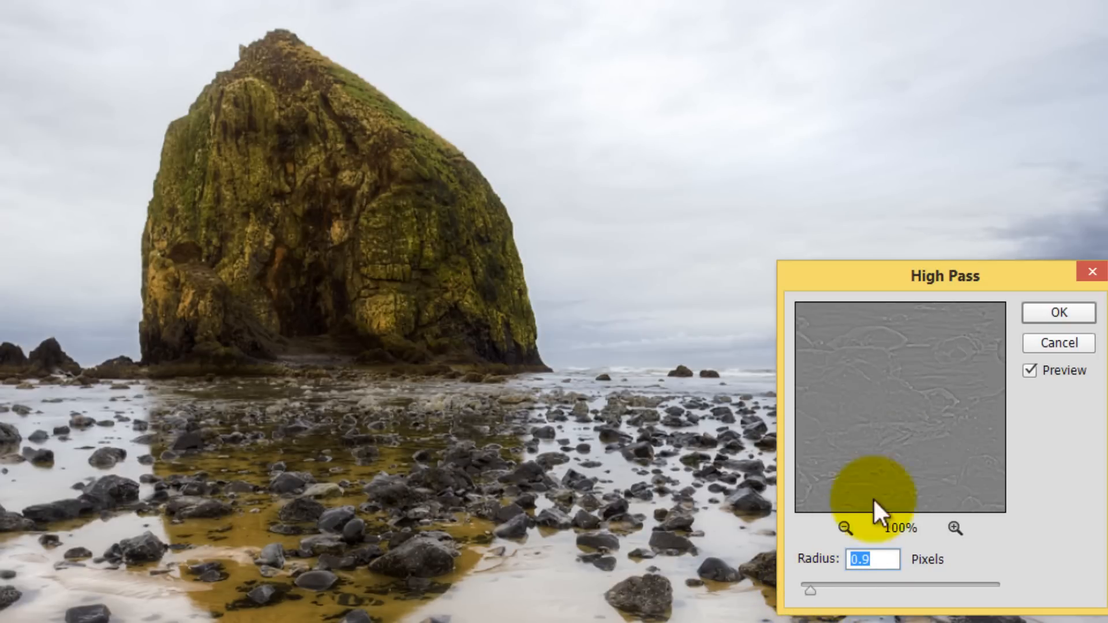
click(1049, 307)
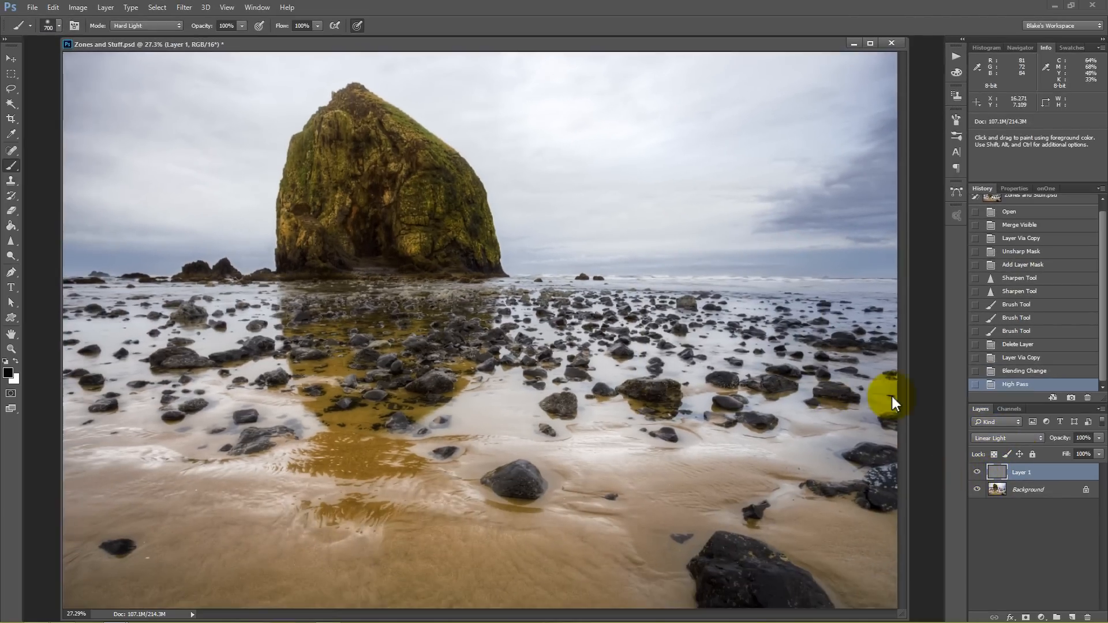
click(975, 473)
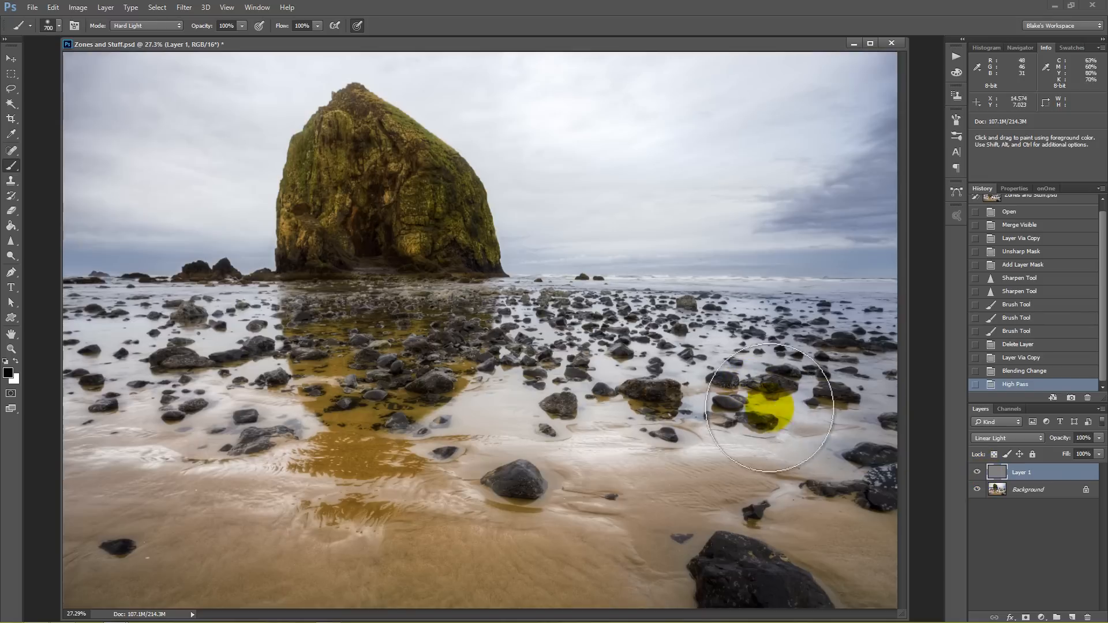
Add a Curves adjustment layer above Layer 1 and clip it to that layer.
click(1043, 617)
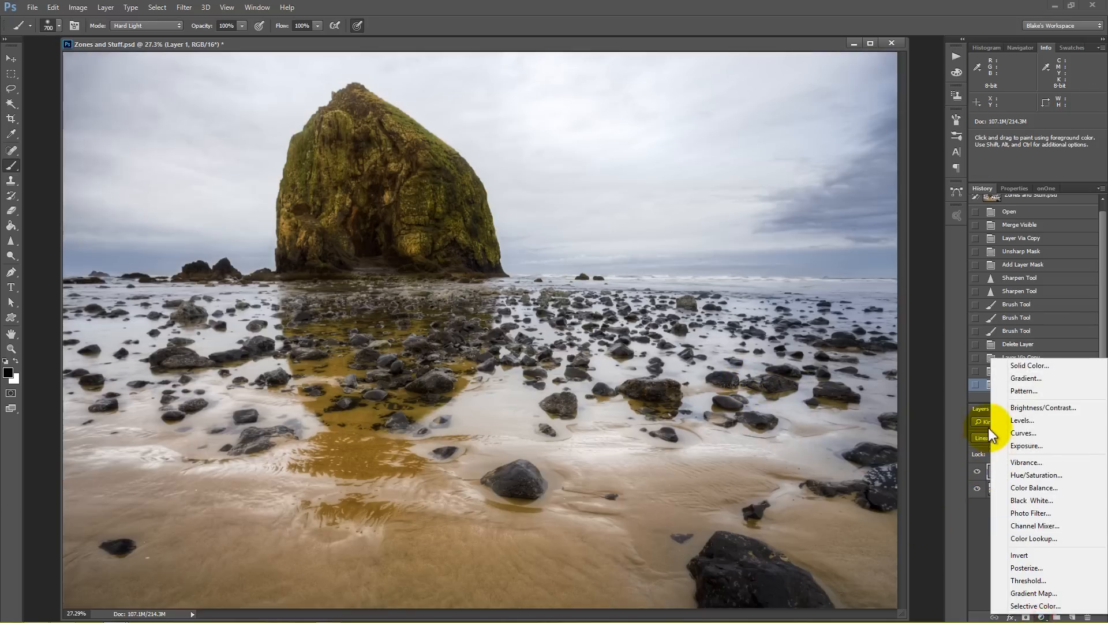
click(1018, 434)
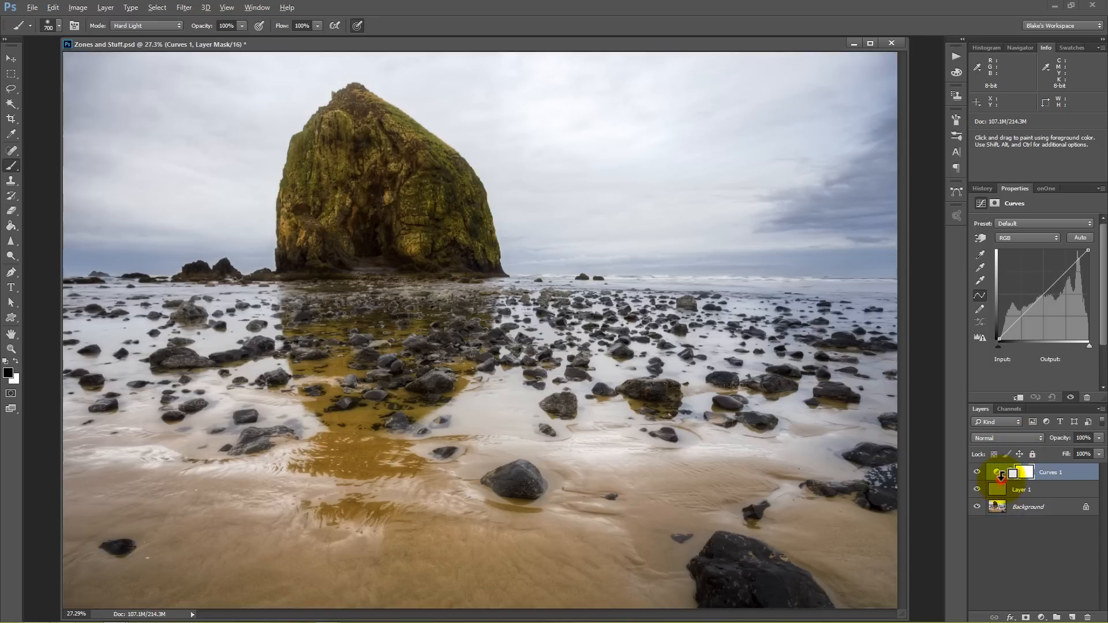
alt+click(1000, 479)
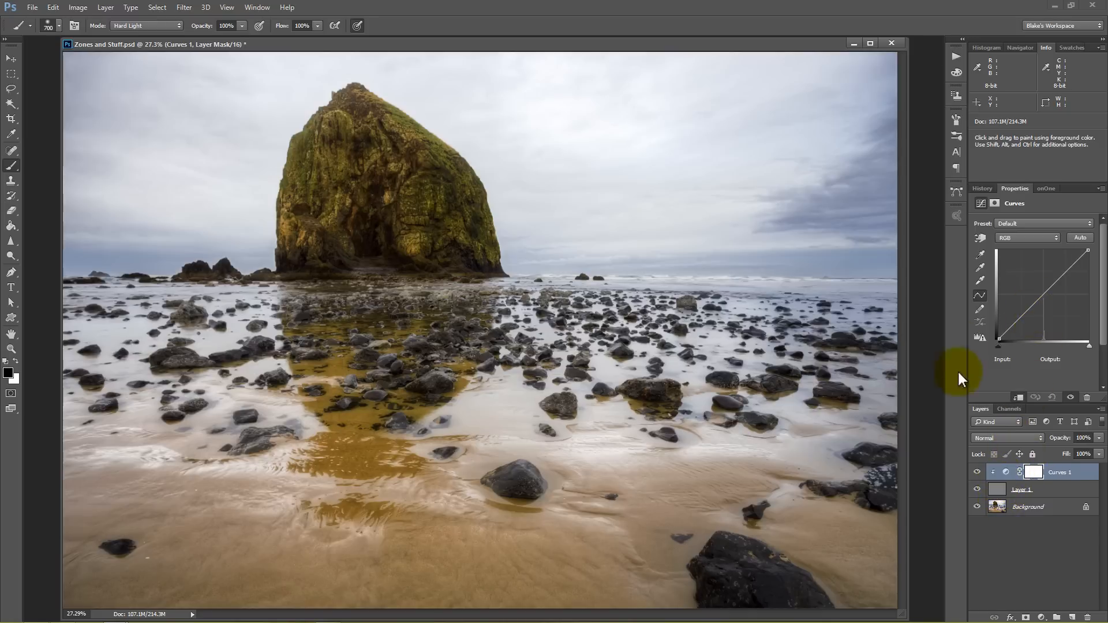
Examine Layer 1 on its own around the small beach rocks, and show Curves 1 and the Background again.
alt+click(977, 489)
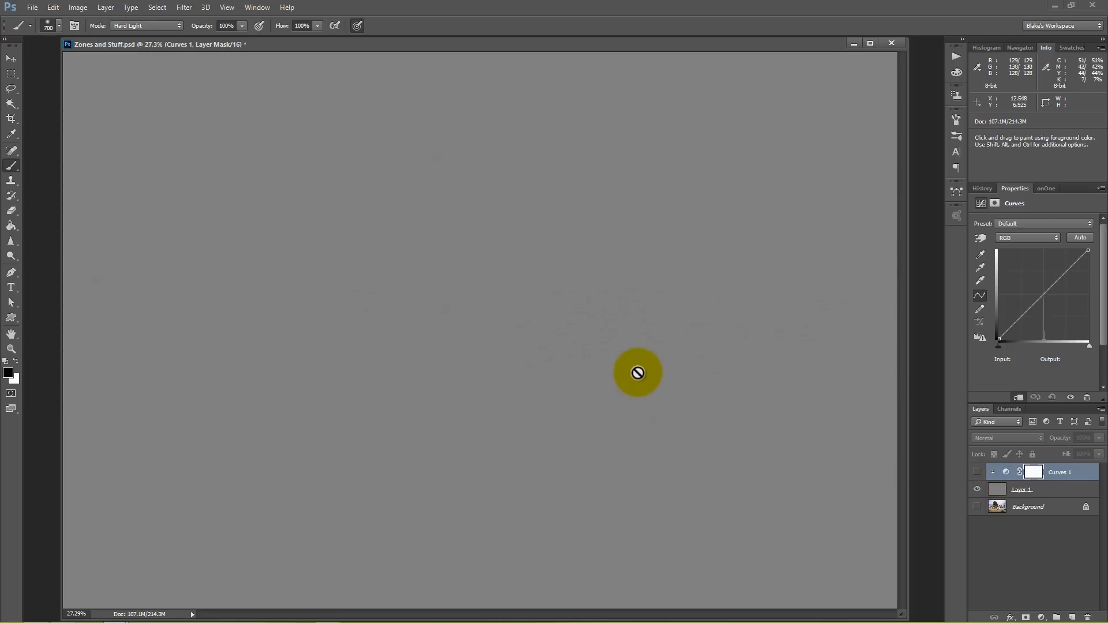
key(ctrl+space)
mouse_move(574, 303)
mouse_down()
mouse_move(694, 346)
mouse_move(660, 272)
mouse_up()
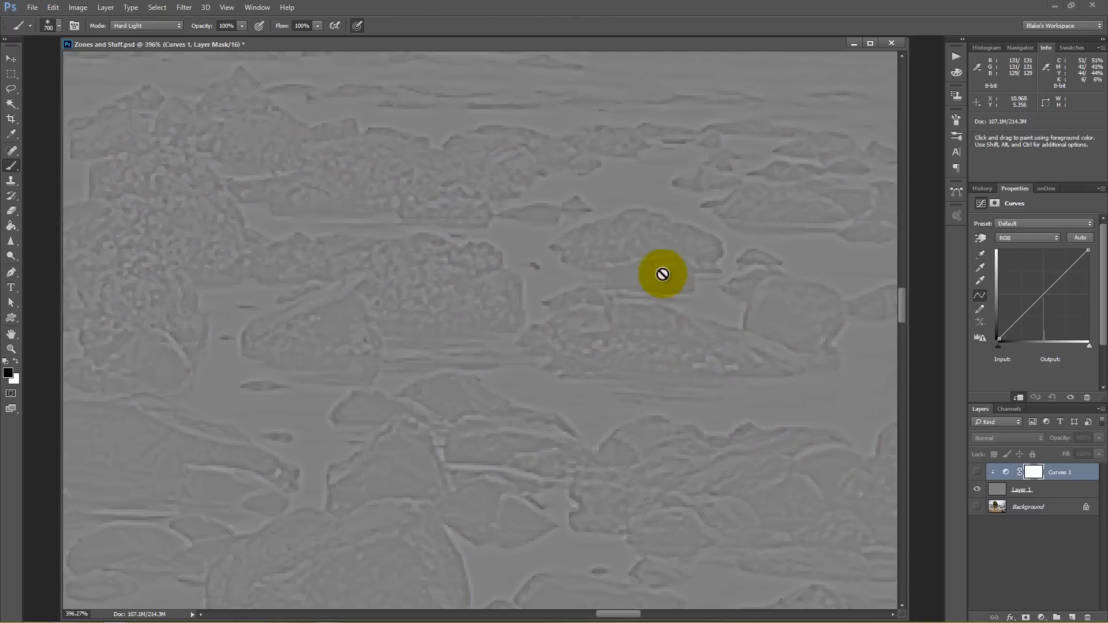
key(space)
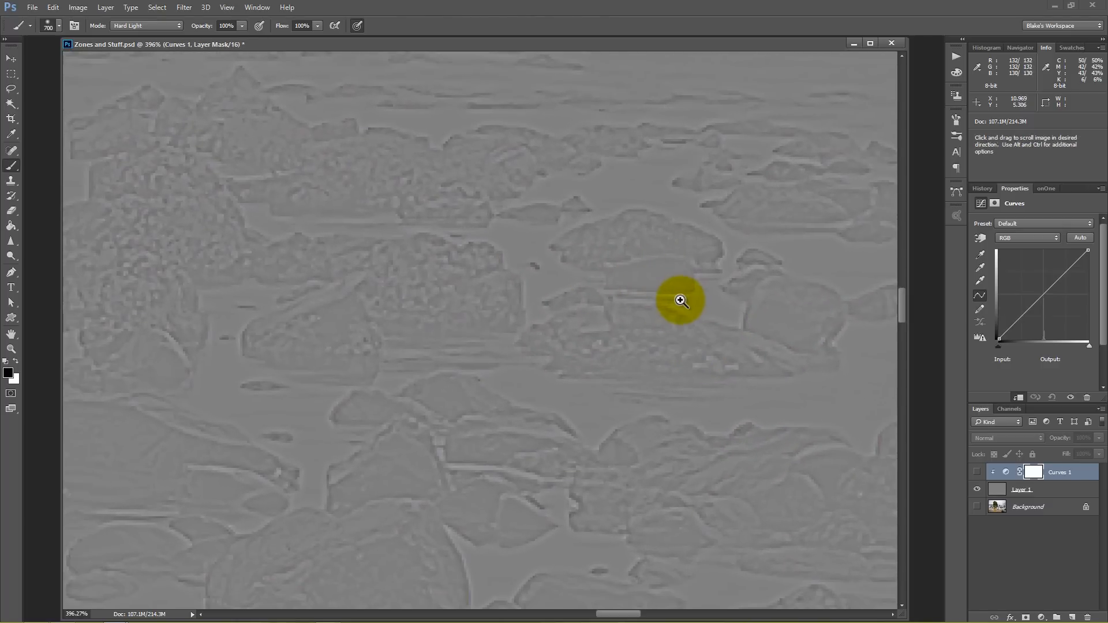
right_click(687, 309)
click(698, 315)
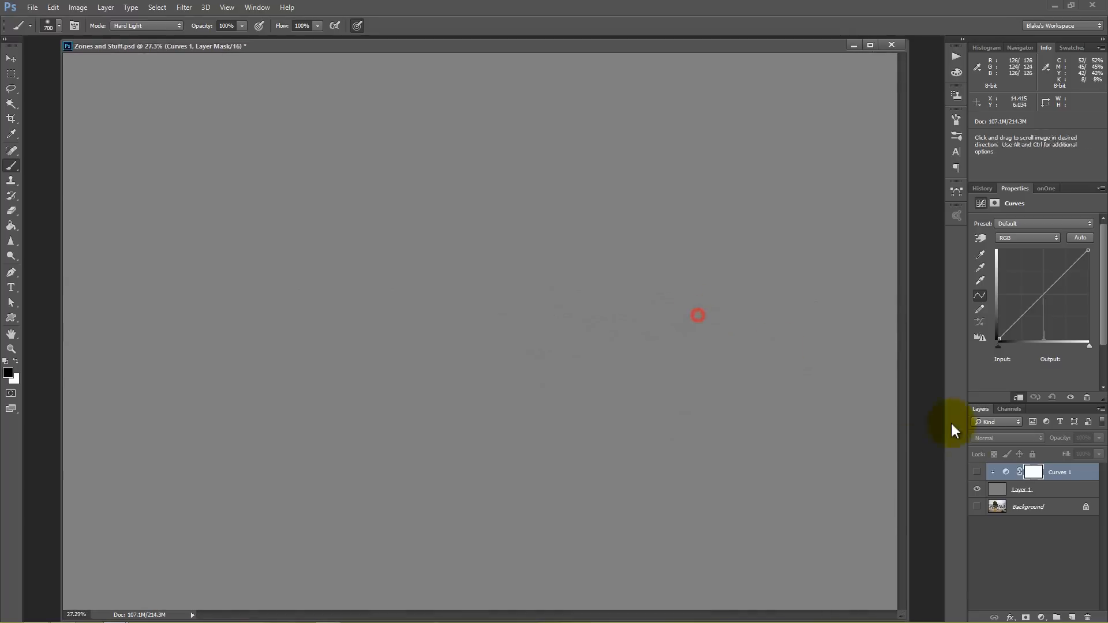
click(976, 472)
click(1005, 472)
click(977, 506)
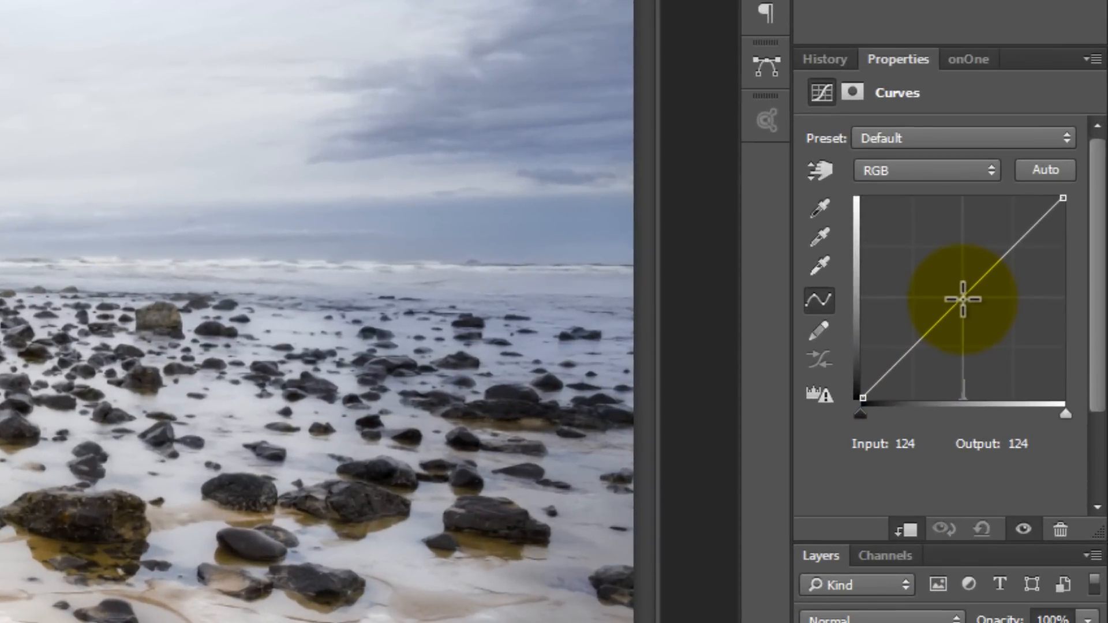
Anchor the middle of the Curves 1 curve with a point at input 128, output 128.
click(963, 298)
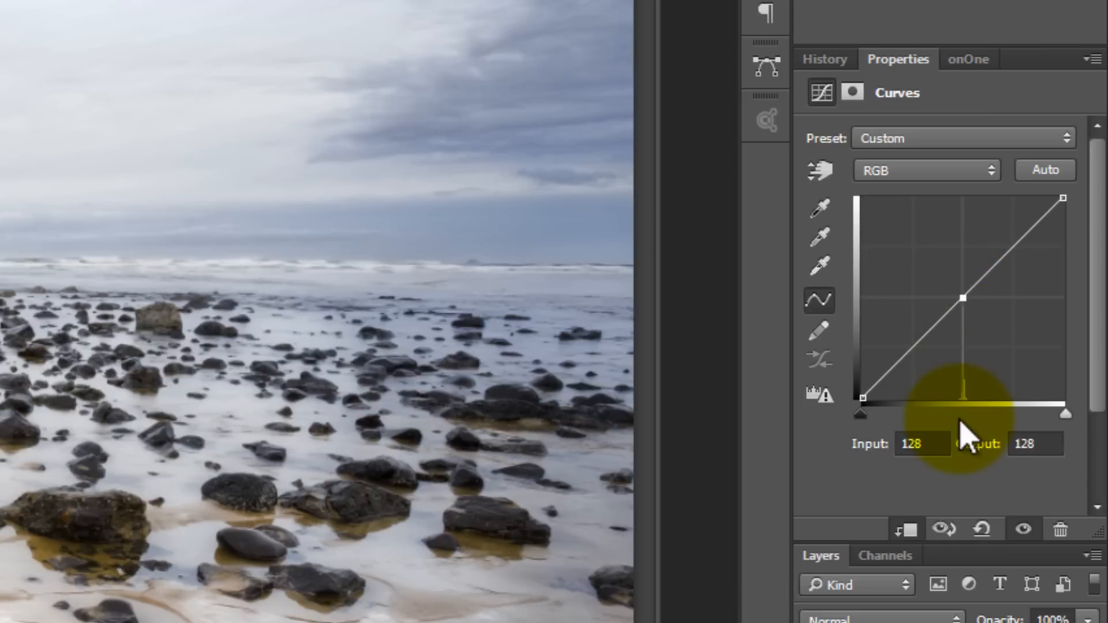
click(962, 299)
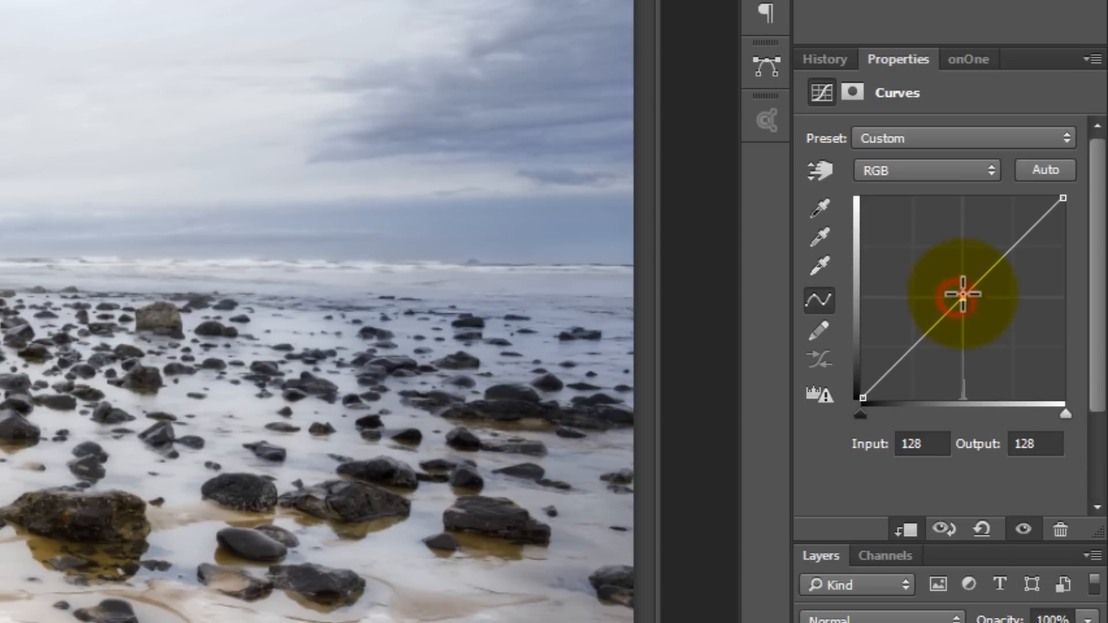
drag(962, 296, 962, 293)
click(926, 450)
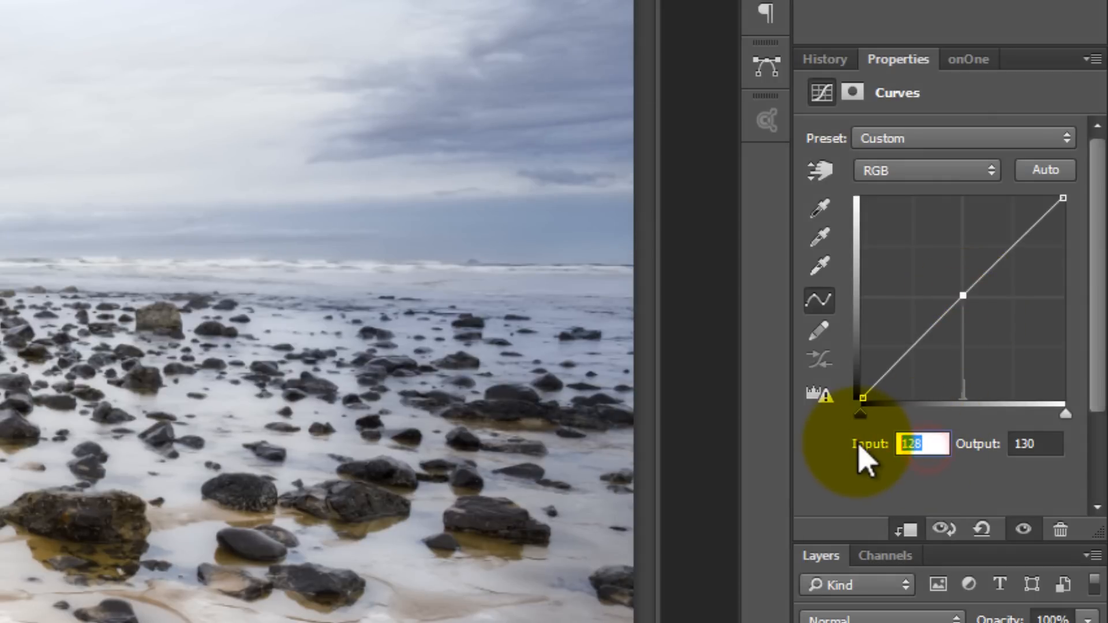
text(128)
click(1039, 444)
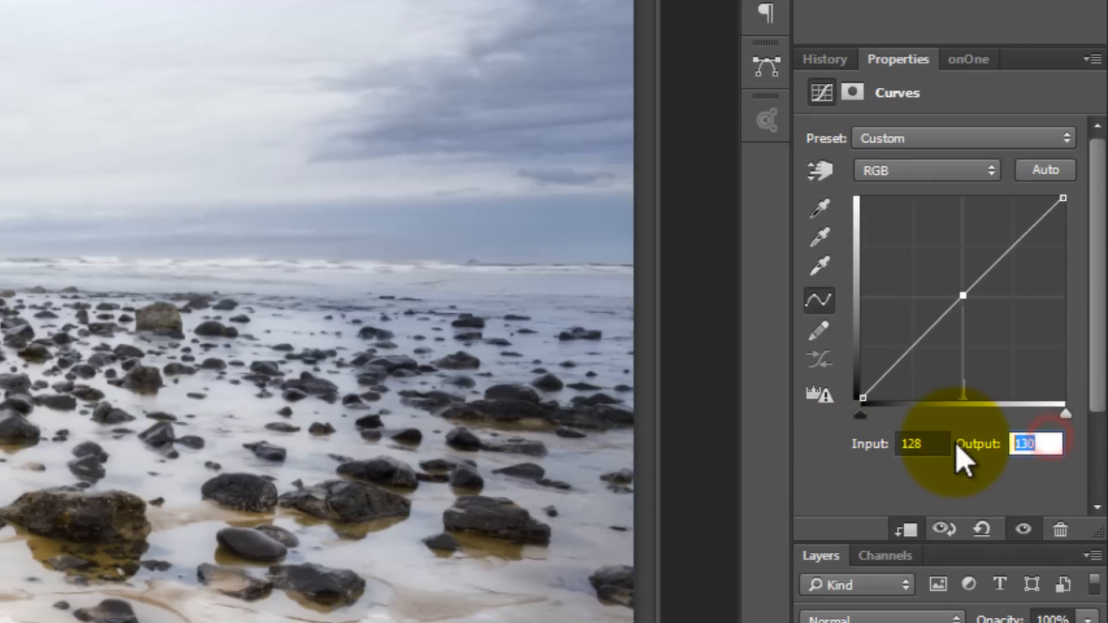
text(128)
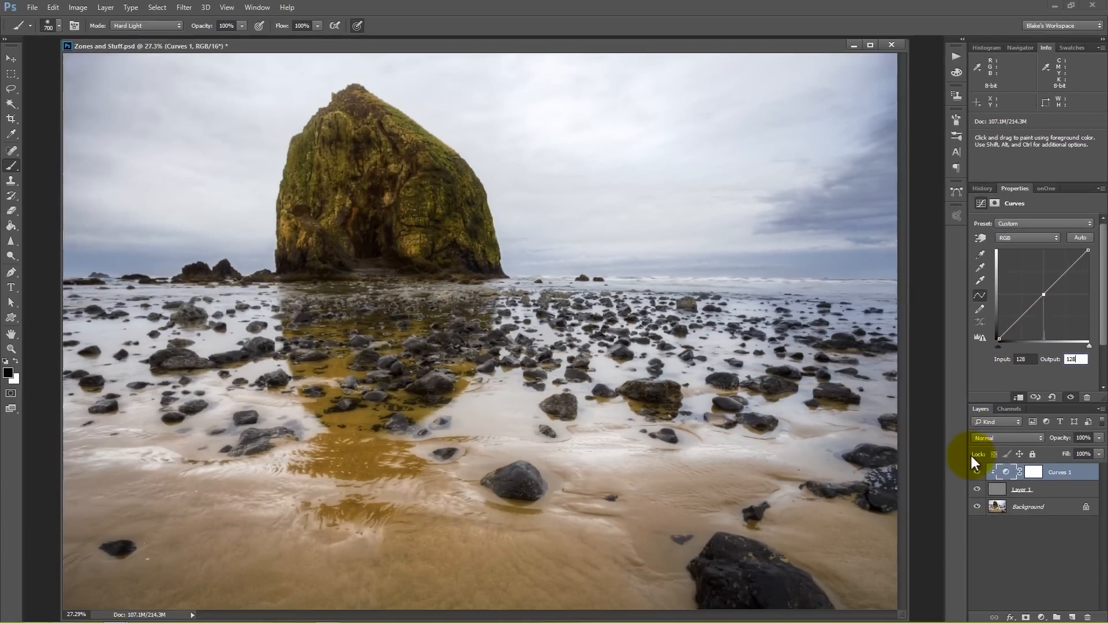
With only Layer 1 and Curves 1 shown, steepen the curve on both sides of the midpoint, with the upper point at input 152, output 203.
alt+click(977, 489)
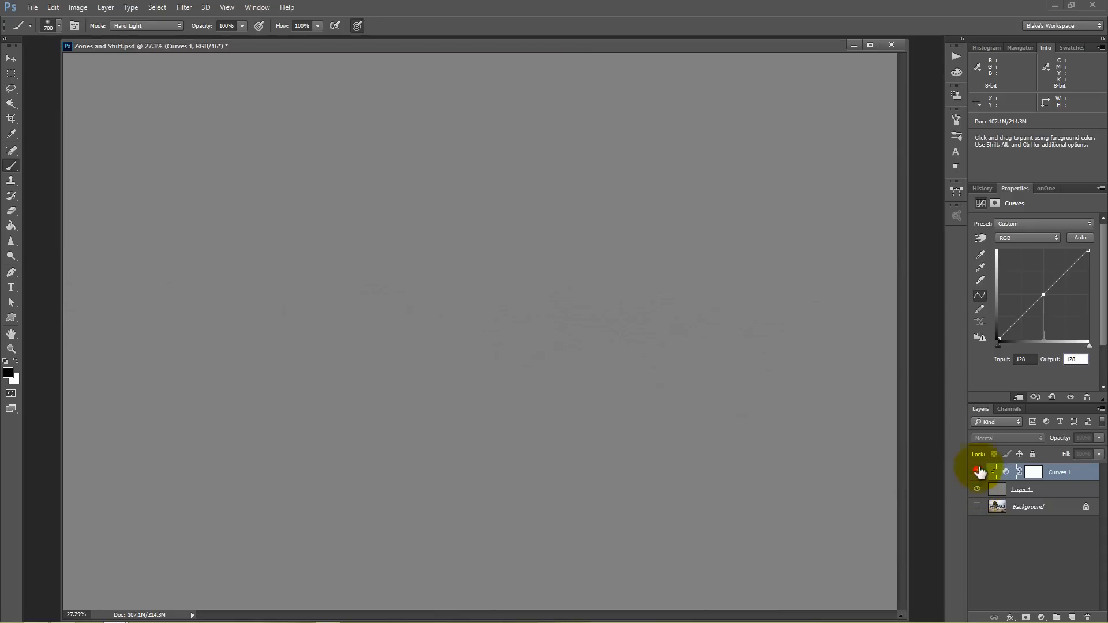
click(977, 472)
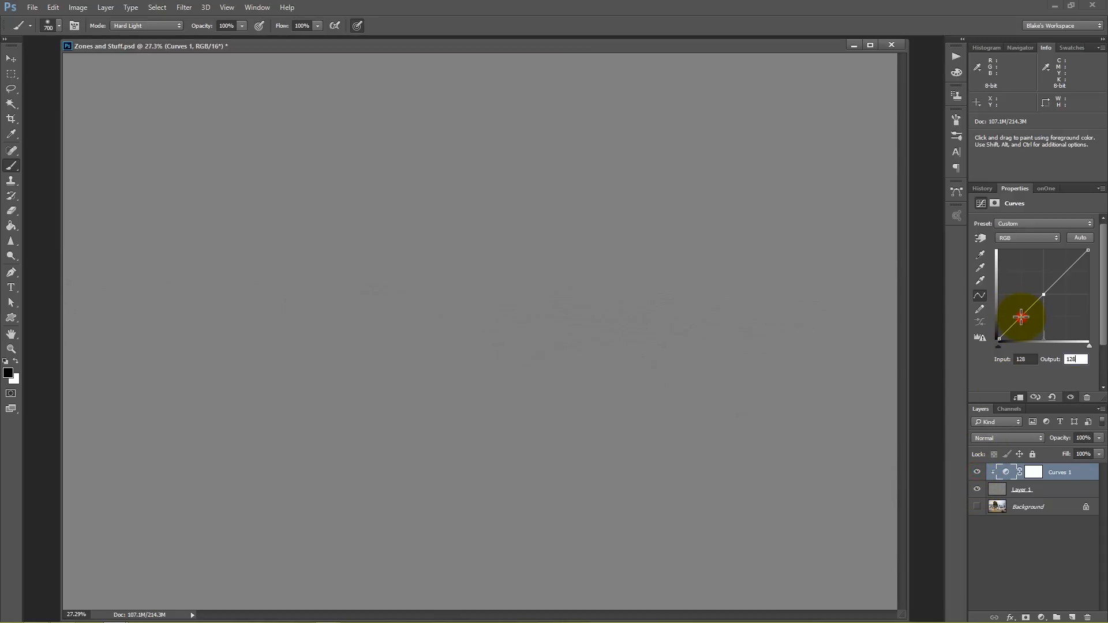
drag(1026, 324, 1015, 306)
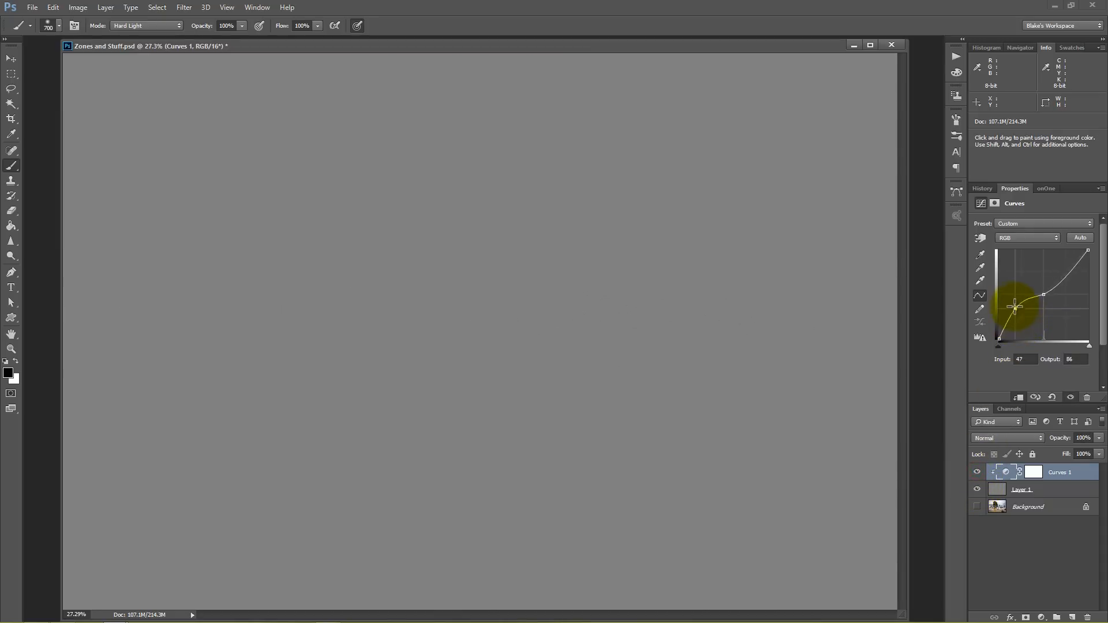
drag(640, 338, 715, 372)
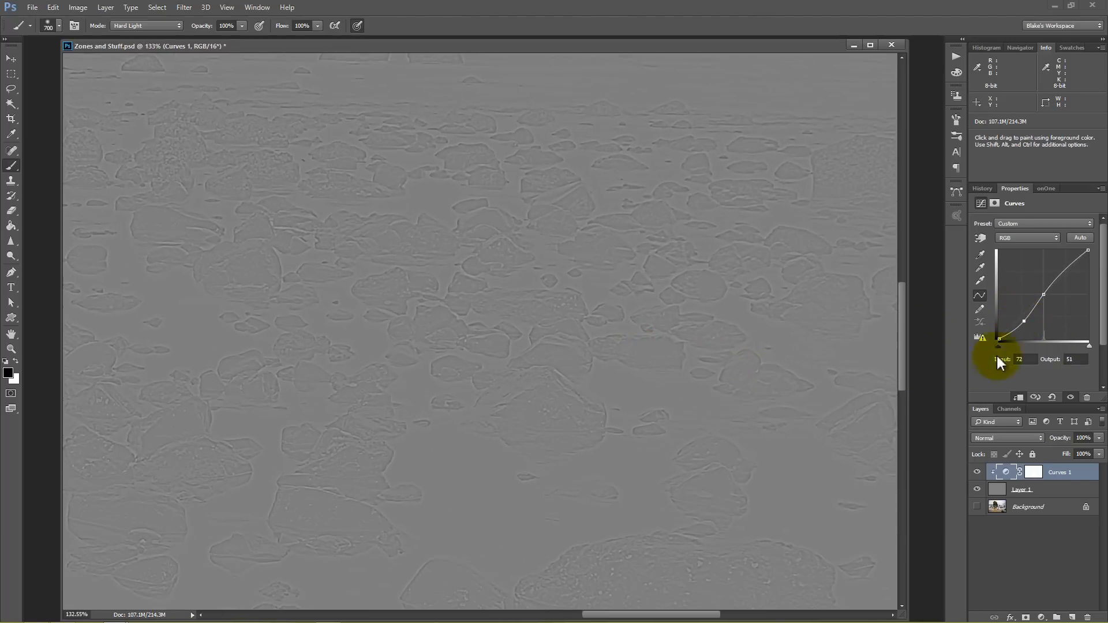
mouse_move(1020, 320)
mouse_down()
mouse_move(1011, 305)
mouse_move(1016, 317)
mouse_move(1023, 297)
mouse_move(1029, 314)
mouse_up()
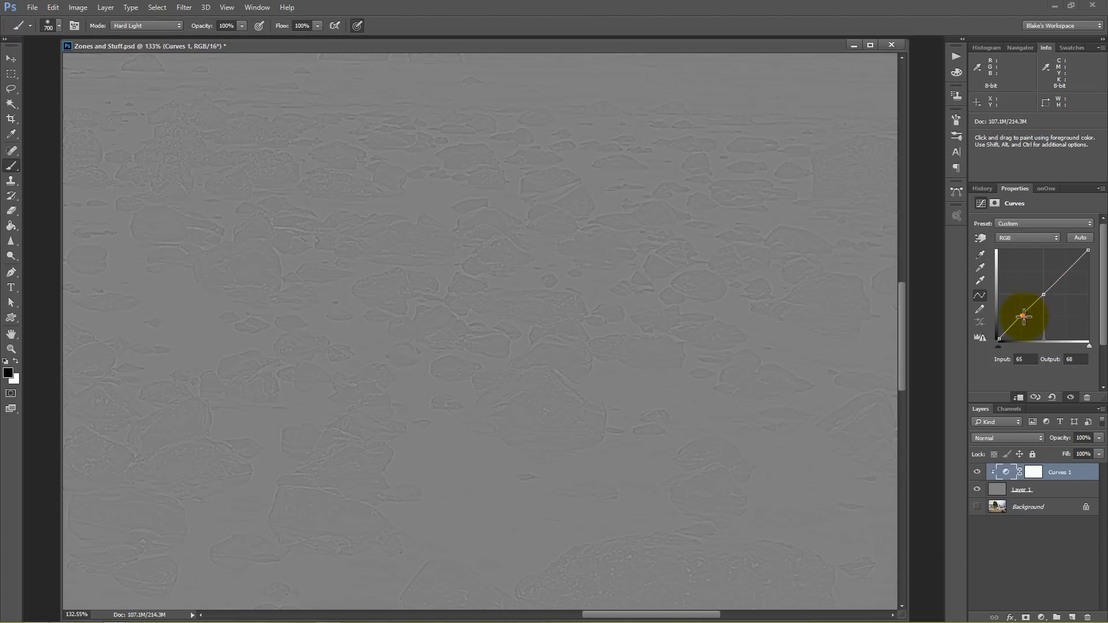
click(1062, 272)
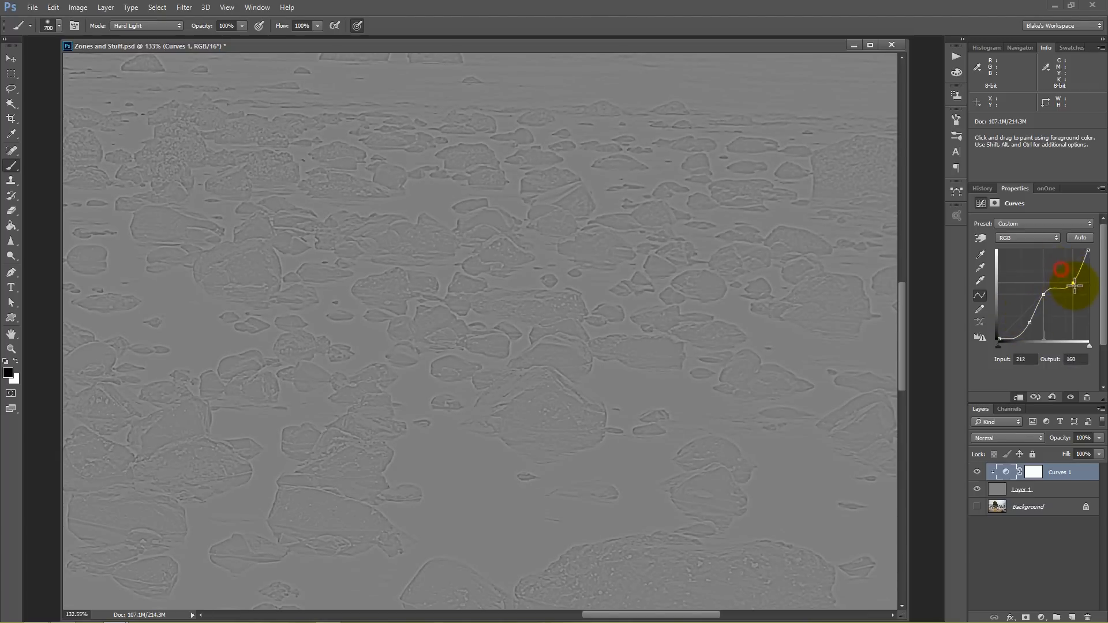
drag(1051, 261, 1063, 278)
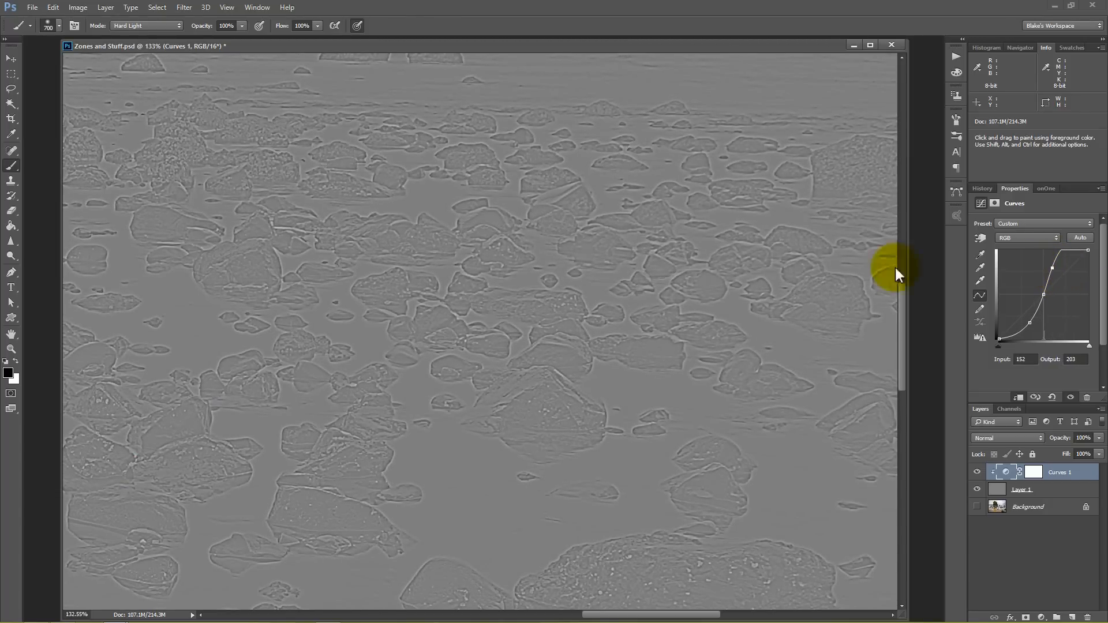
Show the Background layer again and compare the beach rocks with and without Curves 1.
click(978, 507)
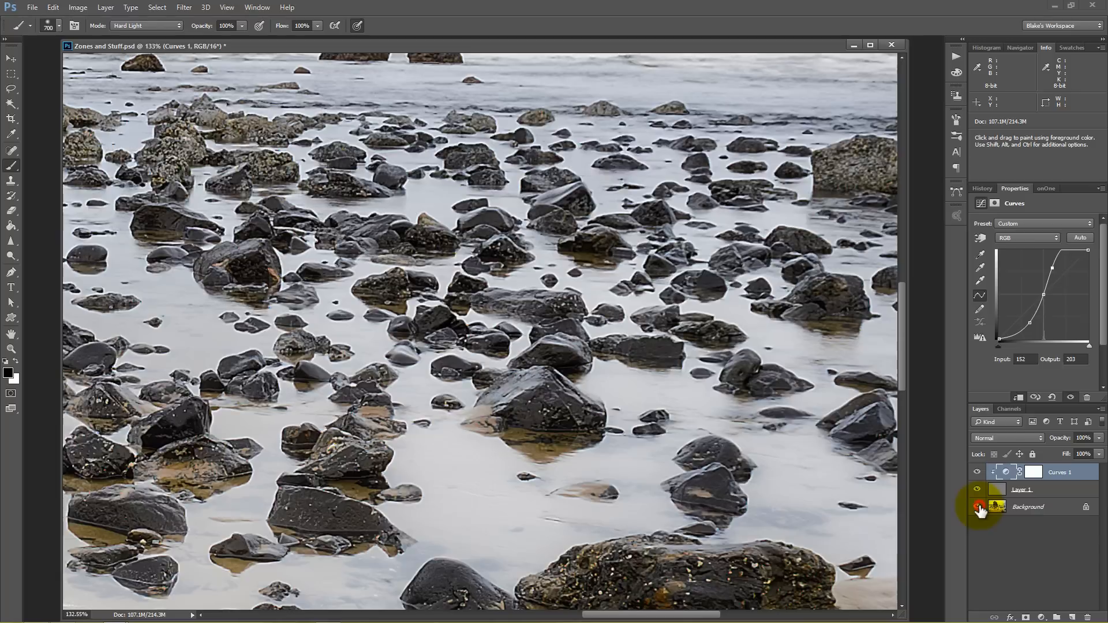
click(978, 472)
click(977, 472)
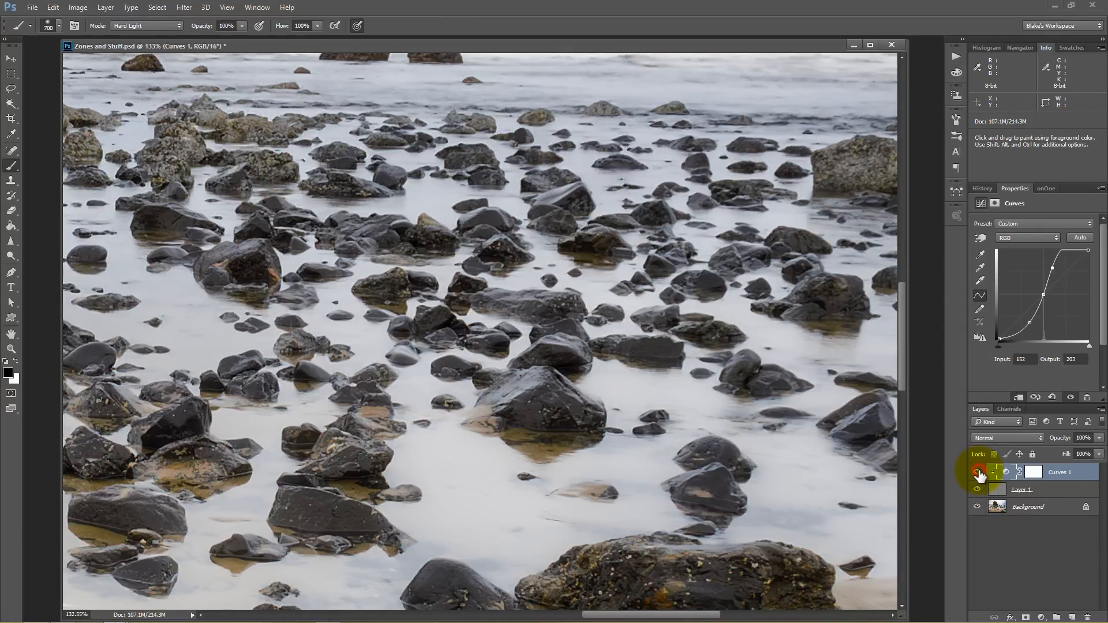
click(977, 472)
click(978, 472)
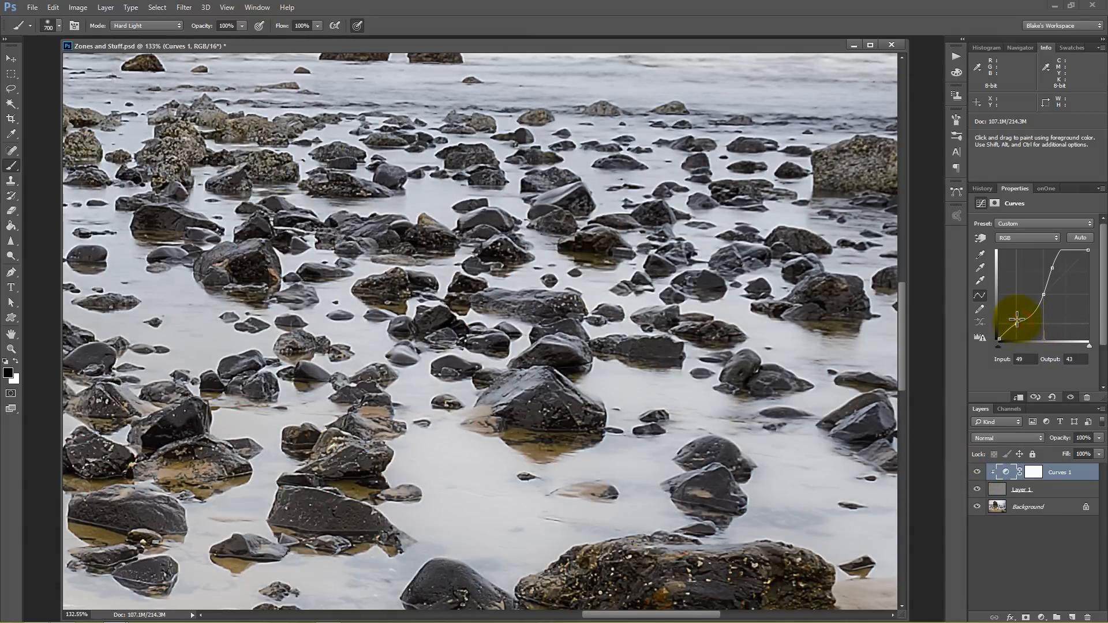
Remove the added shadow and highlight points from the Curves 1 curve, leaving only the midpoint.
click(1050, 269)
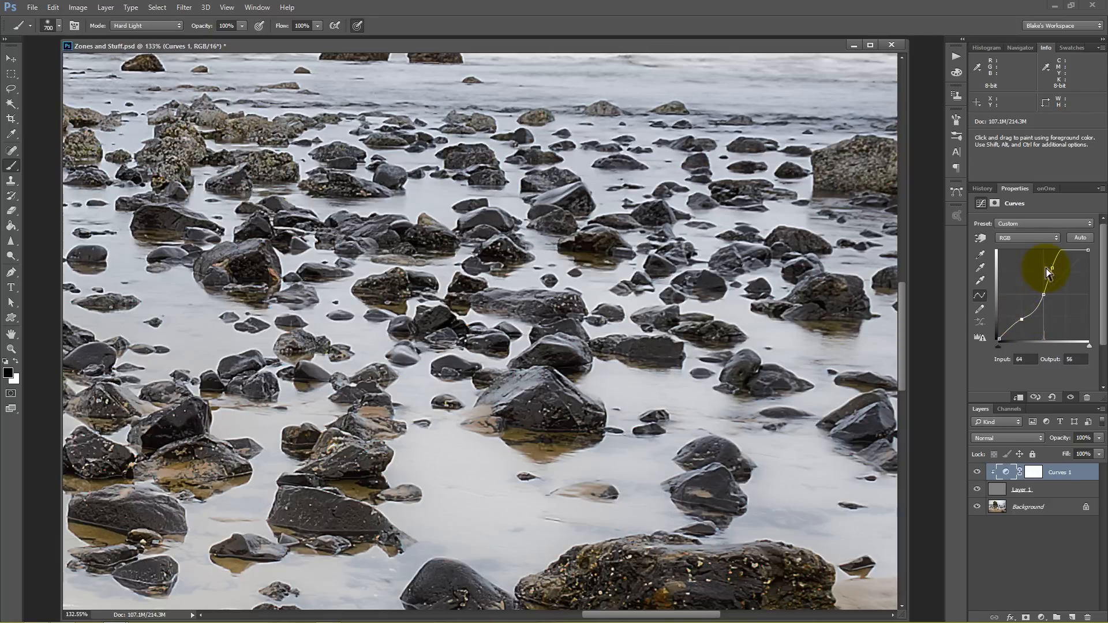
ctrl+click(1053, 269)
drag(1059, 269, 1062, 272)
key(Delete)
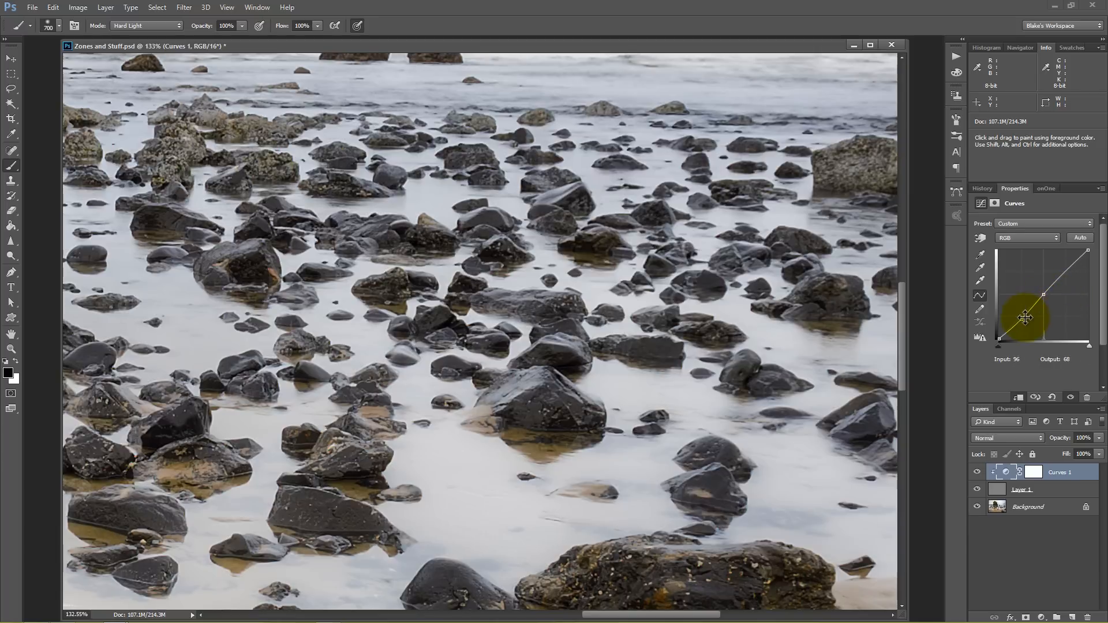
drag(1022, 319, 643, 425)
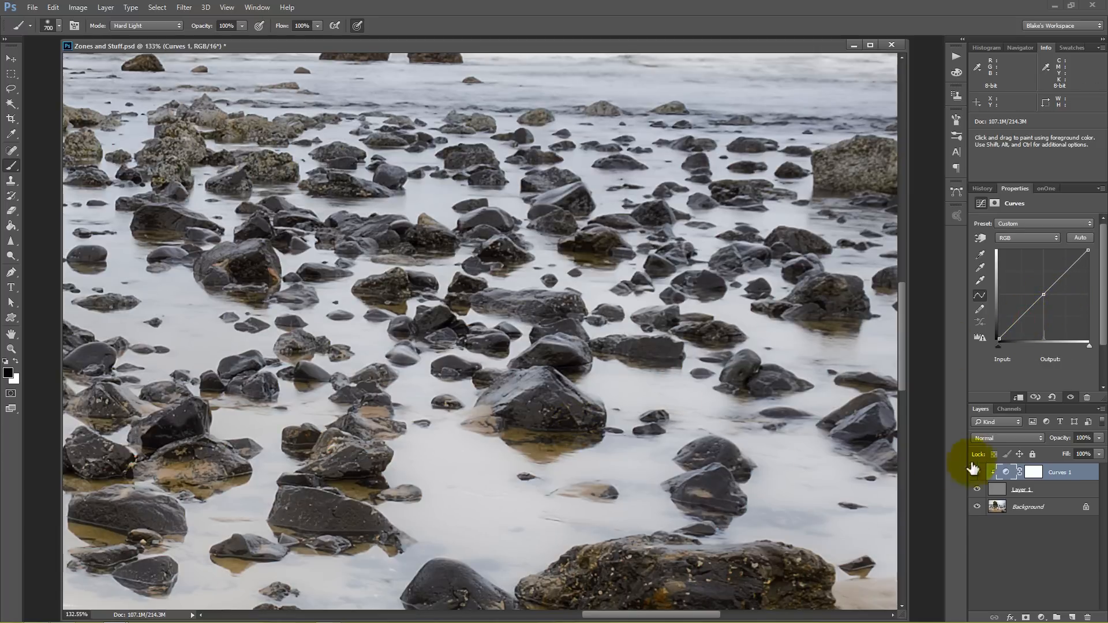
Compare the beach rocks with and without the High Pass sharpening of Layer 1.
click(977, 490)
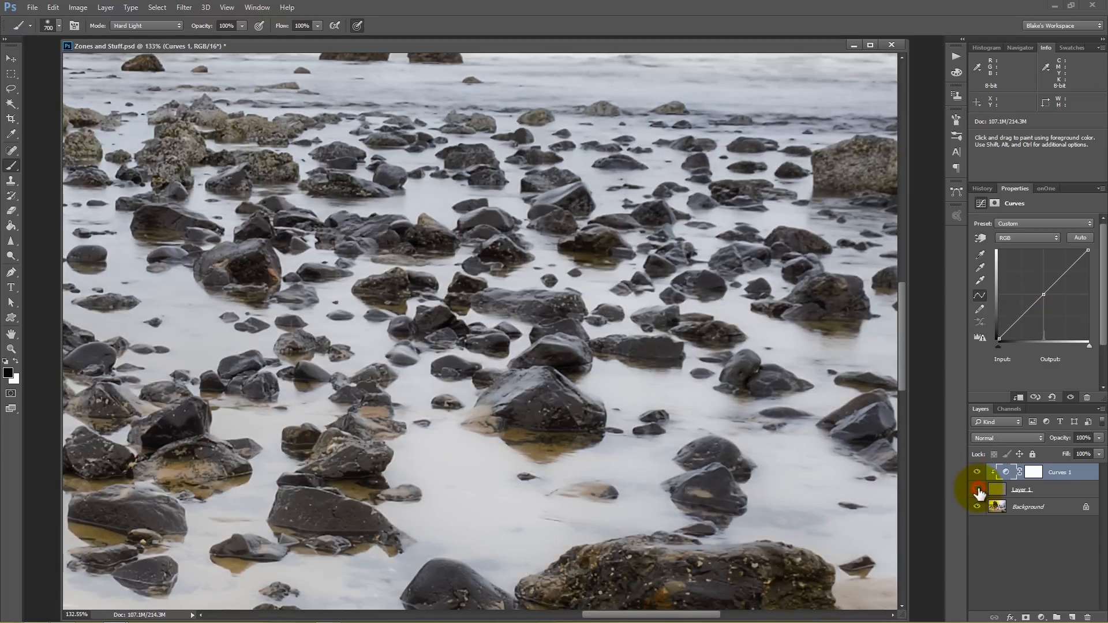
click(978, 489)
click(978, 490)
Steepen the Curves 1 curve around its midpoint, with the upper point at input 155, output 205, and compare the sea stack with and without it.
key(ctrl+space)
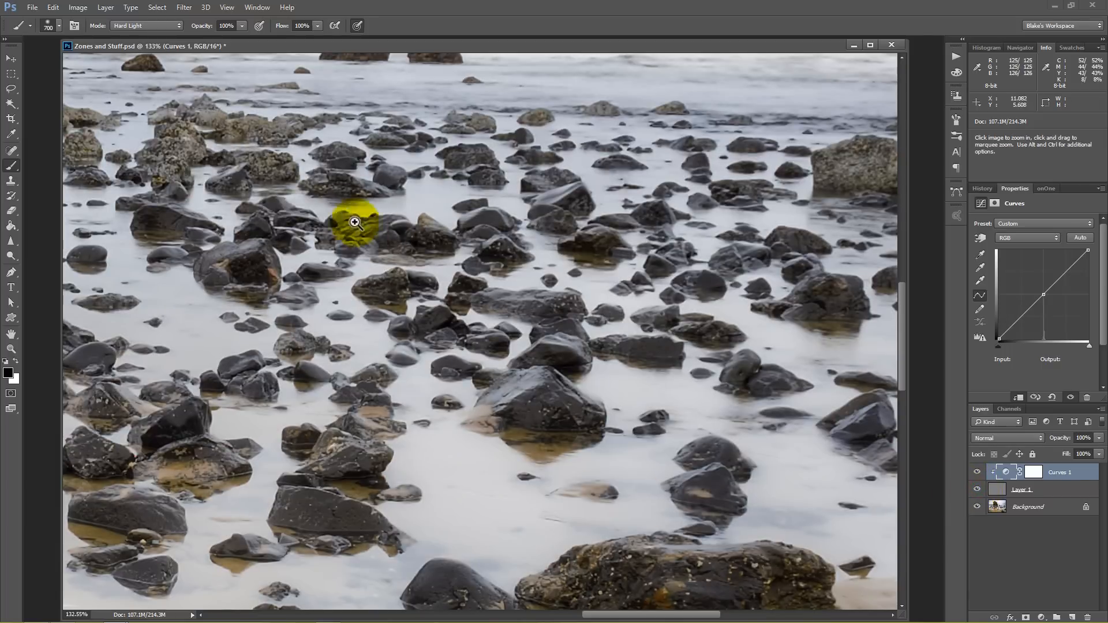
right_click(340, 195)
click(351, 205)
drag(360, 165, 418, 207)
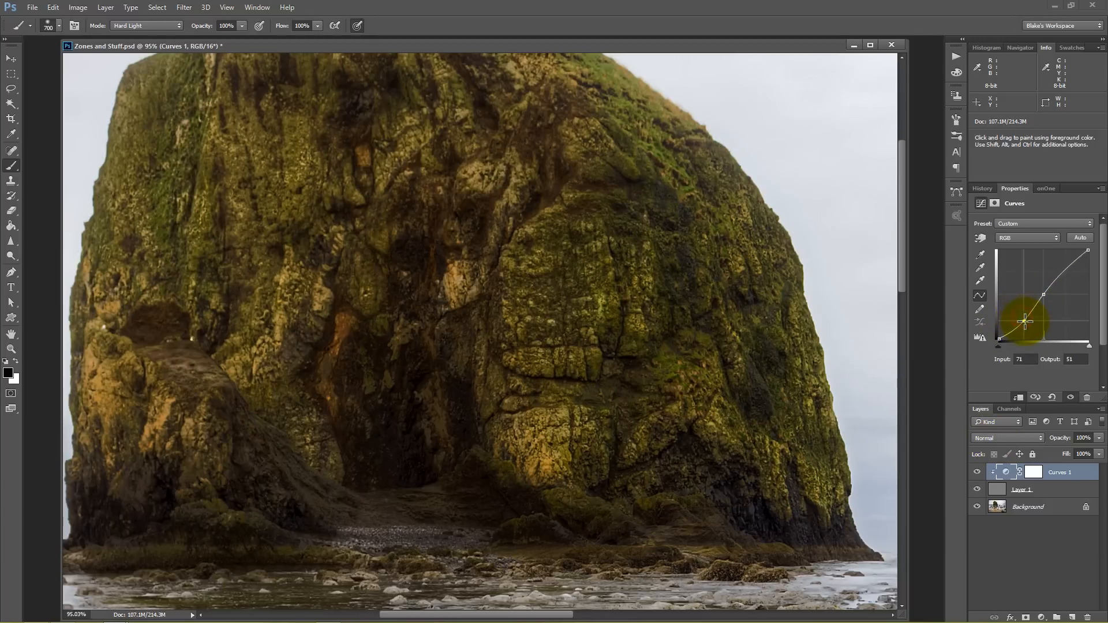
drag(1025, 321, 1030, 328)
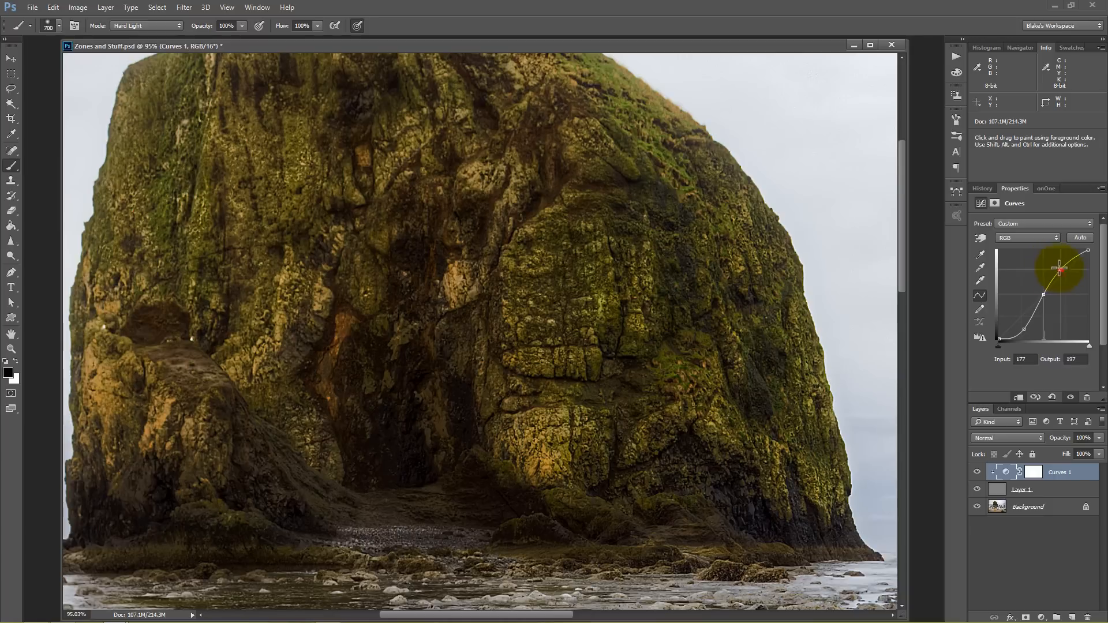
drag(1051, 263, 1053, 266)
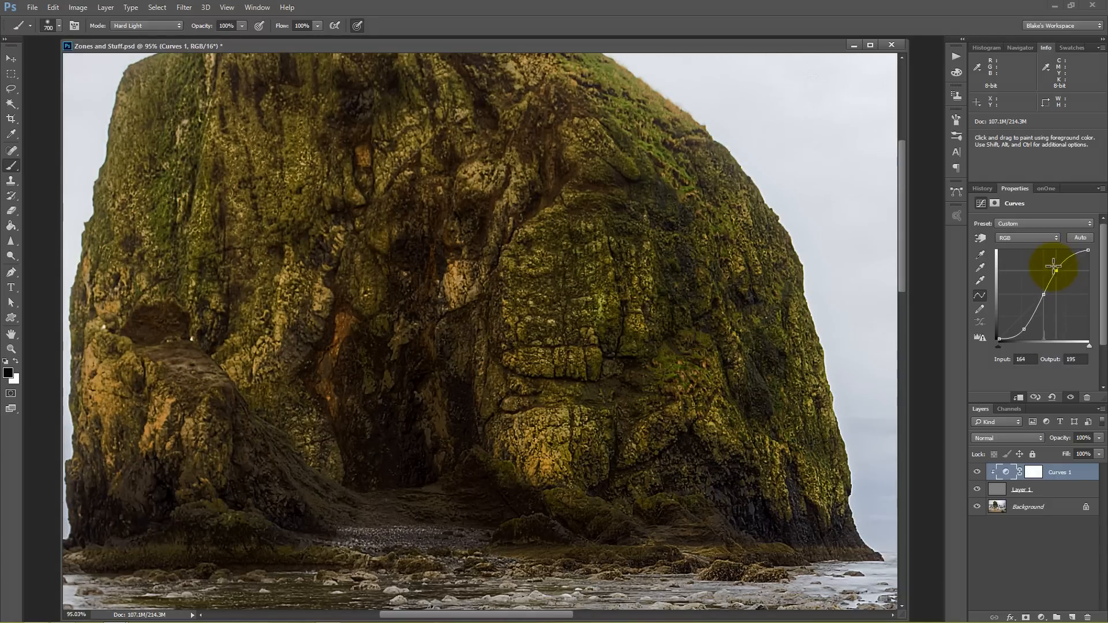
click(976, 472)
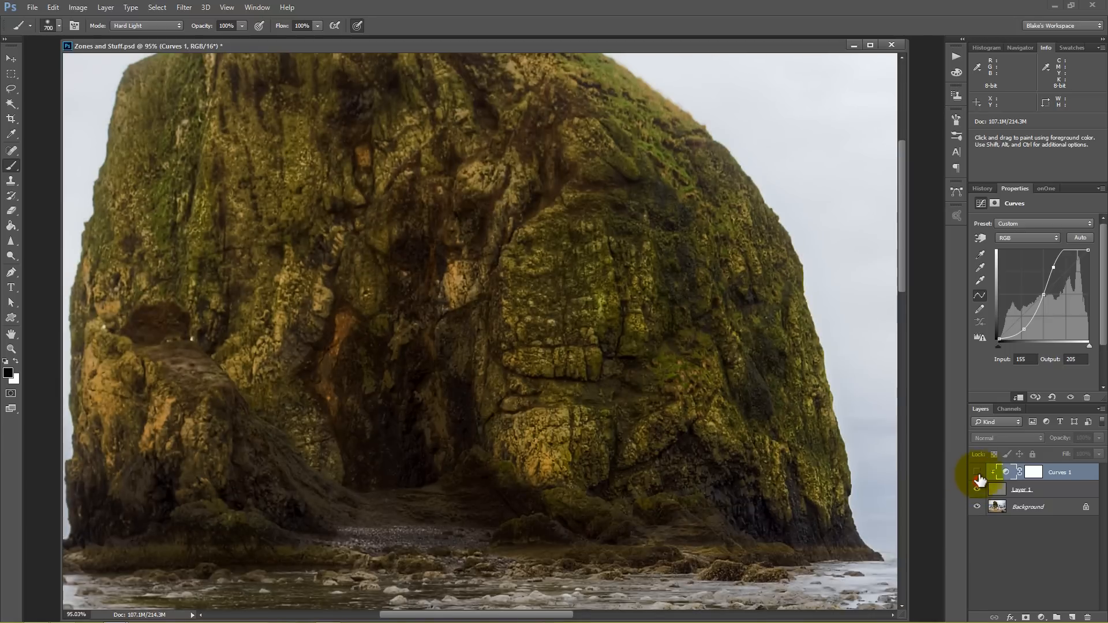
click(976, 472)
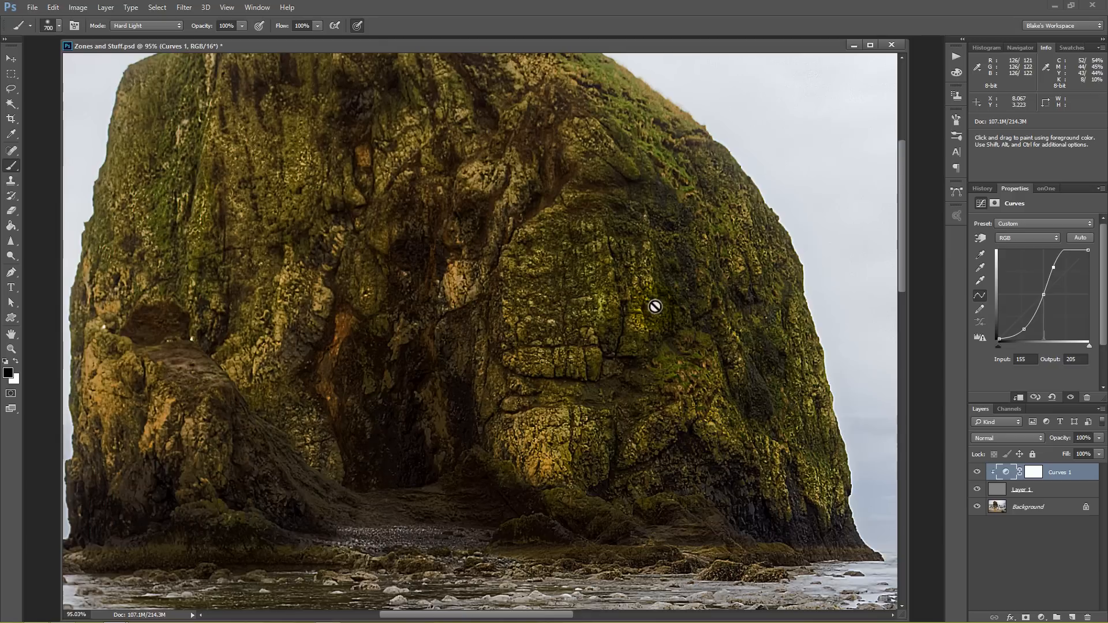
Set Layer 1's opacity to 51%, and give Curves 1 an opacity of 72% with the Luminosity blend mode.
click(1021, 490)
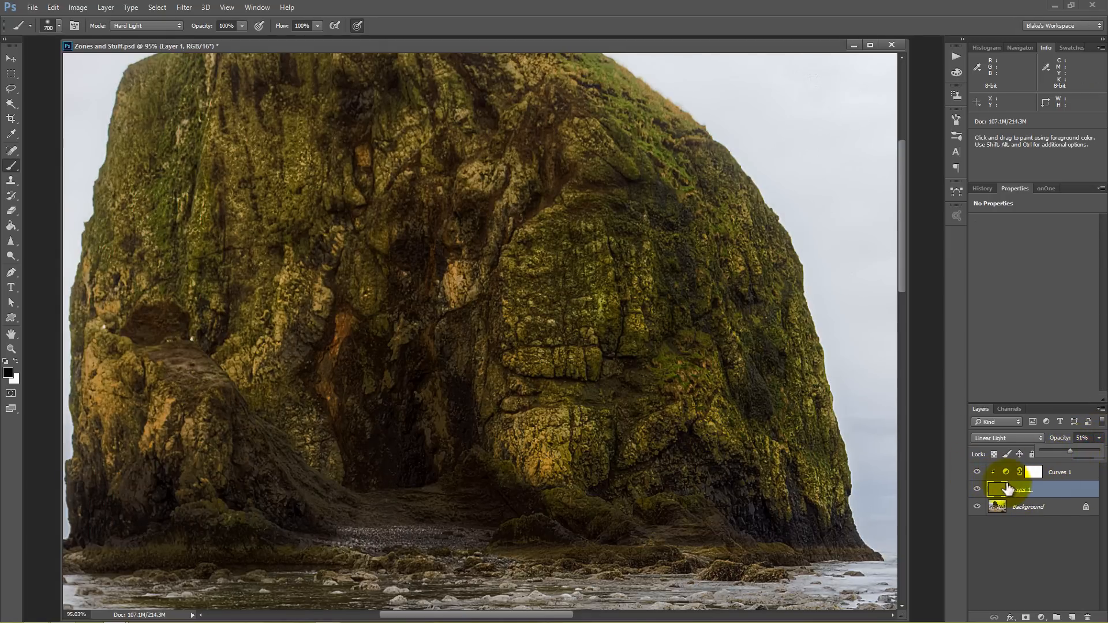
click(1000, 473)
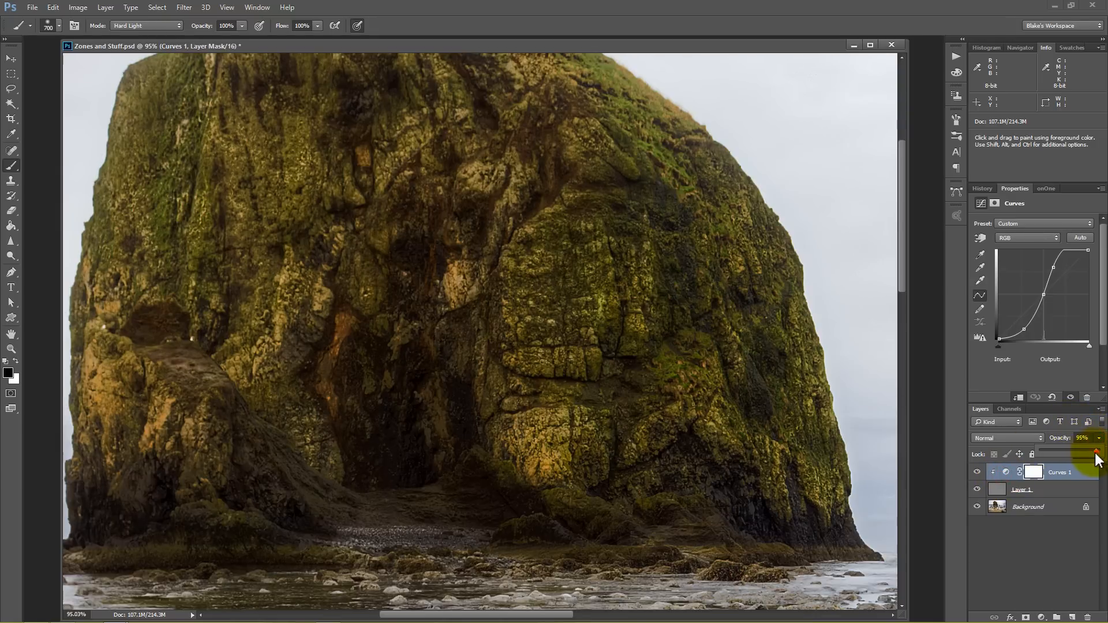
drag(1085, 454, 1102, 454)
click(1006, 435)
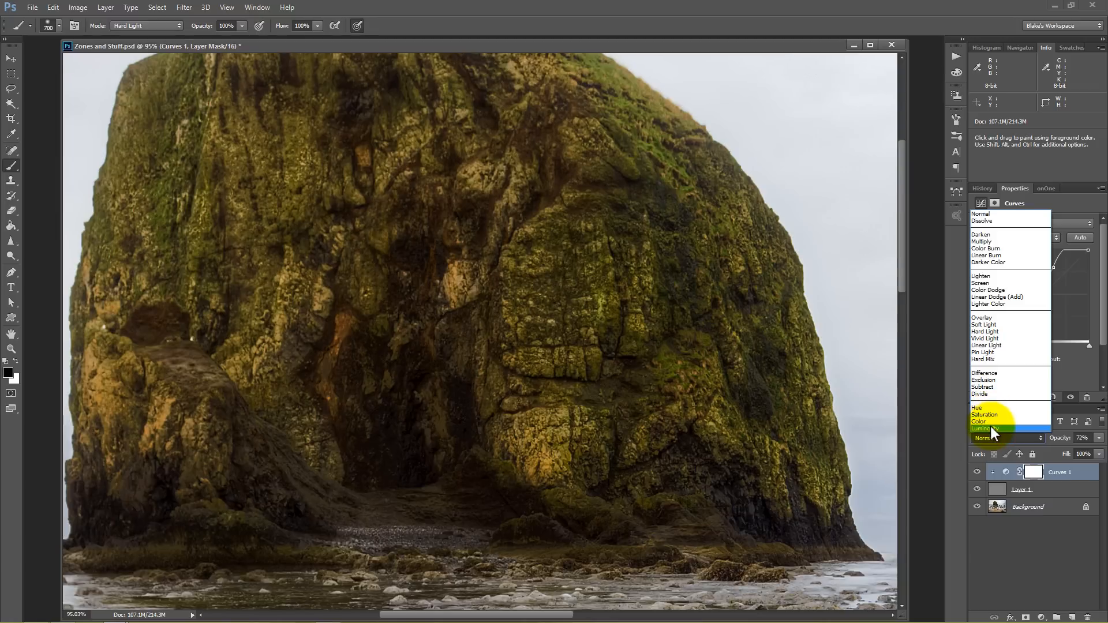
click(990, 426)
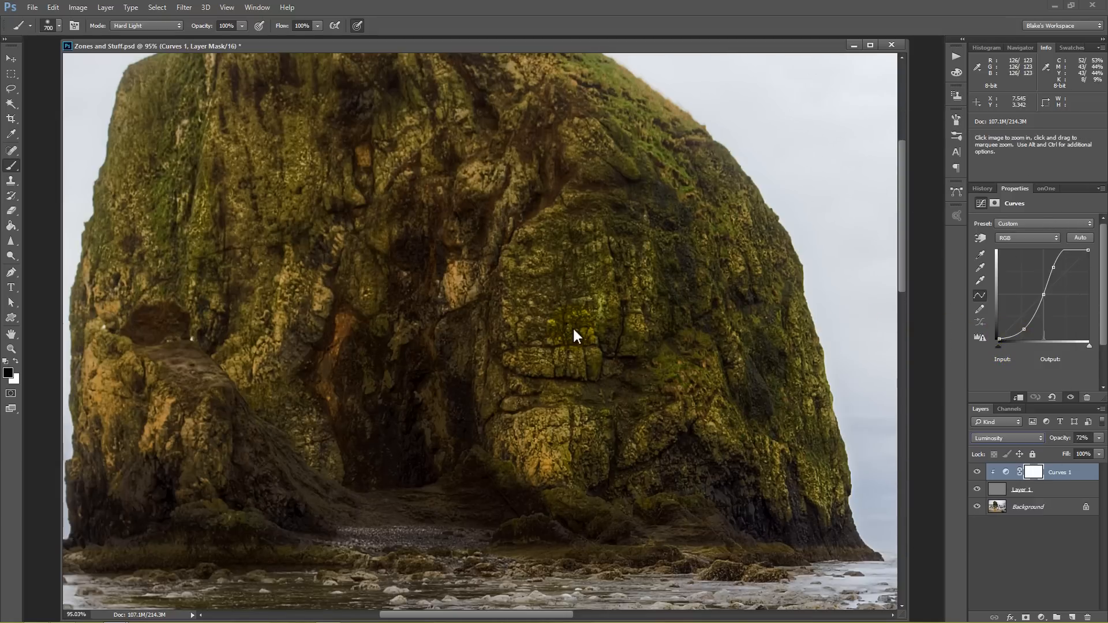
Add a layer mask to Layer 1 and paint black on the Curves 1 mask over the sky beside the sea stack.
key(ctrl+0)
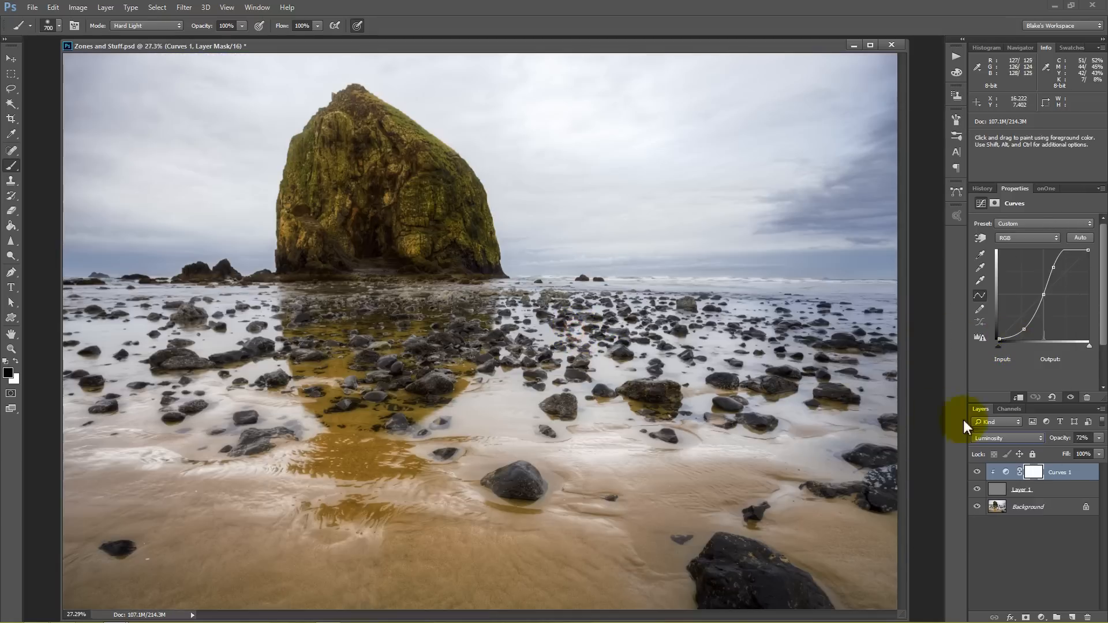
click(977, 472)
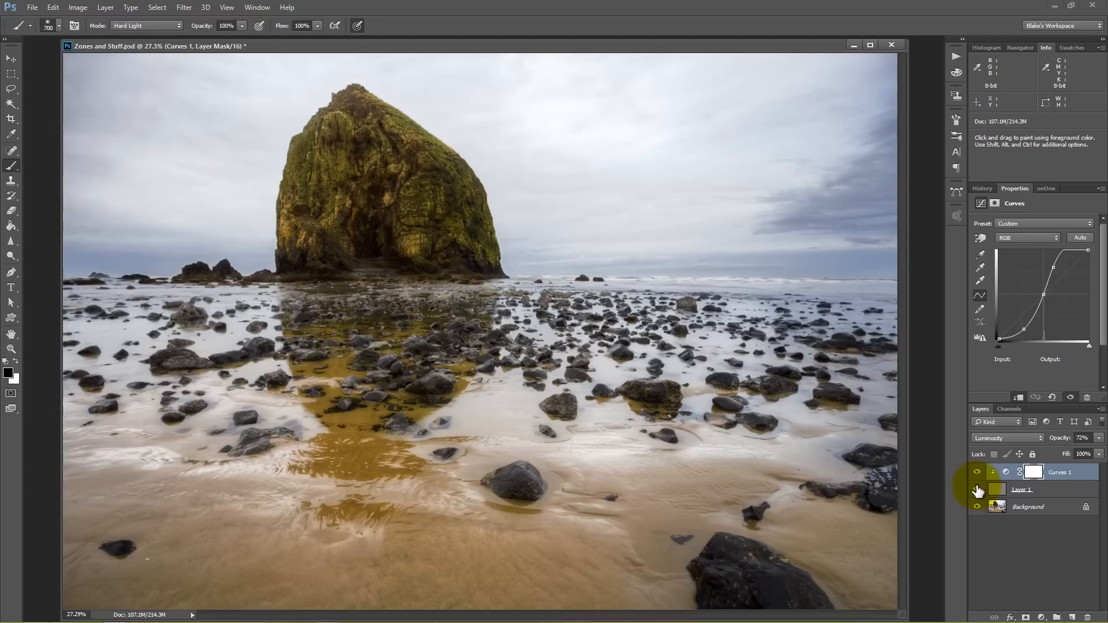
click(1002, 492)
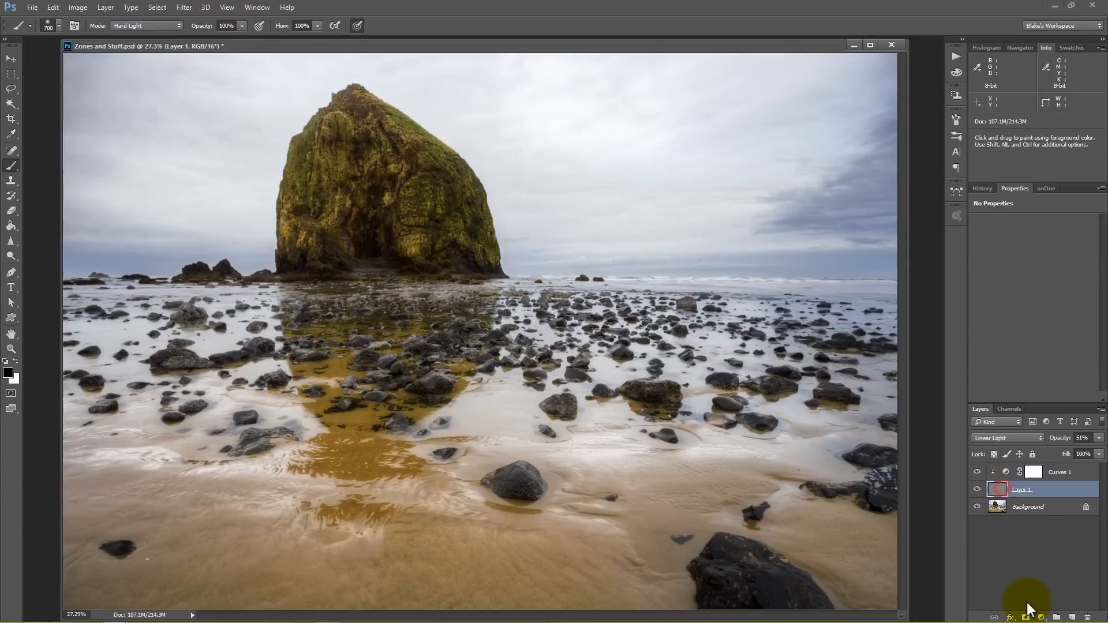
click(1026, 617)
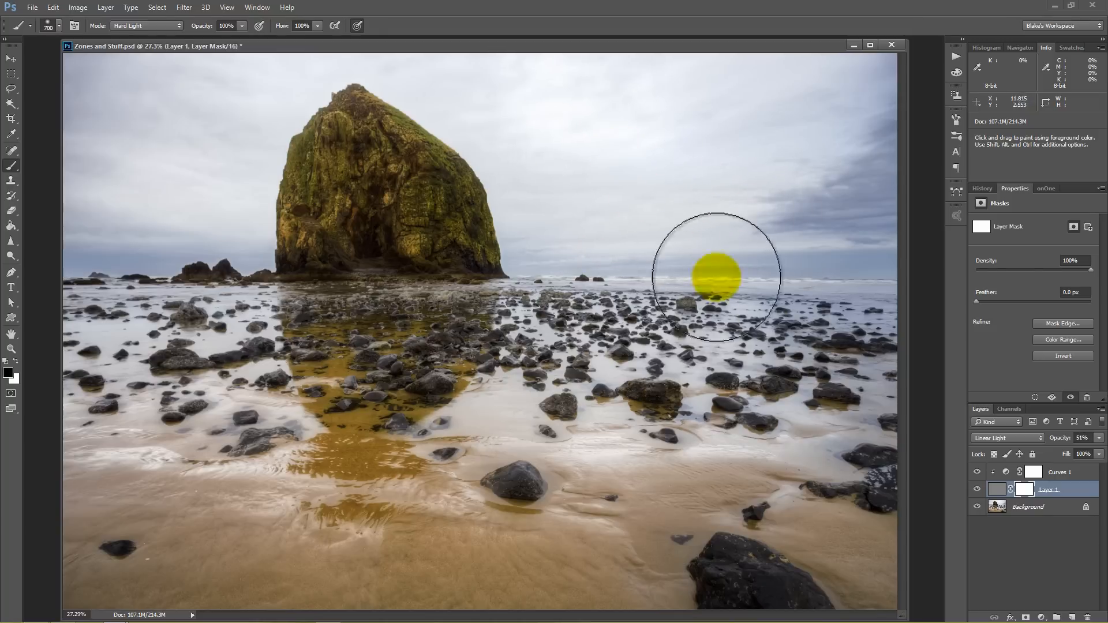
click(1036, 472)
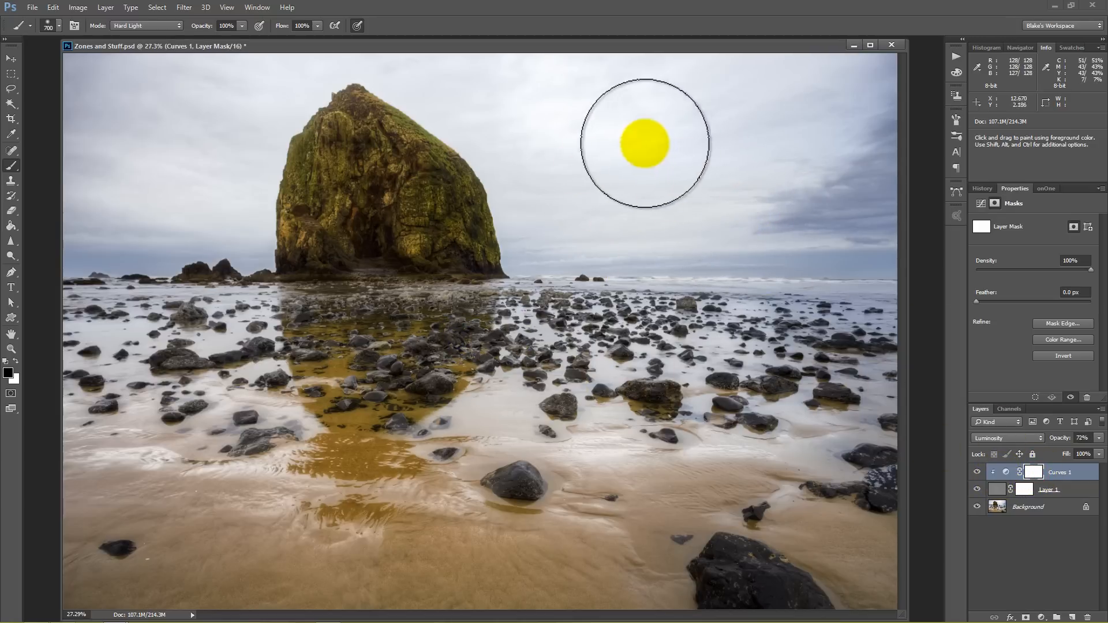
click(600, 166)
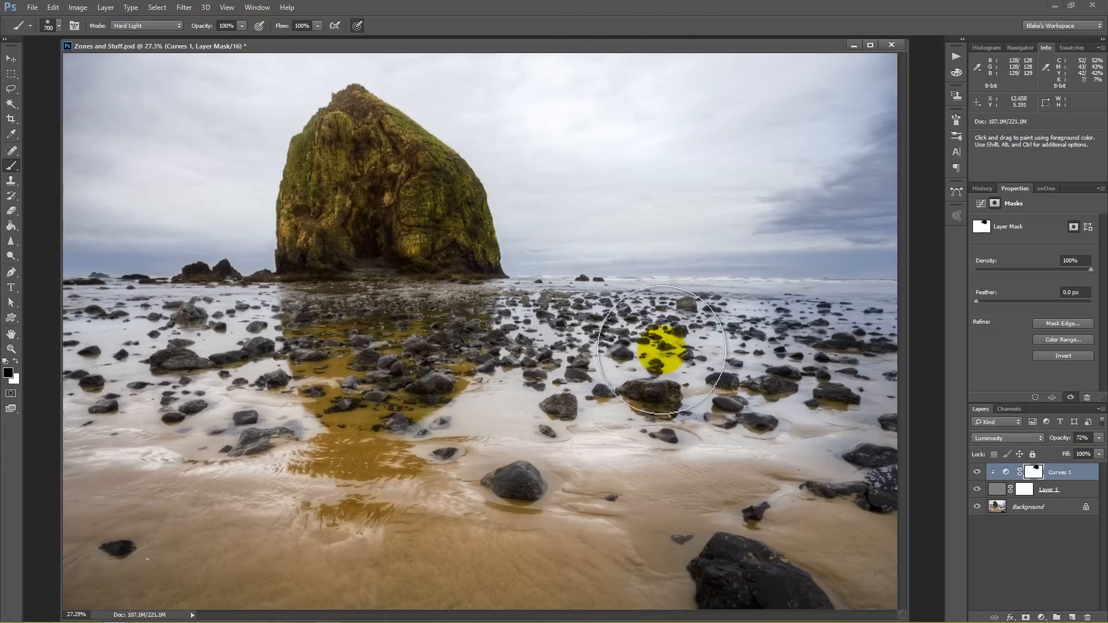
Compare the foreground beach rock with and without the Layer 1 sharpening, and inspect the sea stack up close.
key(ctrl+space)
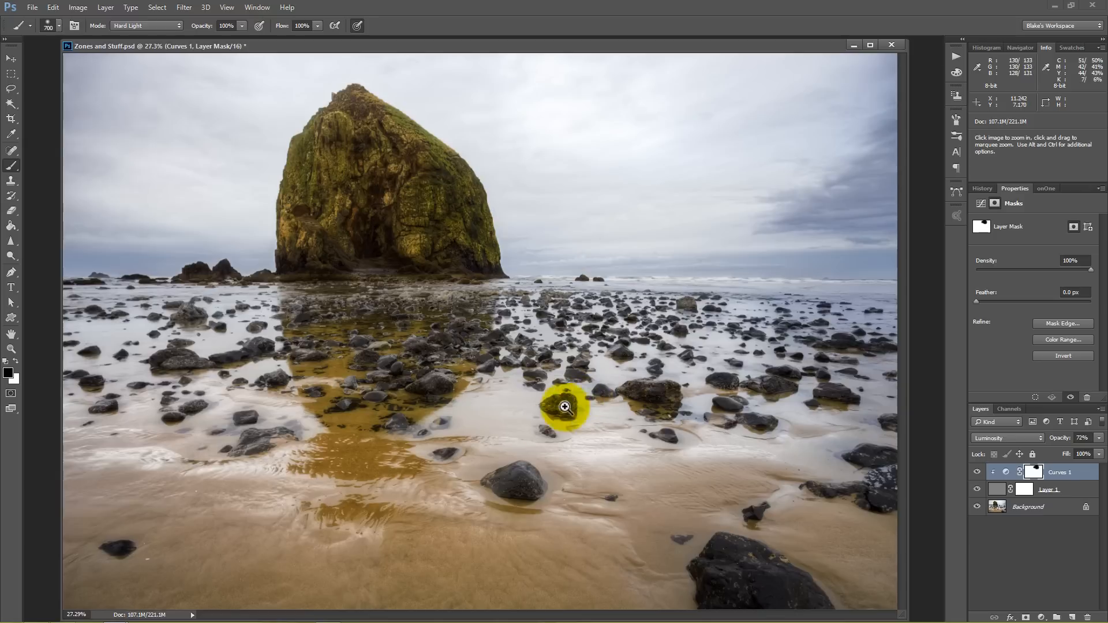
drag(519, 461, 556, 344)
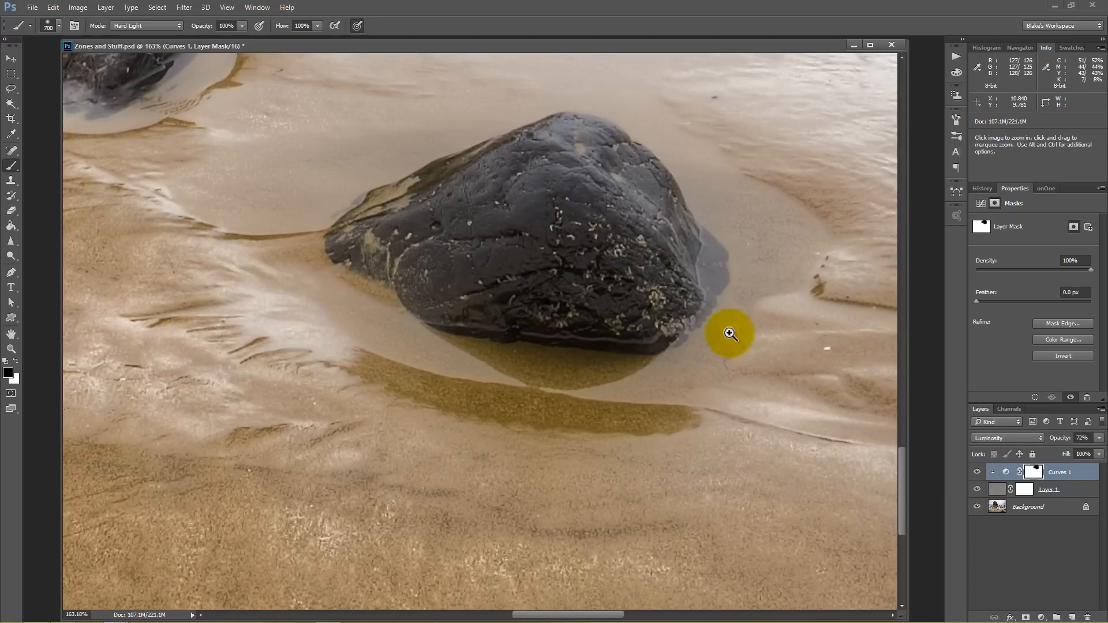
right_click(659, 319)
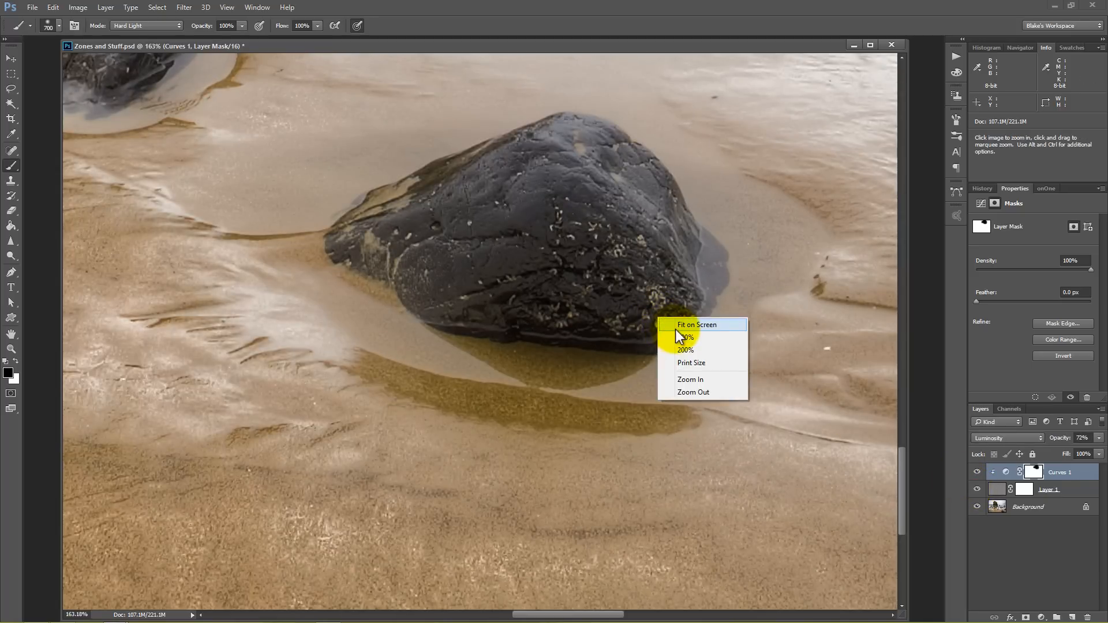
click(977, 488)
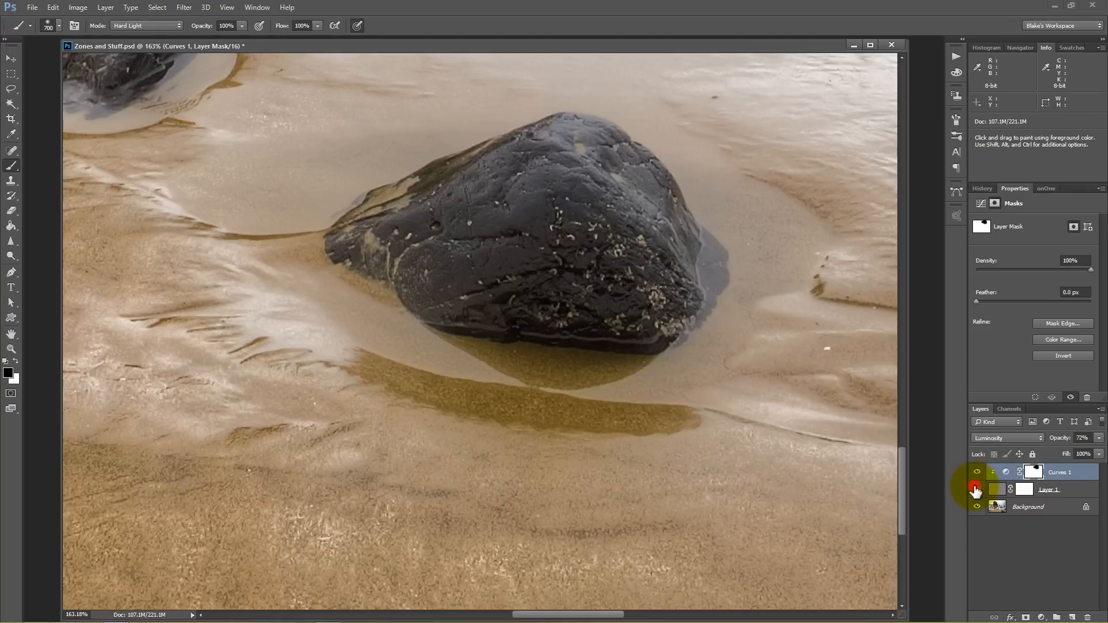
click(976, 489)
click(976, 489)
right_click(686, 285)
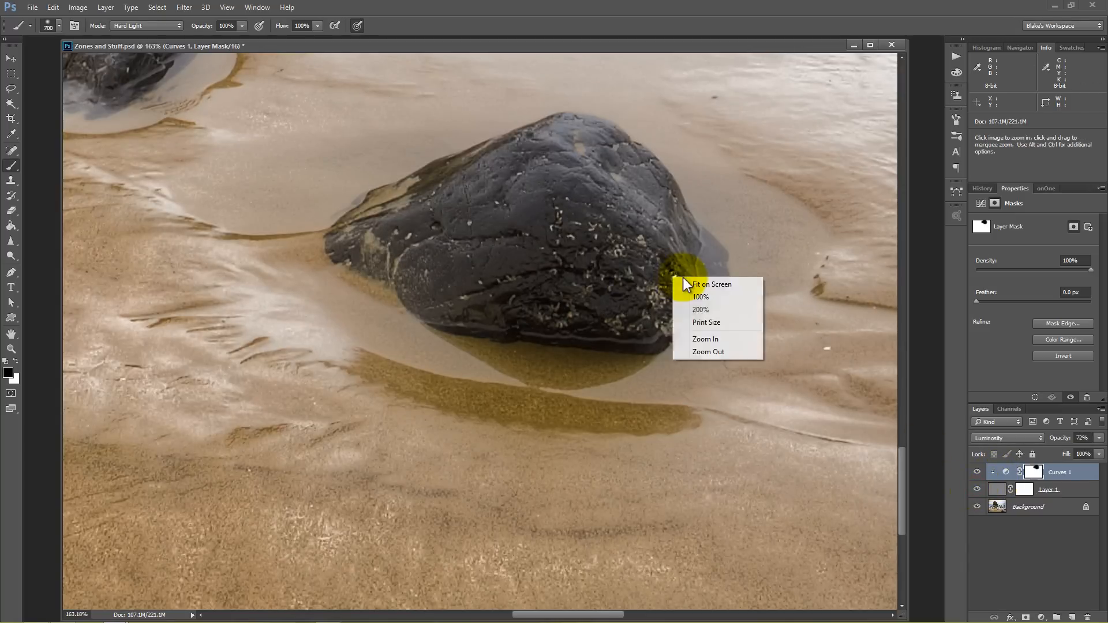
click(683, 283)
scroll(396, 192, up, 8)
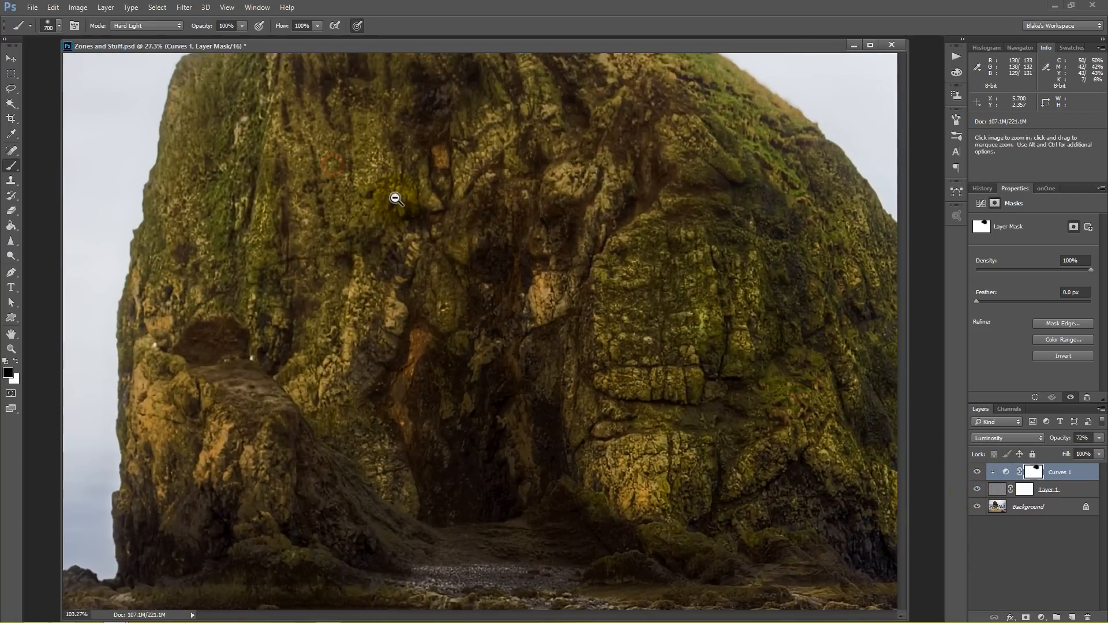
scroll(531, 309, down, 8)
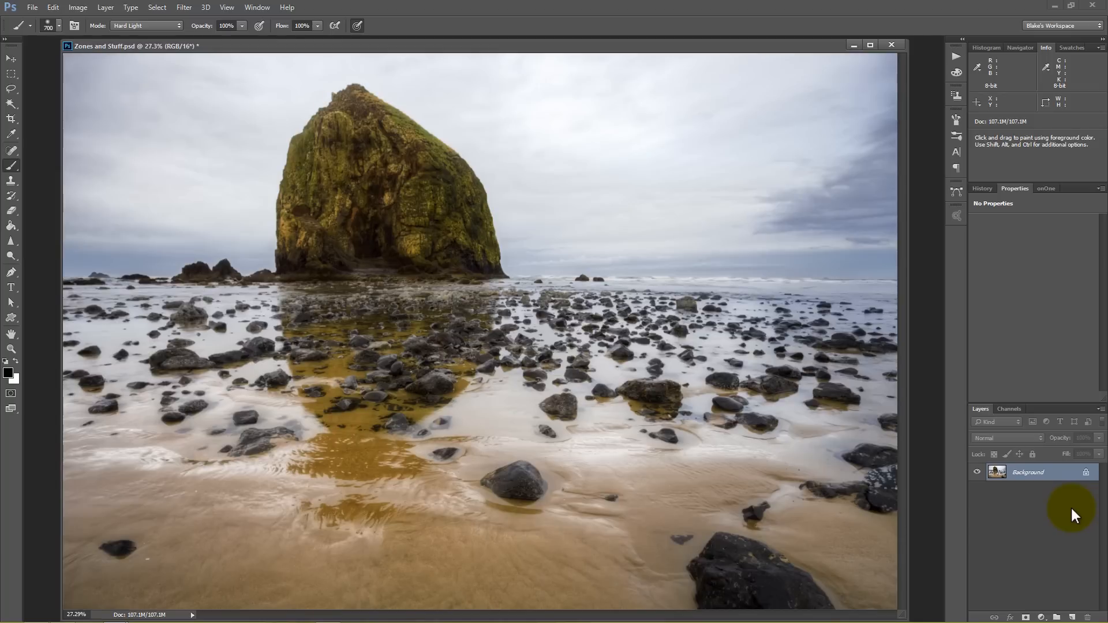
Duplicate the Background layer and sharpen the copy with Unsharp Mask at amount 150%, radius 1.0 pixels and threshold 0.
key(ctrl+j)
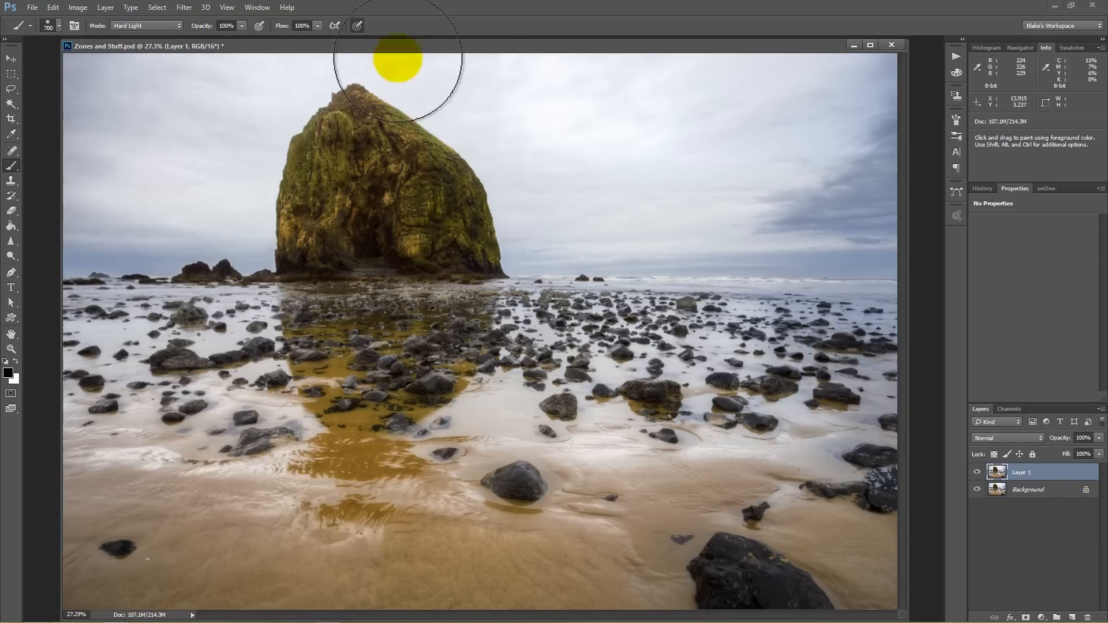
click(177, 5)
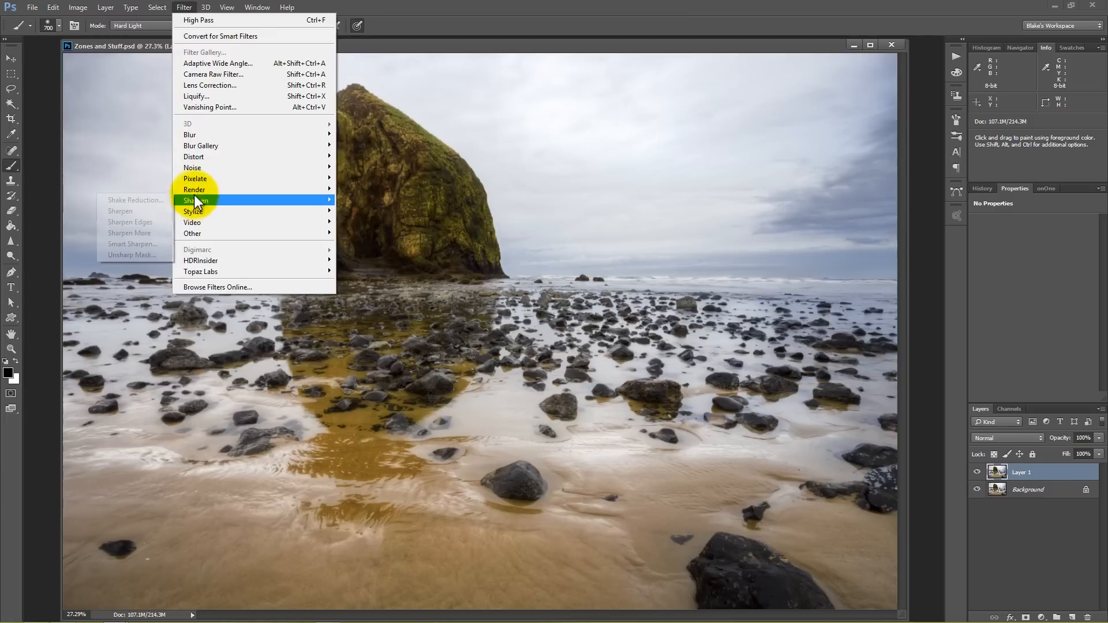
mouse_move(186, 198)
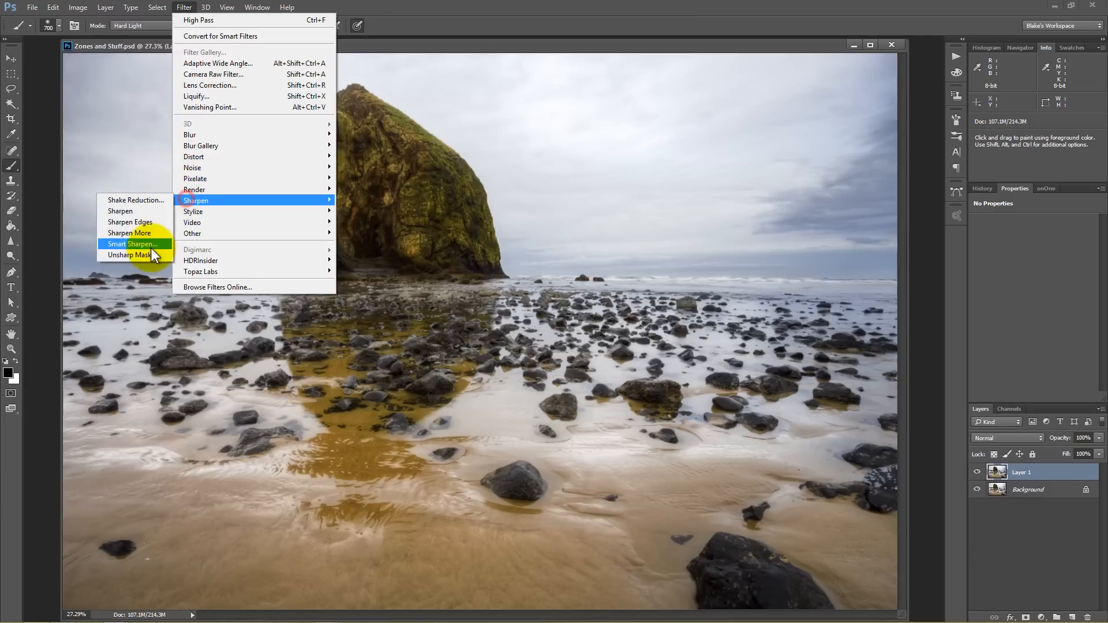
click(150, 257)
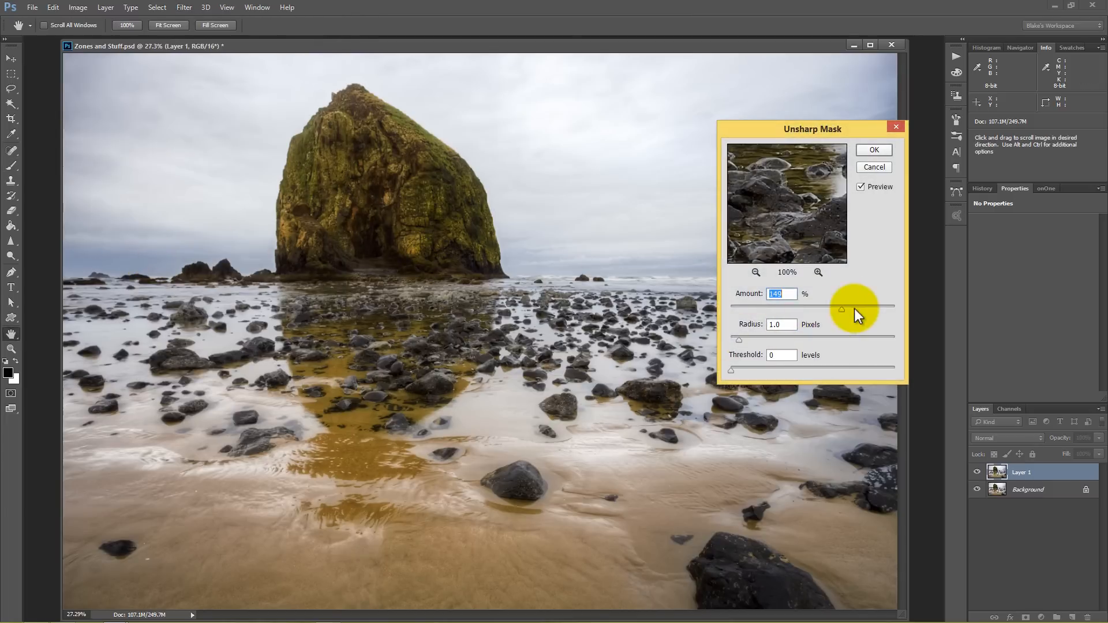
text(15)
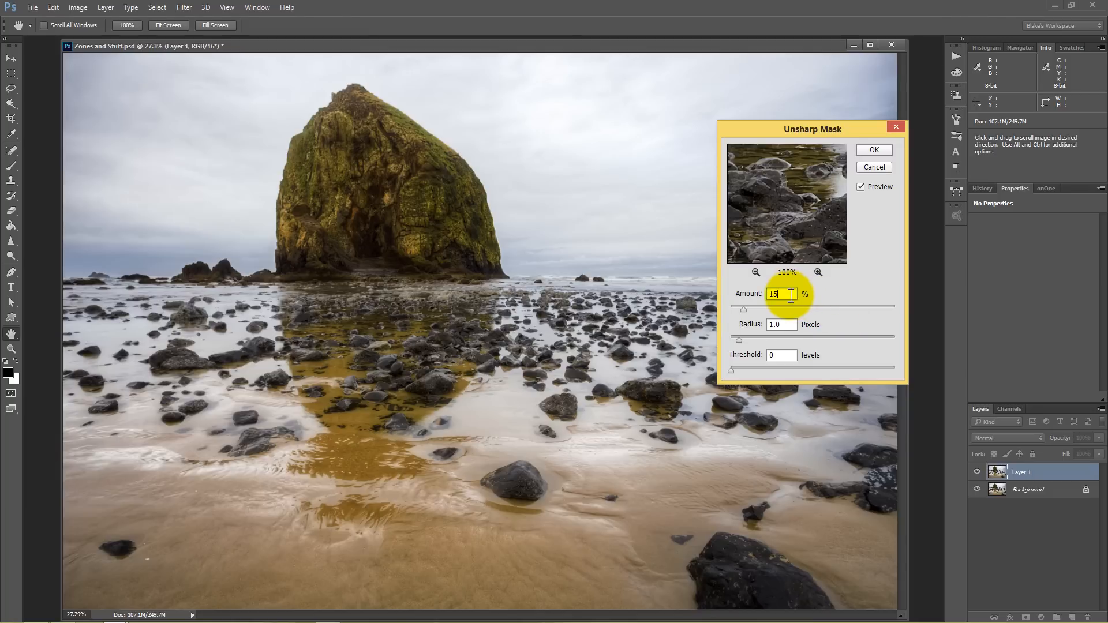
text(0)
key(Return)
key(b)
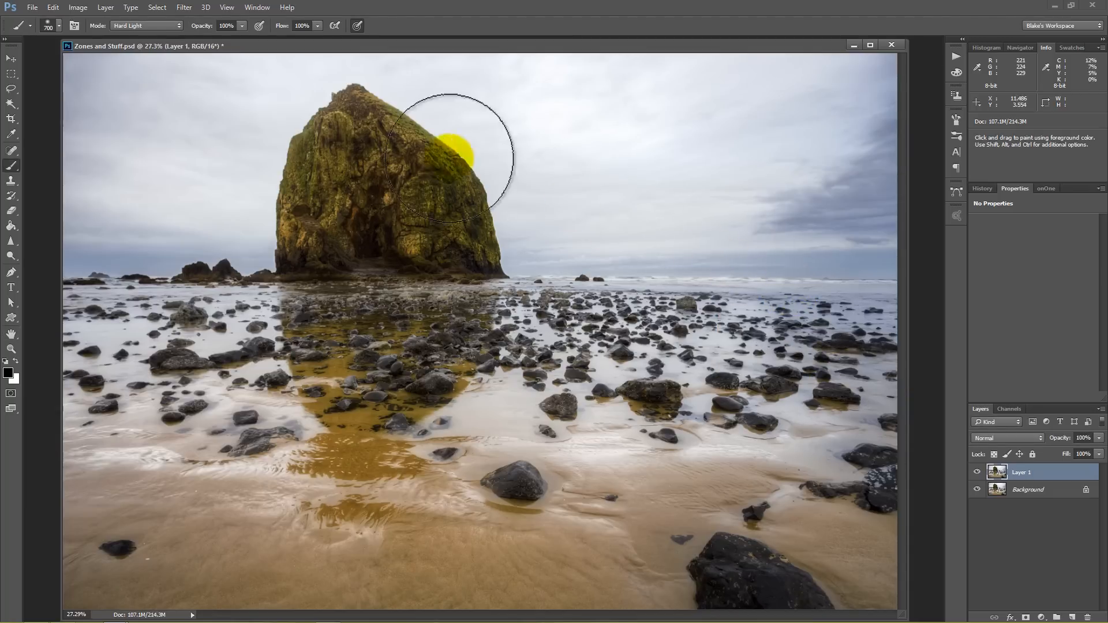
Set Layer 1's blend mode to Linear Light and apply the High Pass filter to it, keeping the offered radius.
click(1005, 439)
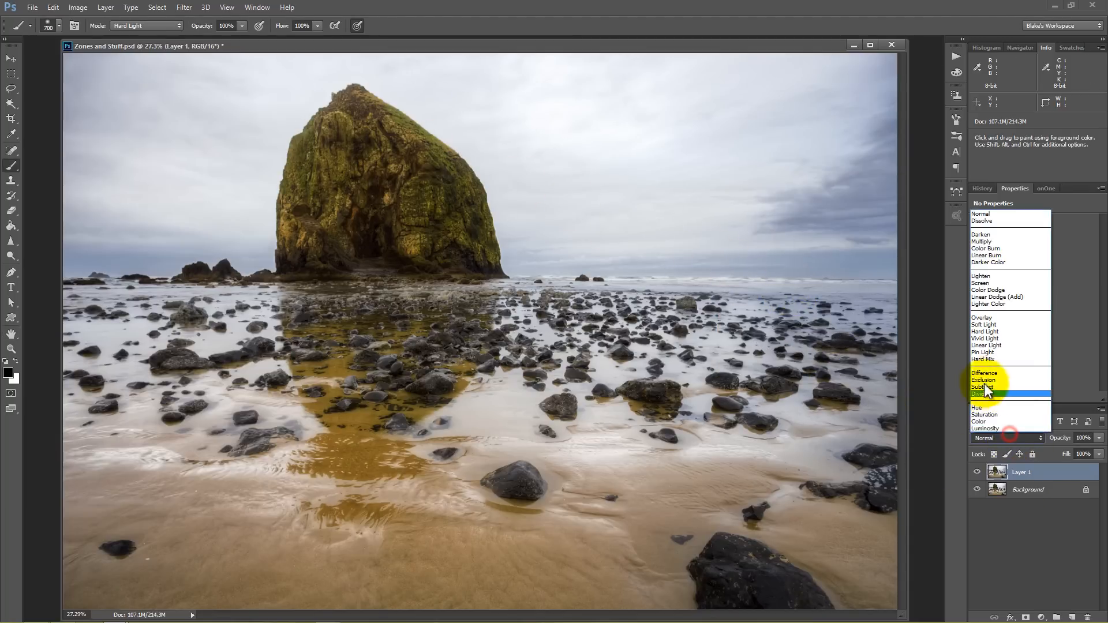
click(987, 345)
click(186, 8)
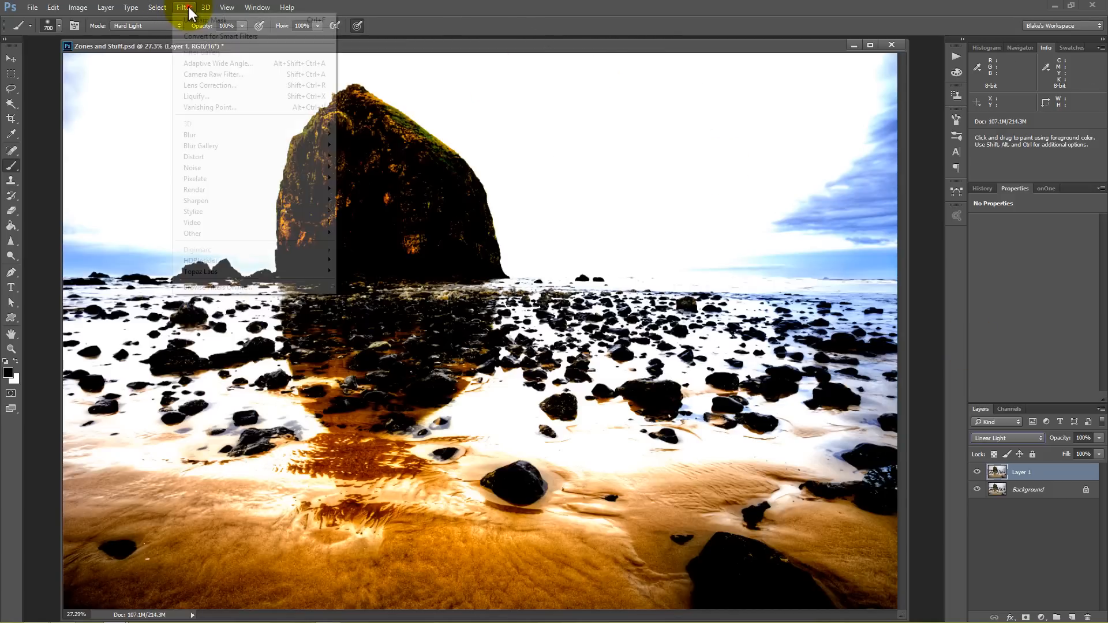
mouse_move(197, 231)
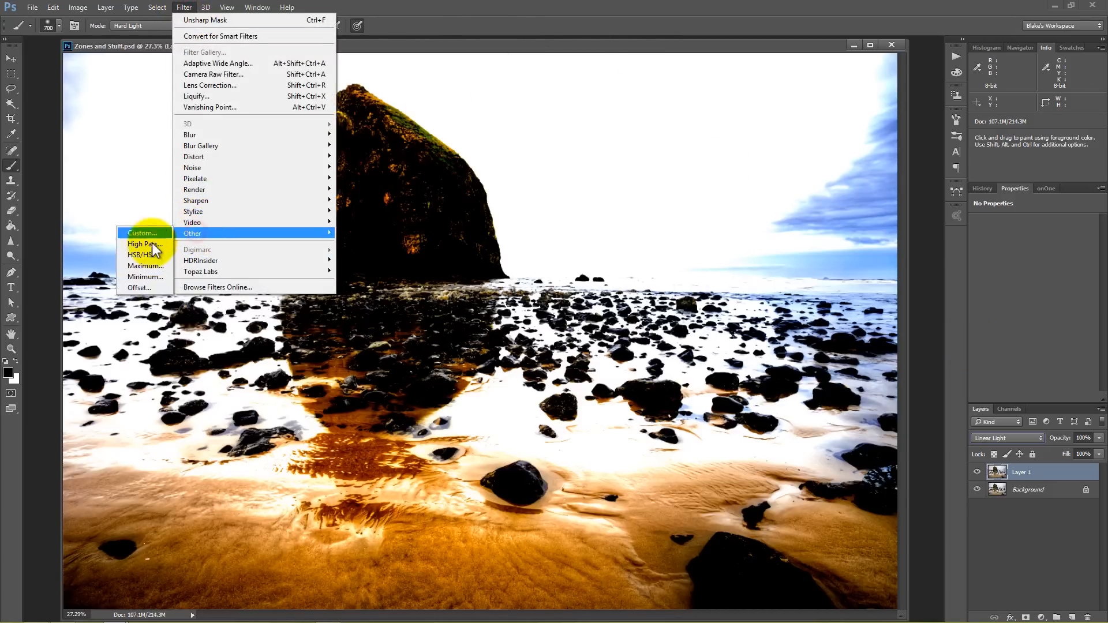
click(151, 244)
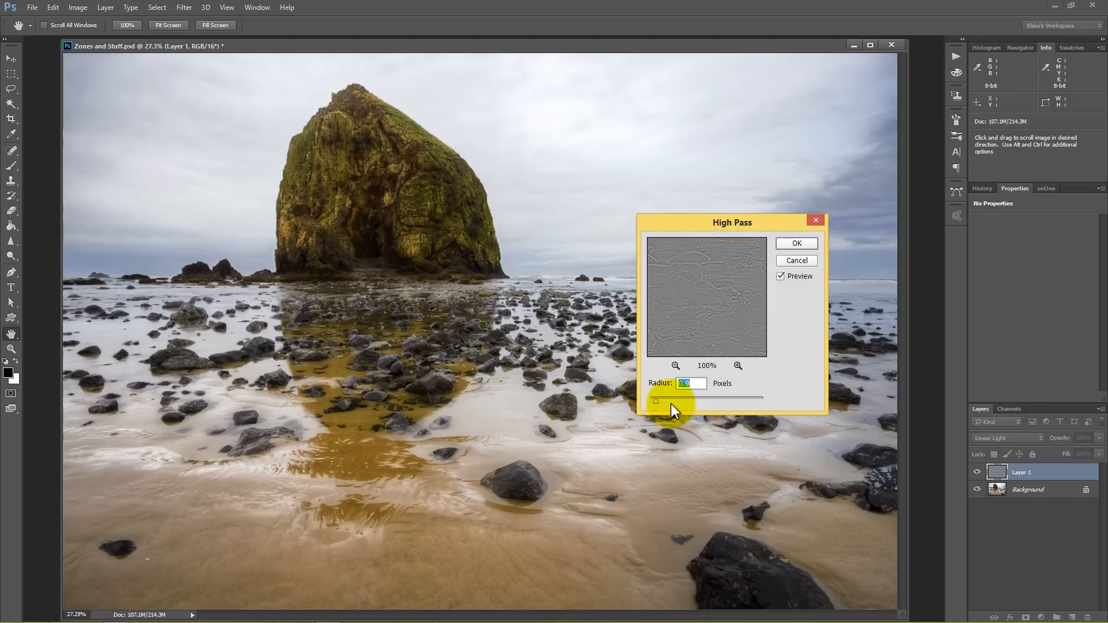
click(793, 243)
Compare the sea stack's rock texture up close with and without the new Layer 1 sharpening.
drag(375, 185, 462, 215)
click(977, 473)
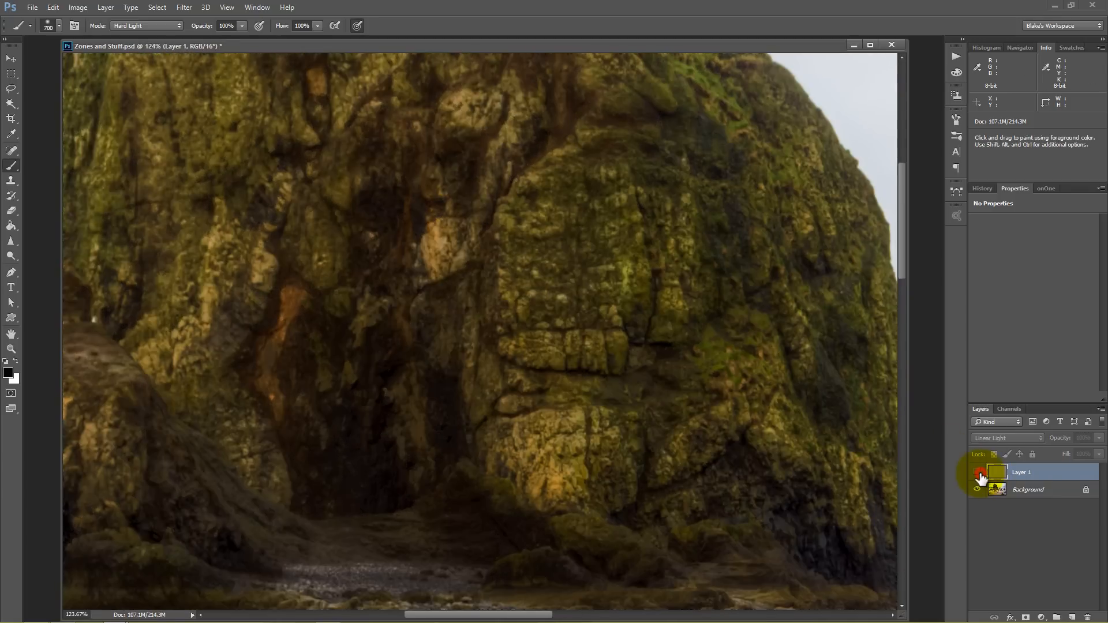
click(977, 473)
click(979, 473)
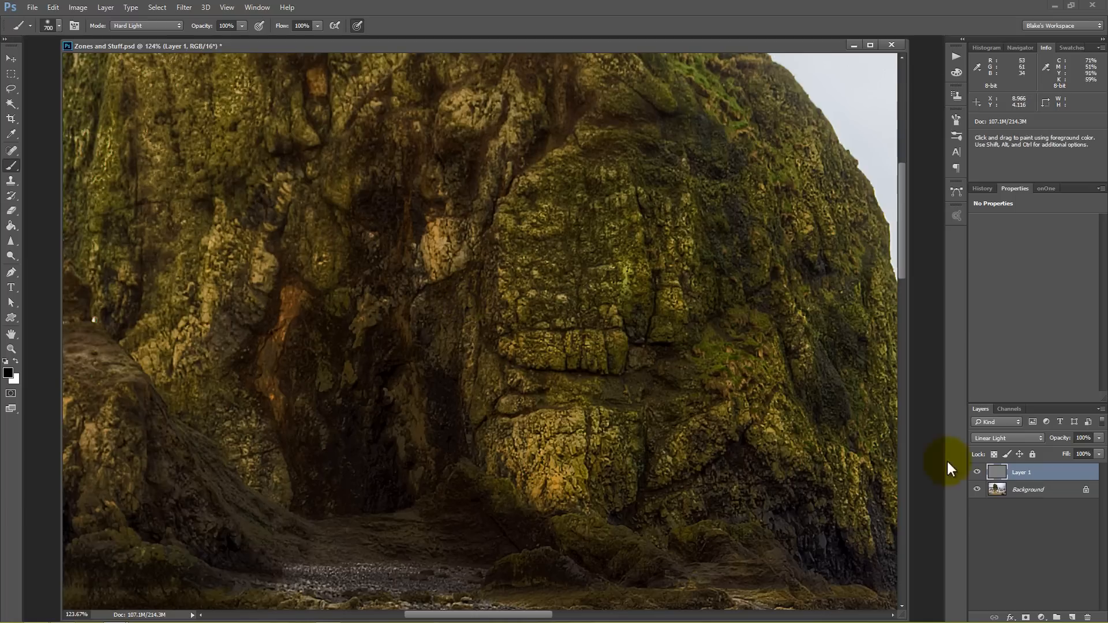
Compare the sea stack and the foreground beach rock up close with and without the Layer 1 sharpening.
click(977, 473)
click(977, 473)
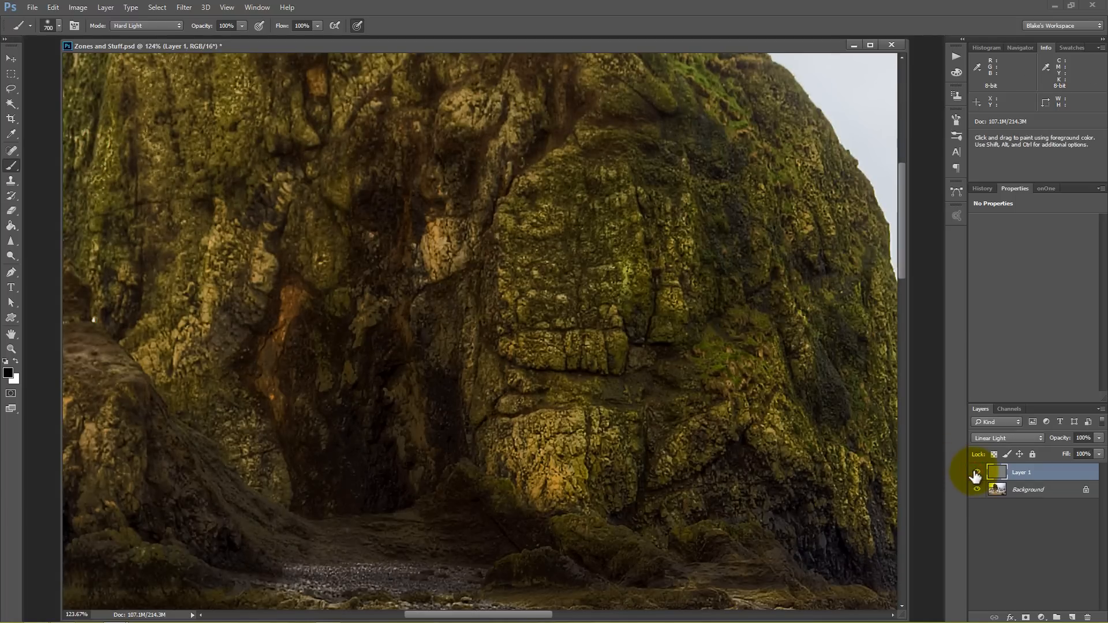
right_click(563, 333)
click(563, 333)
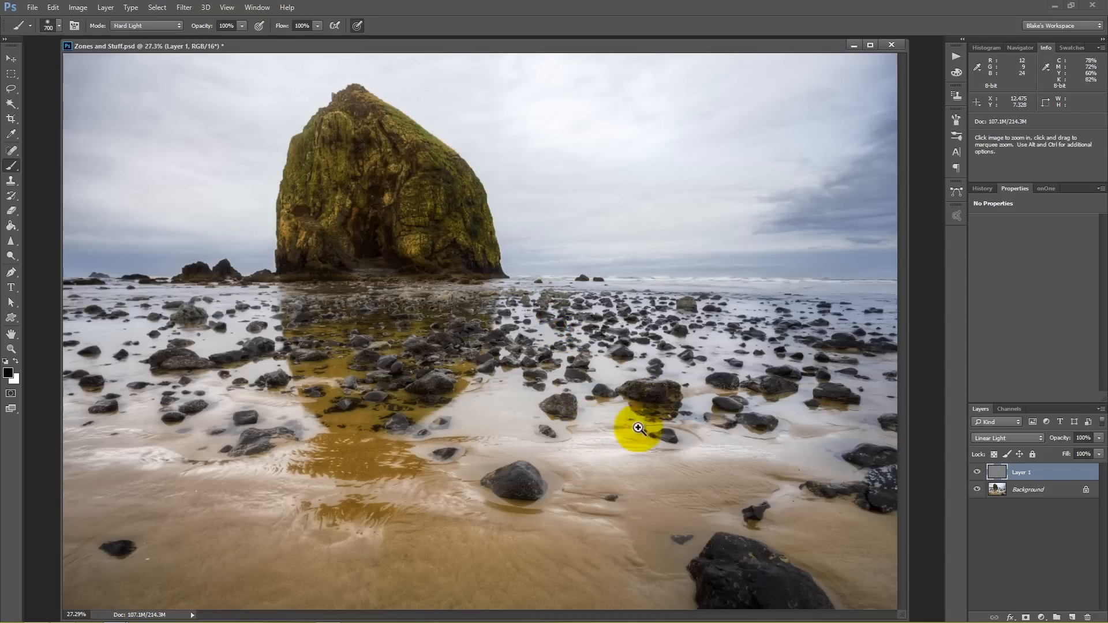
drag(502, 457, 574, 470)
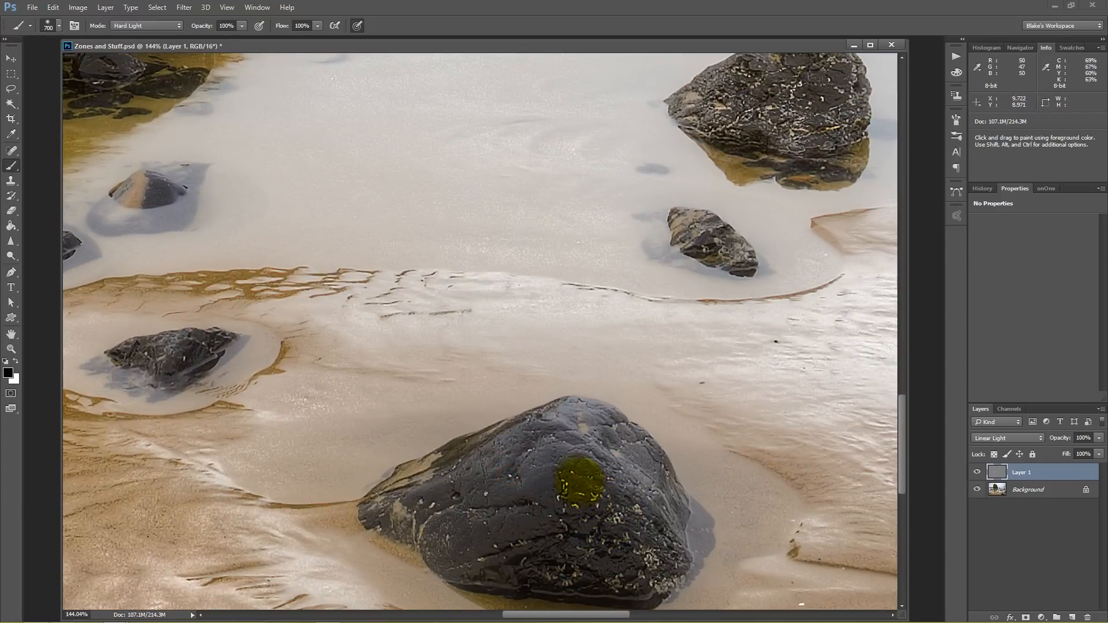
scroll(813, 502, down, 3)
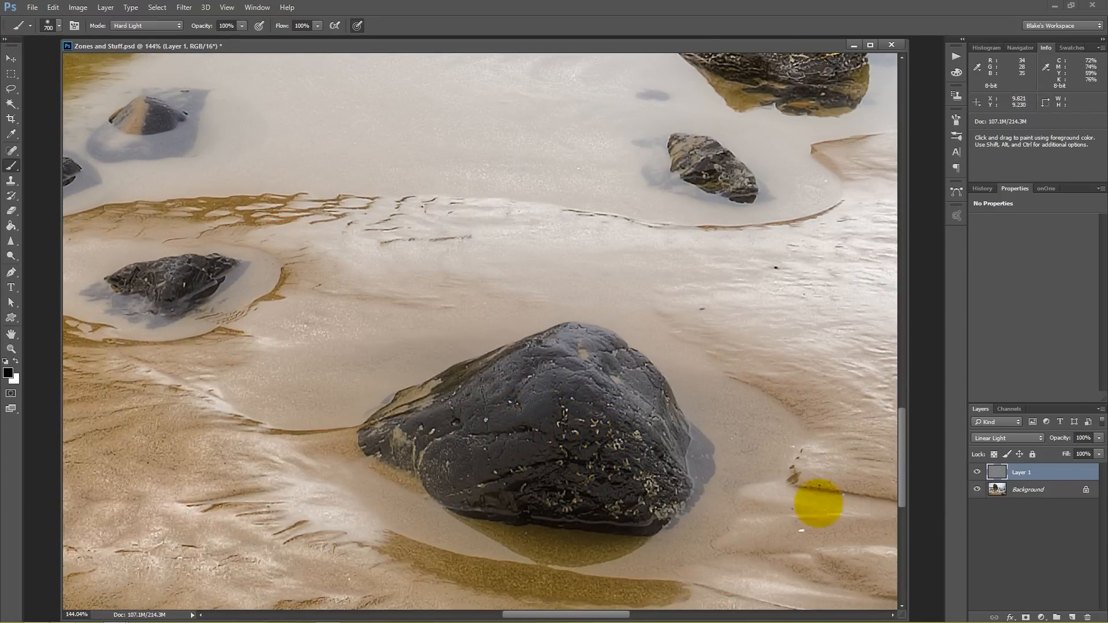
click(976, 472)
click(977, 472)
click(977, 472)
click(977, 472)
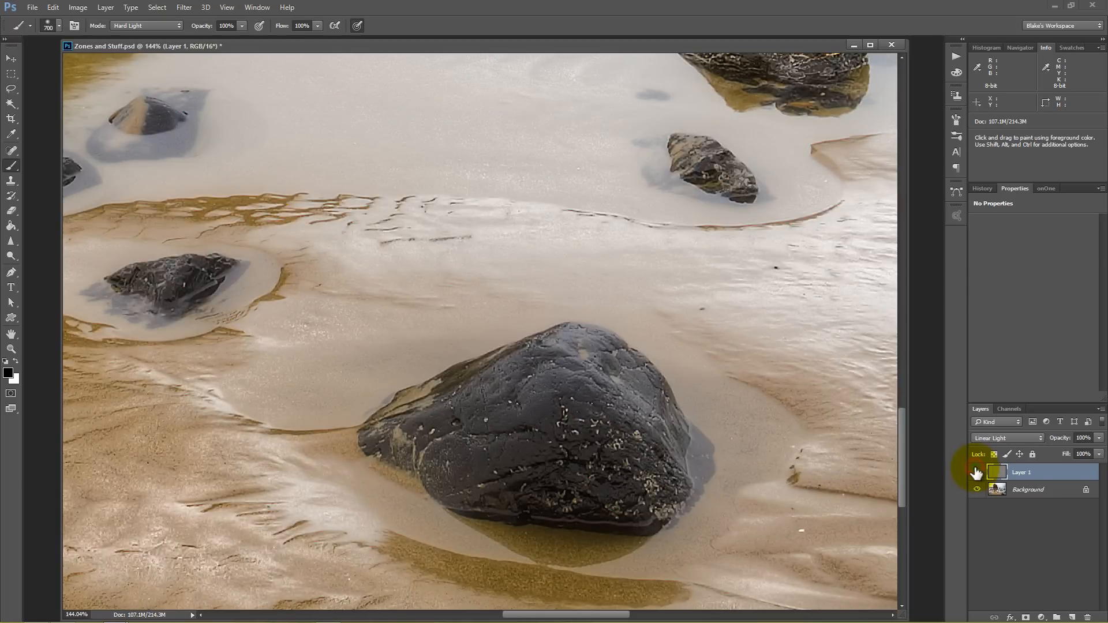
Try Layer 1 at 77% opacity with the whole photo in view, and restore it to 100%.
right_click(530, 359)
click(539, 365)
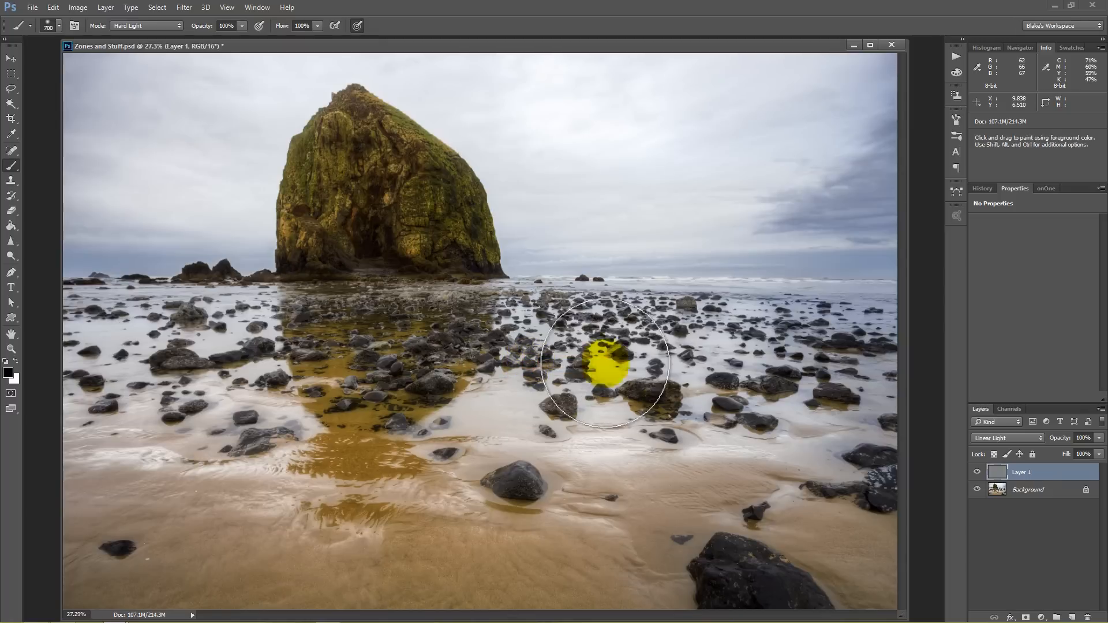
click(1098, 438)
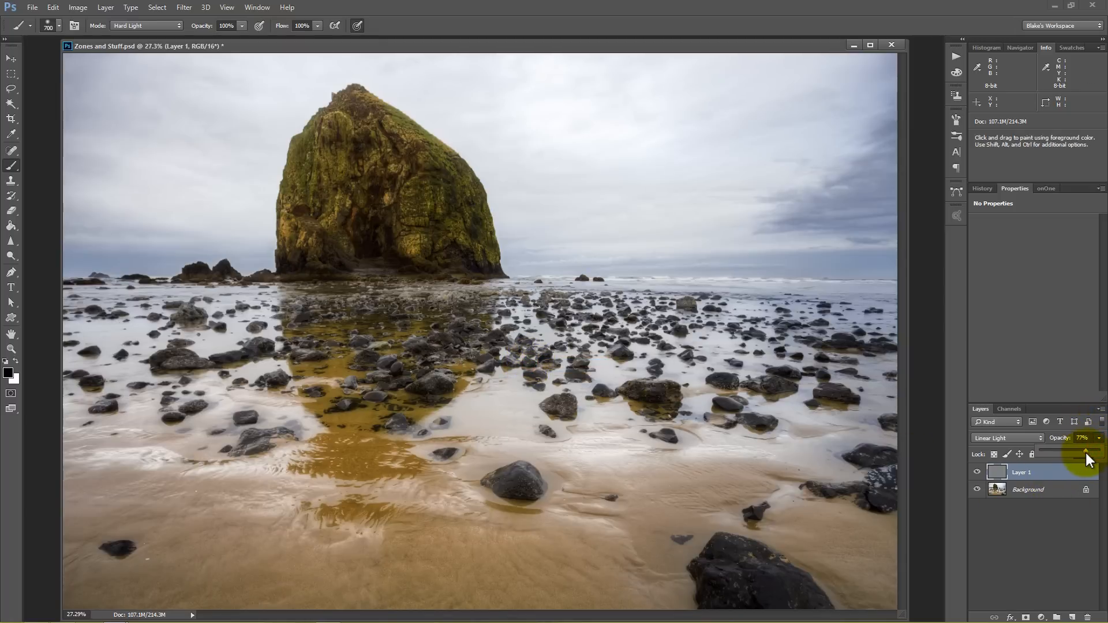
drag(1087, 450, 1100, 456)
Add a Curves adjustment layer above Layer 1 and clip it to Layer 1.
drag(514, 500, 600, 519)
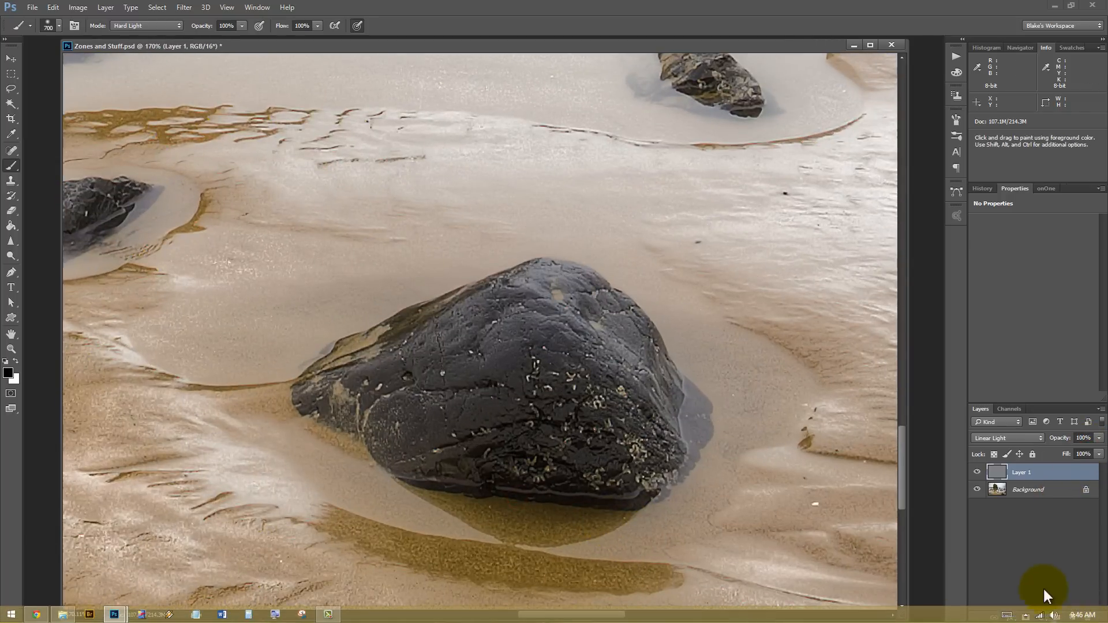
click(1041, 616)
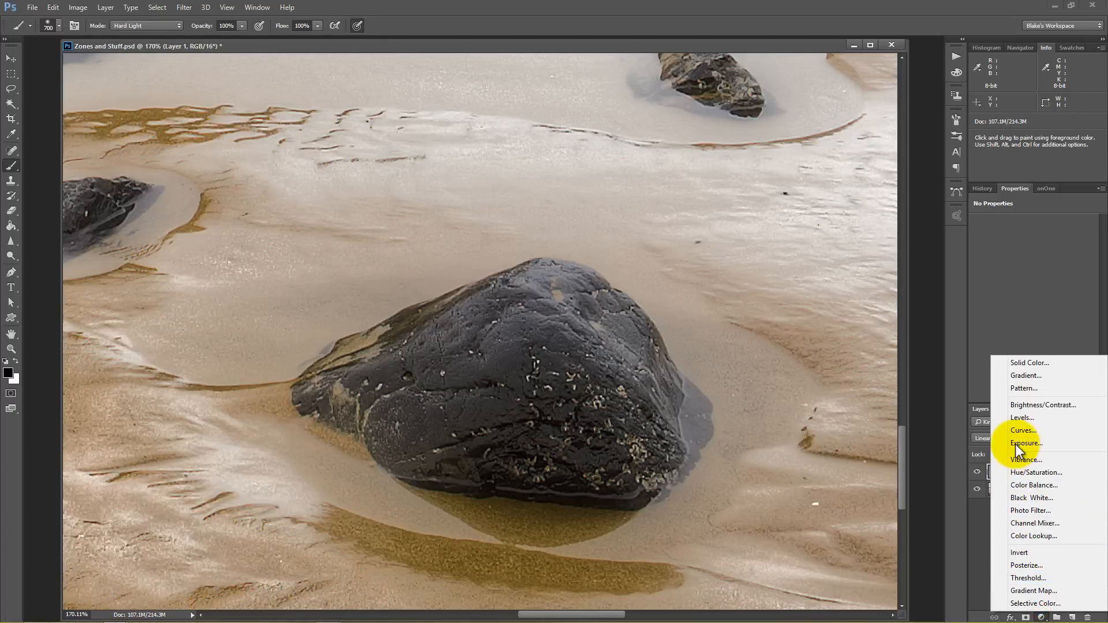
click(1023, 430)
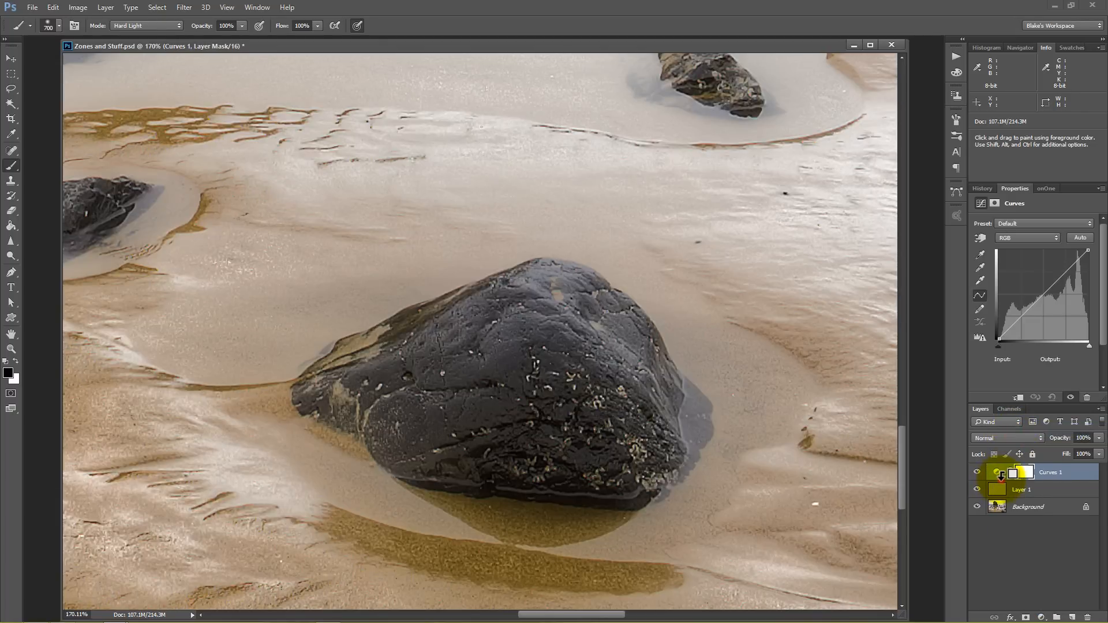
alt+click(1001, 476)
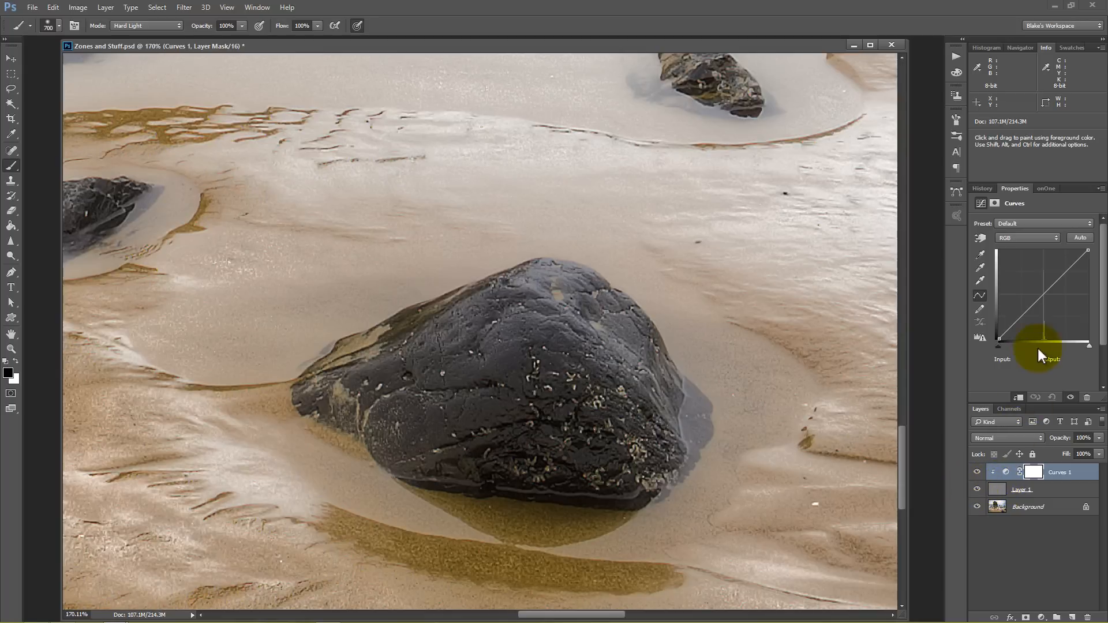
Anchor the curve's midpoint at input 128, output 128, and place a highlight point at 212/176 and a shadow point at 68/63.
click(1043, 294)
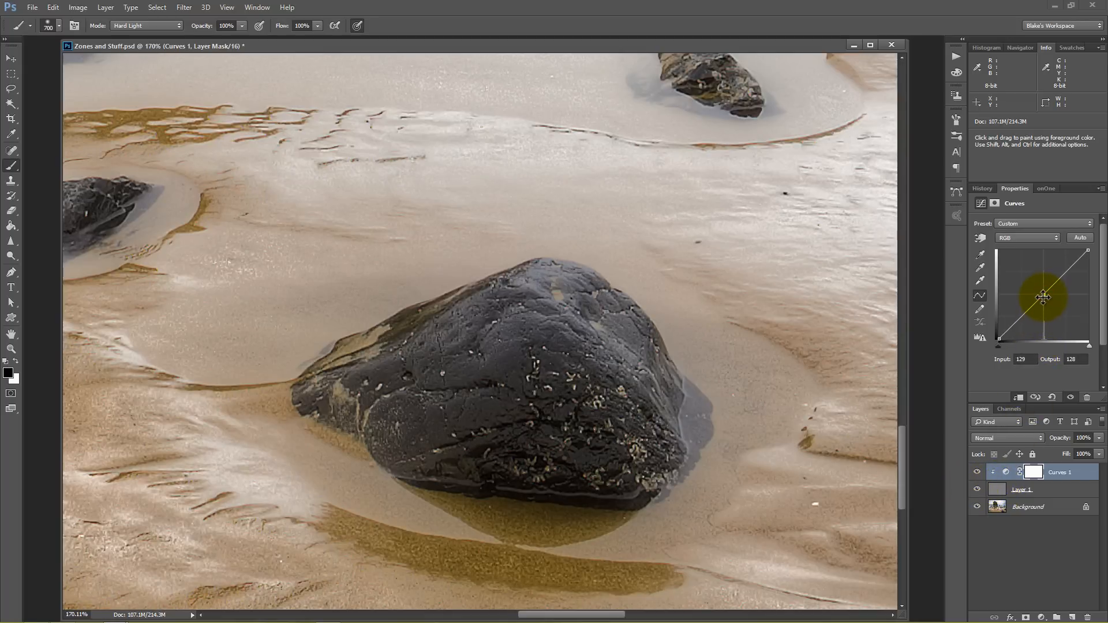
click(1022, 359)
text(128)
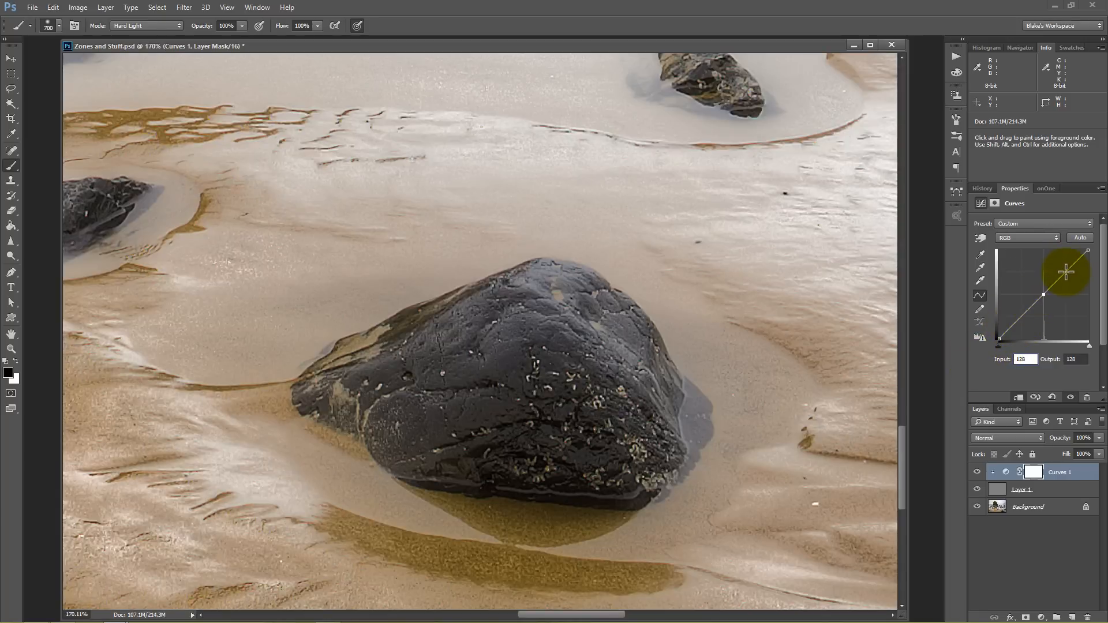
drag(1066, 271, 1071, 278)
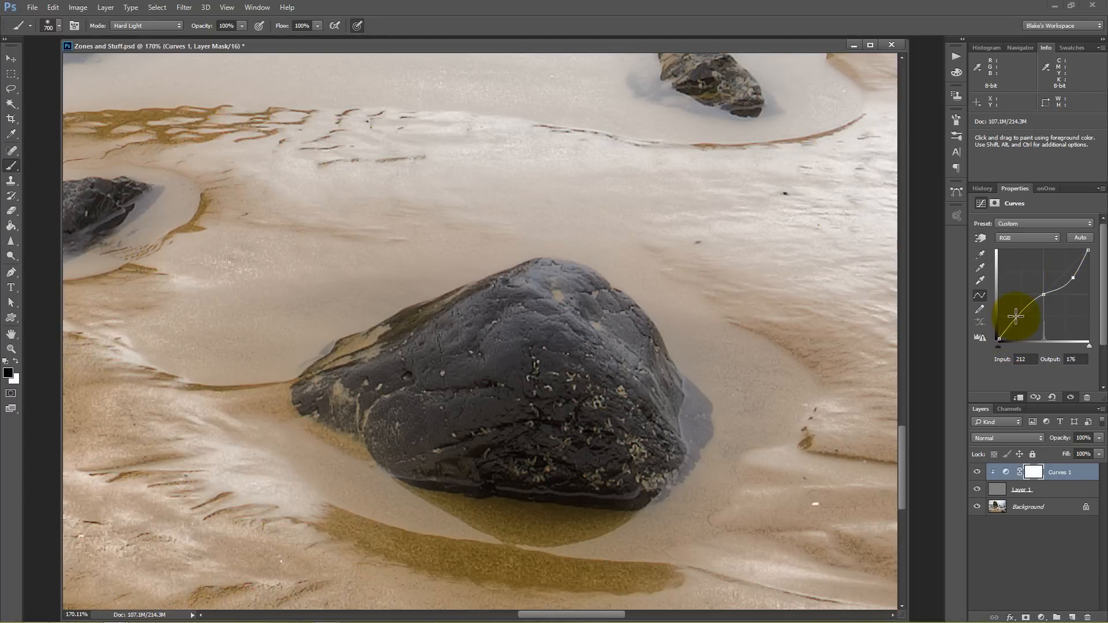
mouse_move(1017, 312)
mouse_down()
mouse_move(1014, 321)
mouse_move(1030, 326)
mouse_move(1005, 299)
mouse_move(1023, 313)
mouse_up()
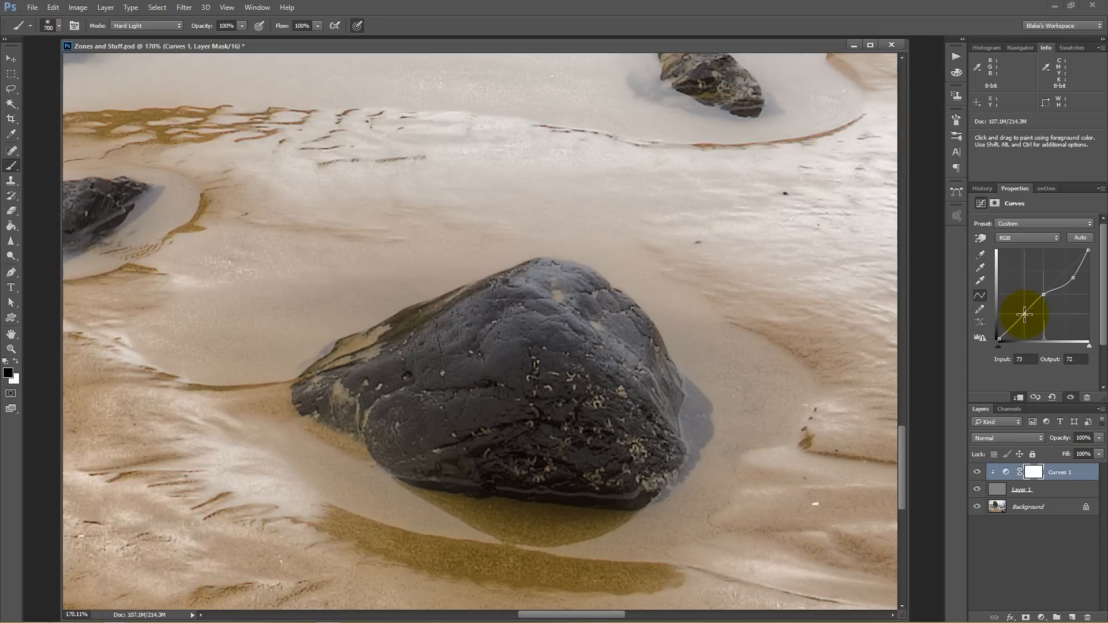
drag(1024, 316, 1022, 316)
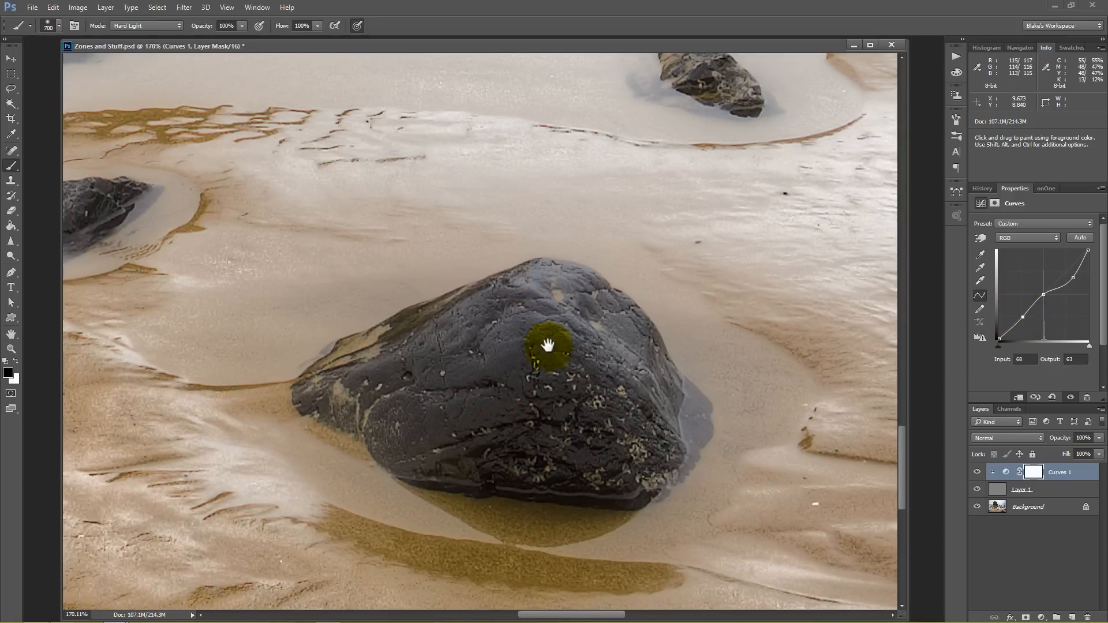
Compare the sea stack up close with and without the Curves-adjusted Layer 1 sharpening.
right_click(556, 364)
click(581, 374)
drag(388, 166, 520, 236)
click(977, 489)
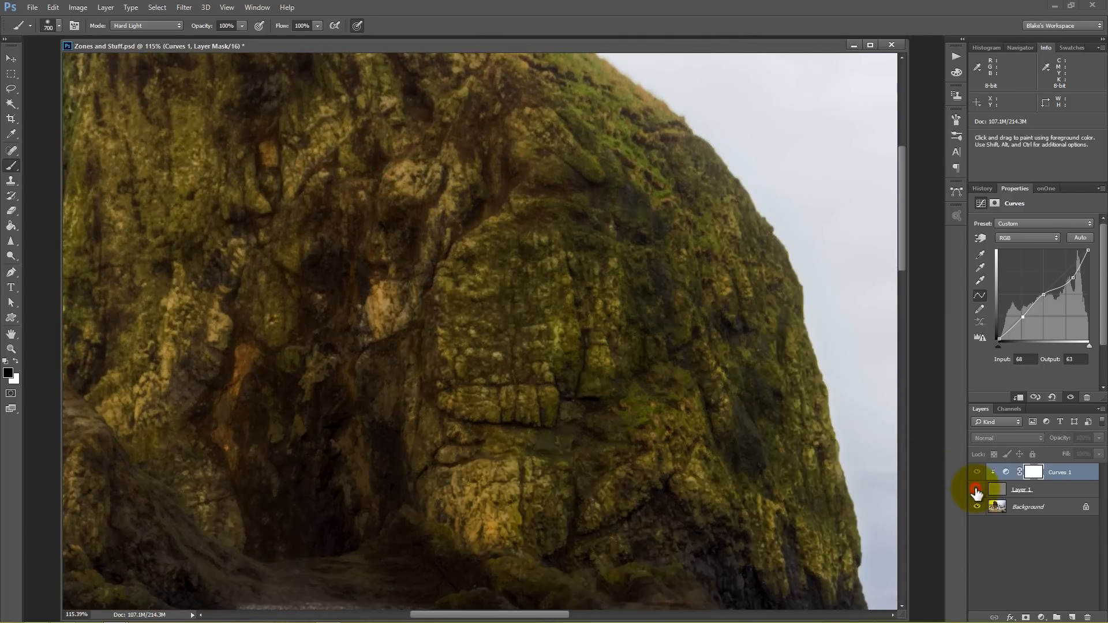
click(977, 490)
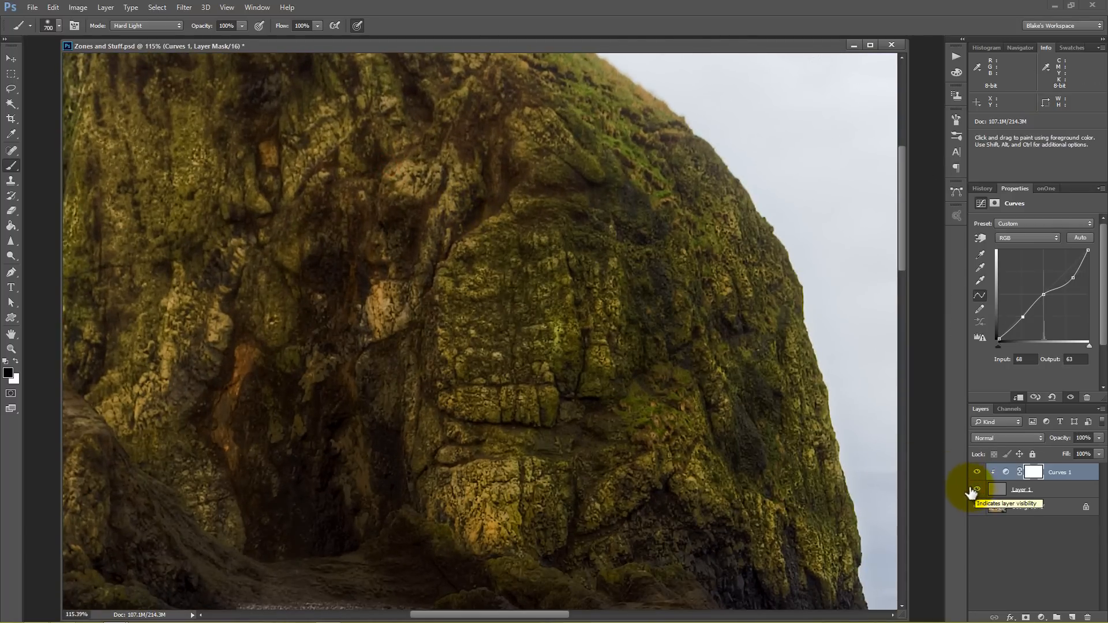
Add a layer mask to the High Pass layer, Layer 1.
right_click(686, 347)
click(703, 353)
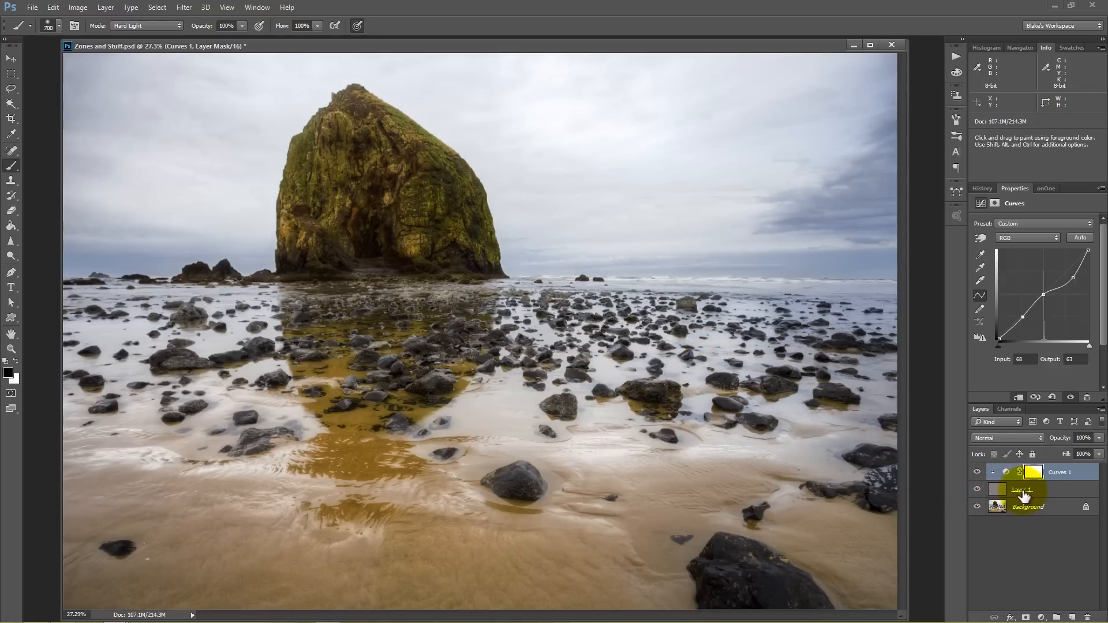
click(1056, 491)
click(1026, 617)
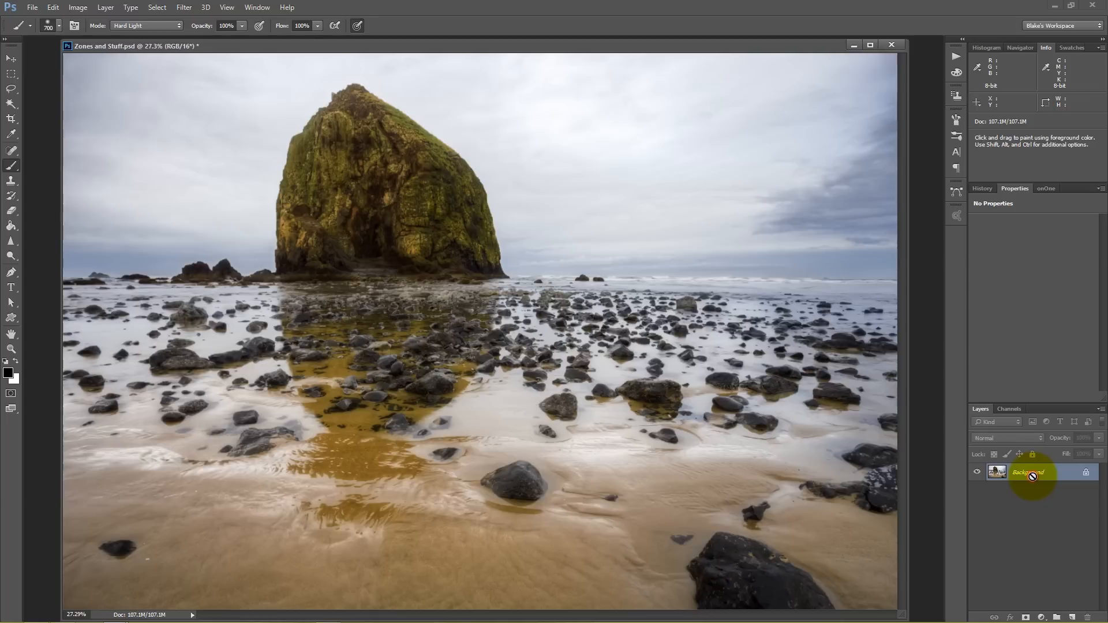
Duplicate the Background layer and open the copy in the Camera Raw filter's Detail sharpening settings.
key(ctrl+j)
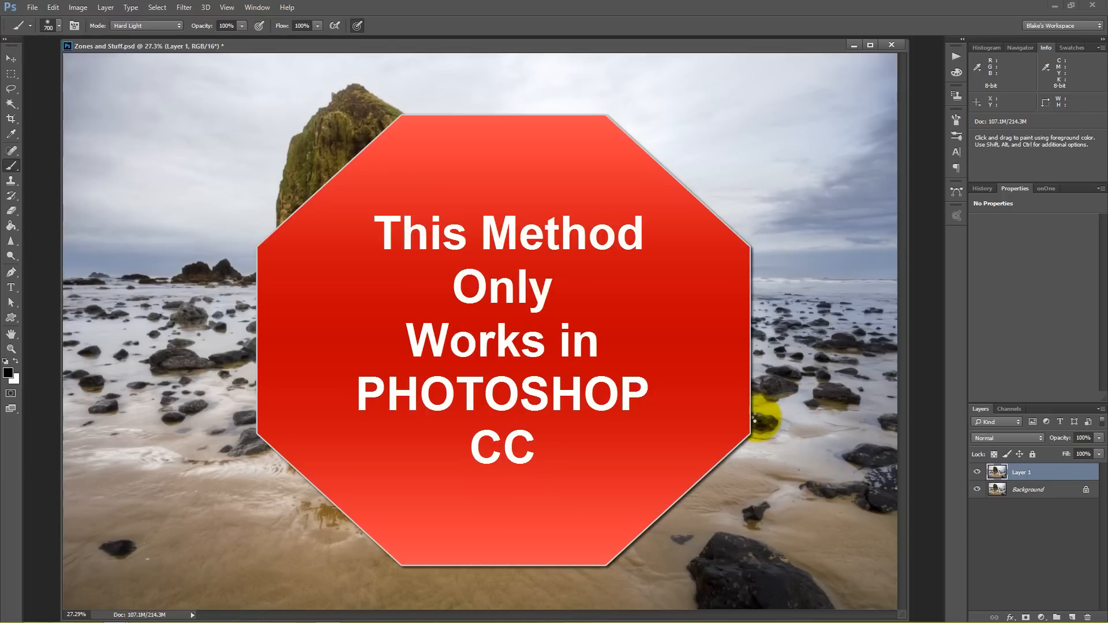
key(ctrl+shift+a)
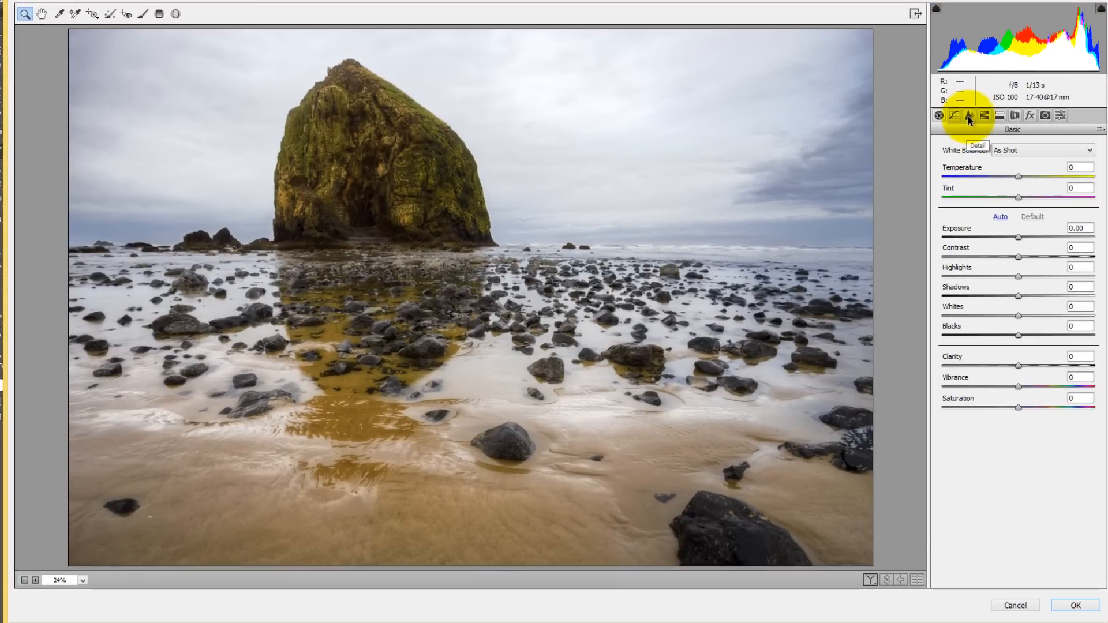
click(969, 117)
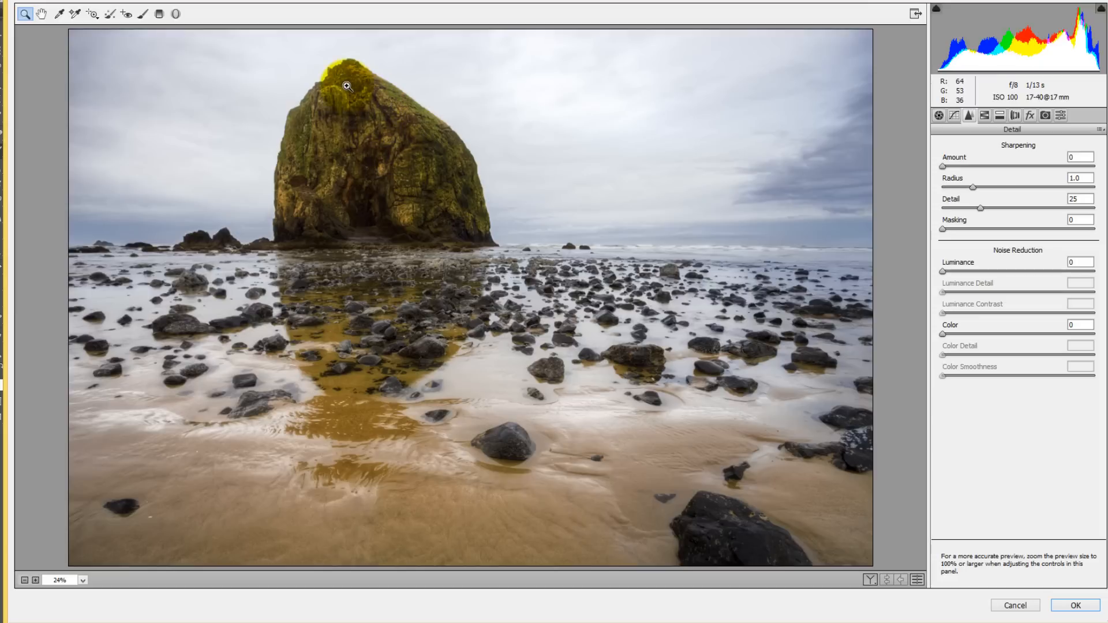
Set the sharpening amount to 150 and try a radius of 1.9 on the sea stack, returning the radius to 1.0.
drag(333, 94, 497, 232)
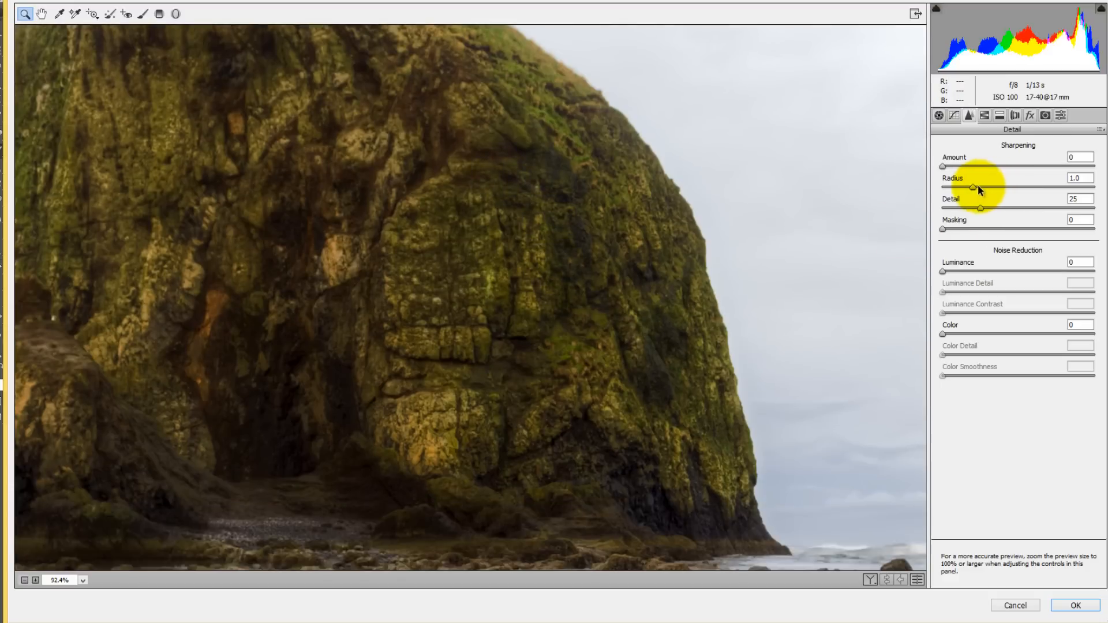
drag(973, 187, 1030, 189)
drag(943, 166, 1095, 166)
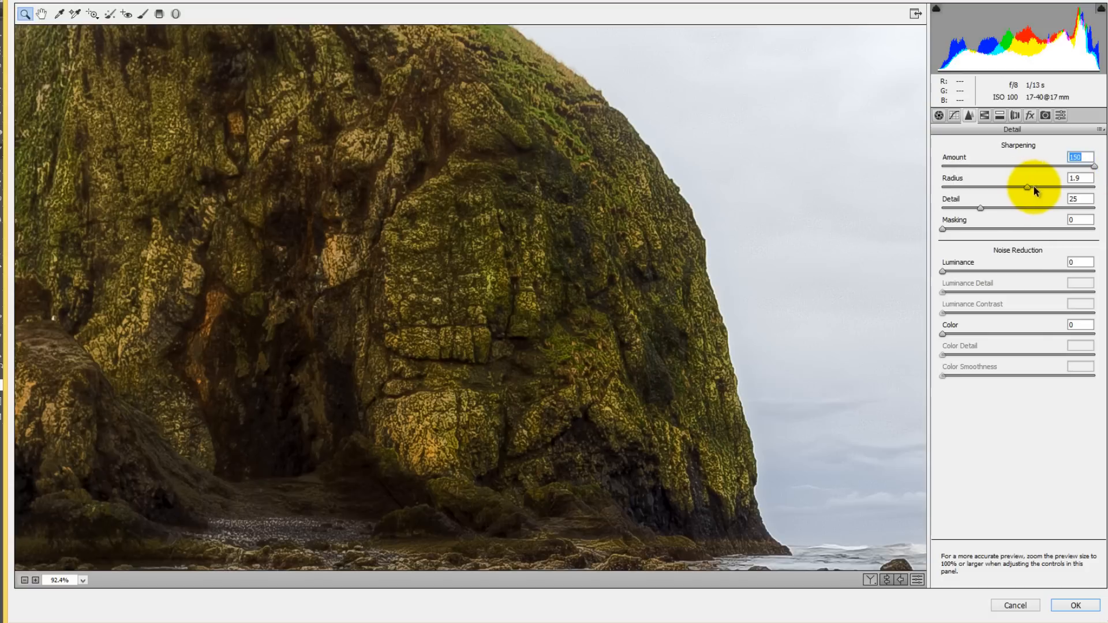
drag(1031, 187, 974, 194)
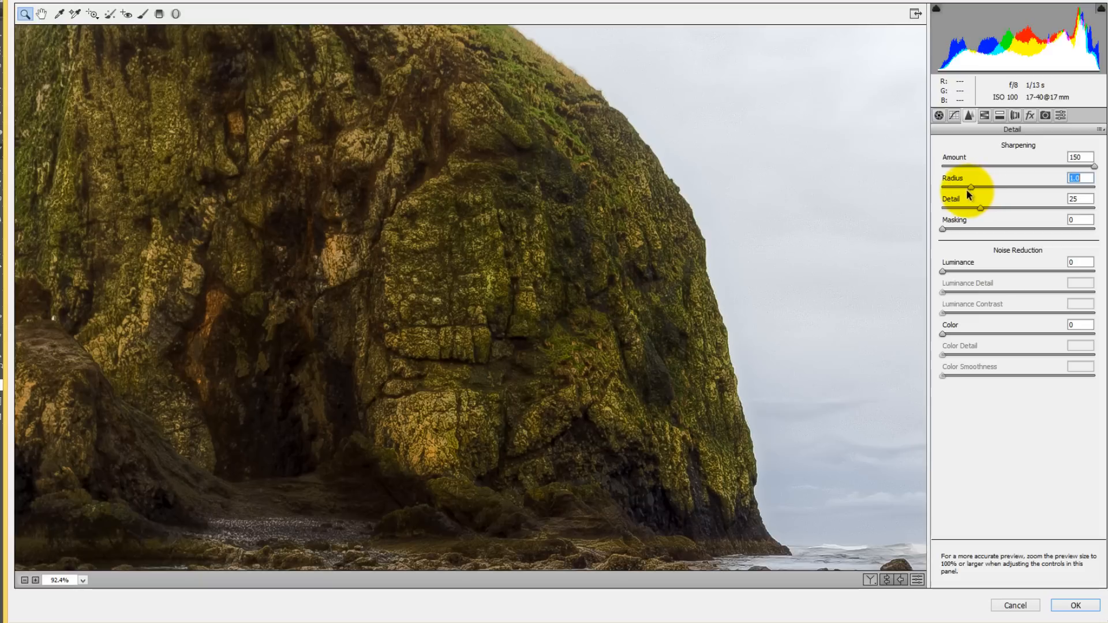
Try a smaller sharpening radius of 0.6 on the sea stack's upper slope, and set it back to 1.0.
drag(502, 125, 649, 260)
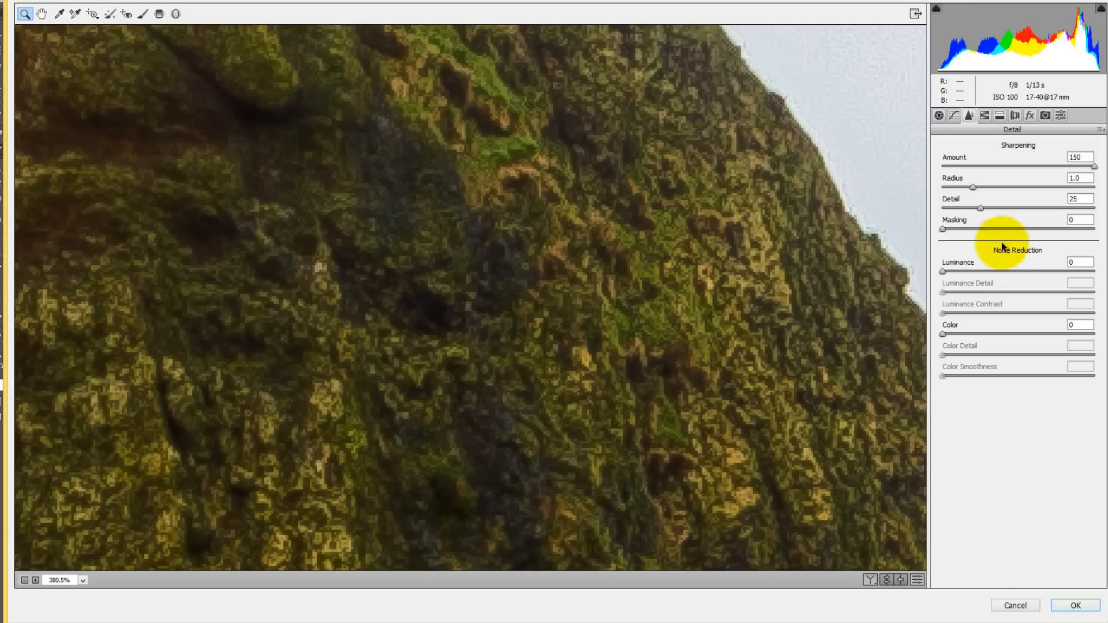
drag(972, 186, 950, 209)
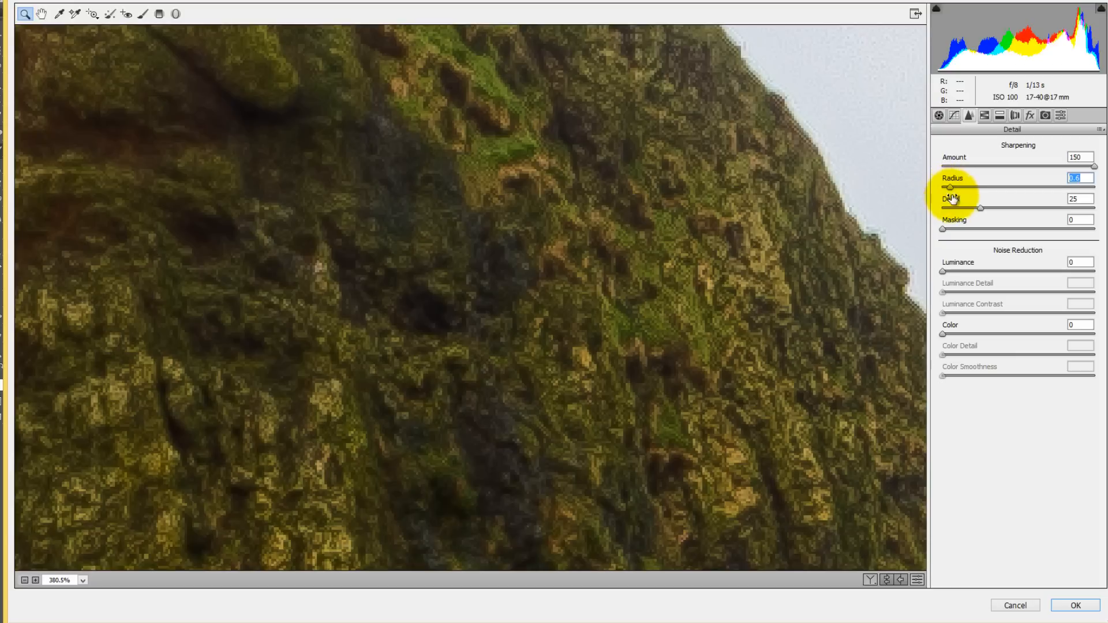
click(951, 187)
mouse_move(961, 185)
mouse_down()
mouse_move(1088, 183)
mouse_move(964, 186)
mouse_up()
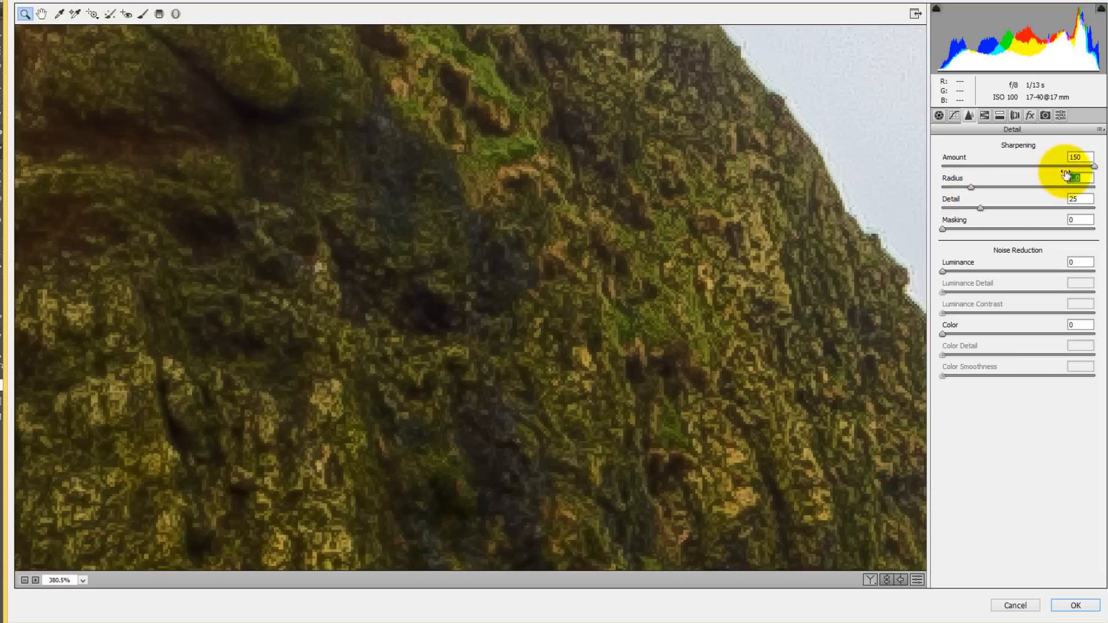
Set the sharpening detail to 10 and the sharpening amount to 112.
drag(981, 208, 962, 222)
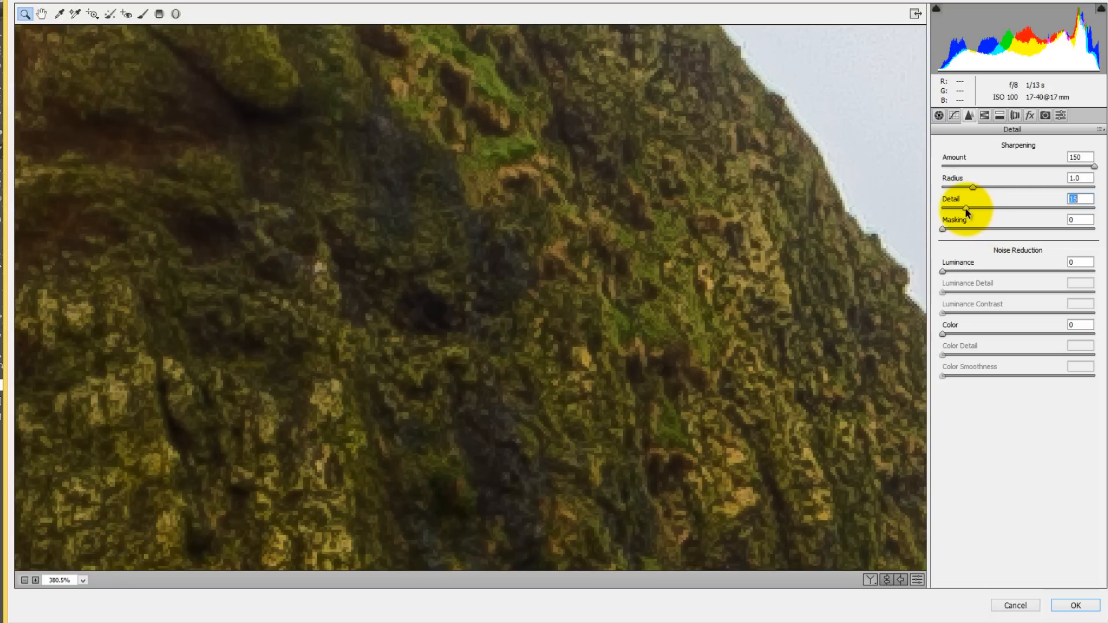
drag(965, 208, 960, 210)
drag(1092, 167, 1054, 163)
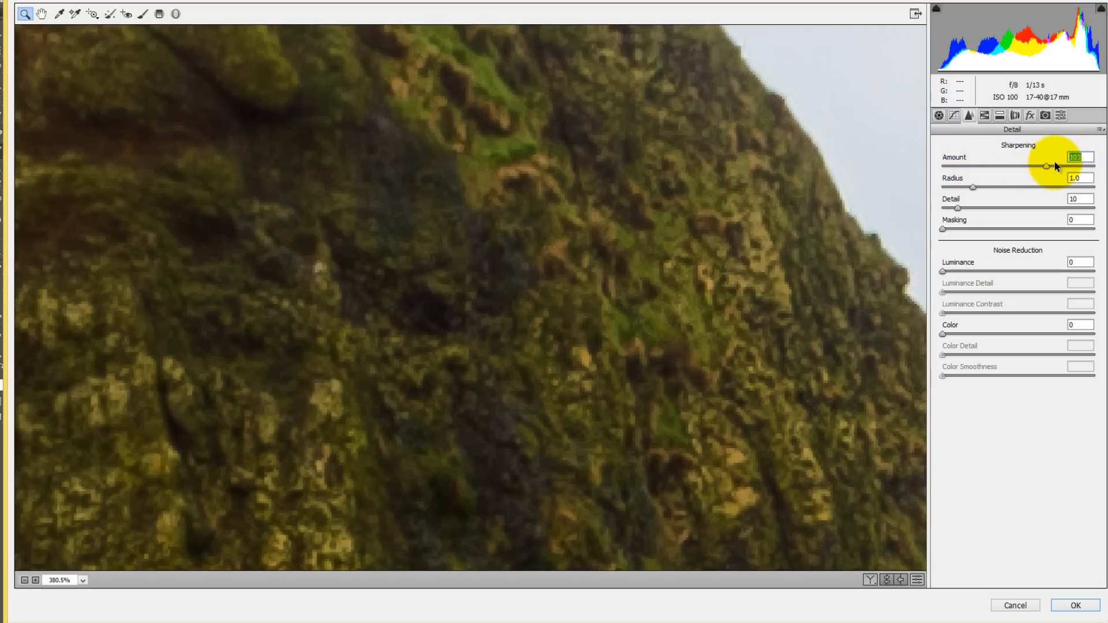
Set the sharpening masking to 50 while previewing the black-and-white mask over the whole photo.
right_click(396, 296)
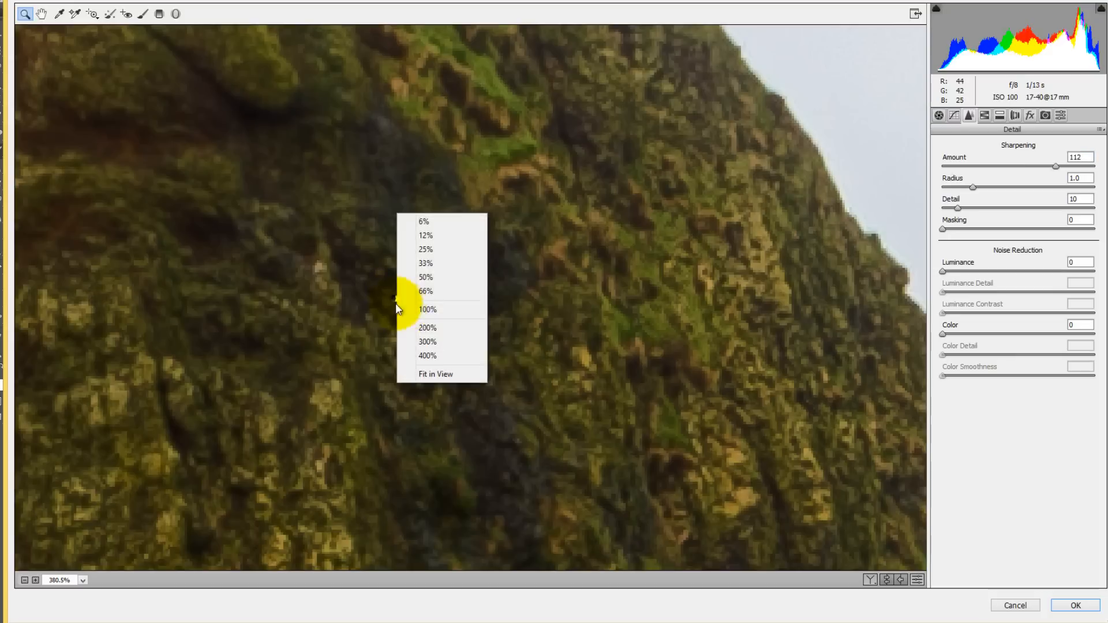
click(439, 372)
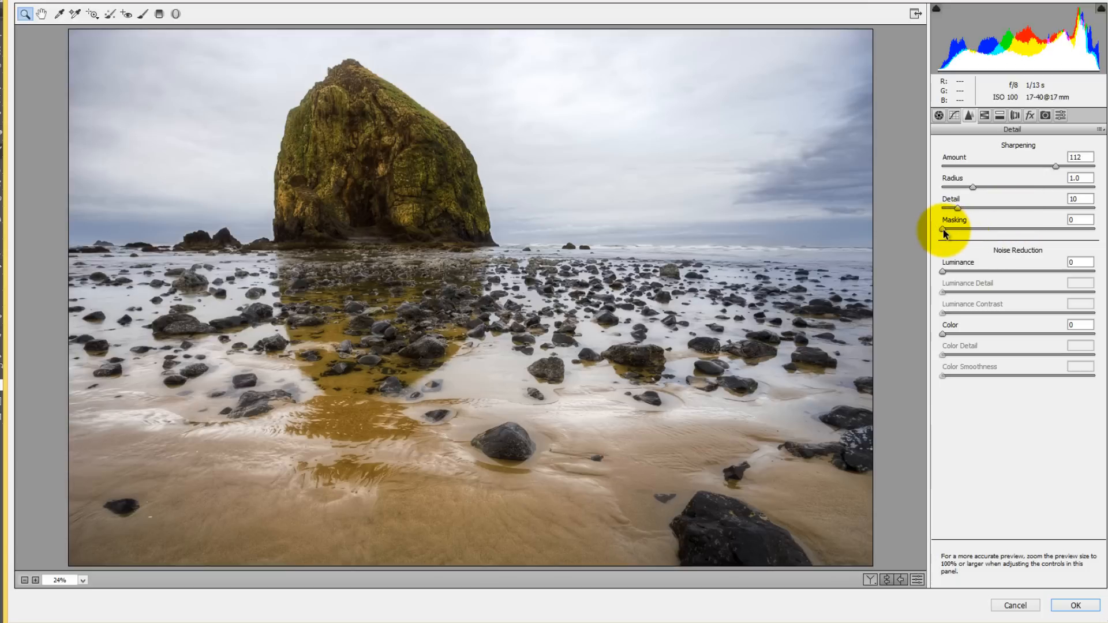
drag(944, 230, 920, 235)
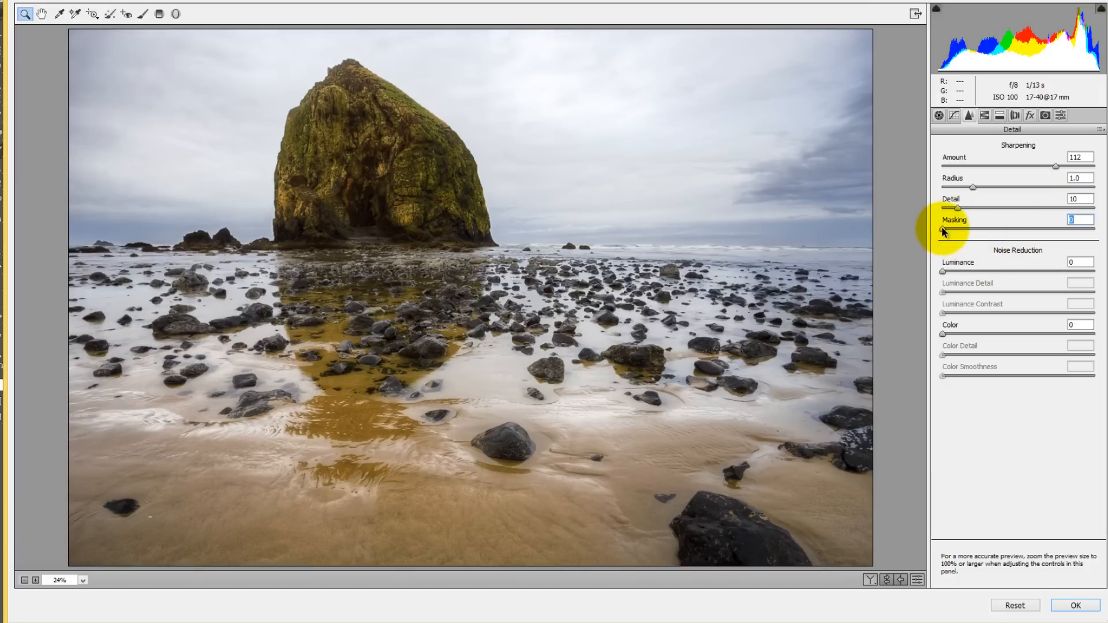
alt+click(943, 229)
drag(943, 229, 991, 233)
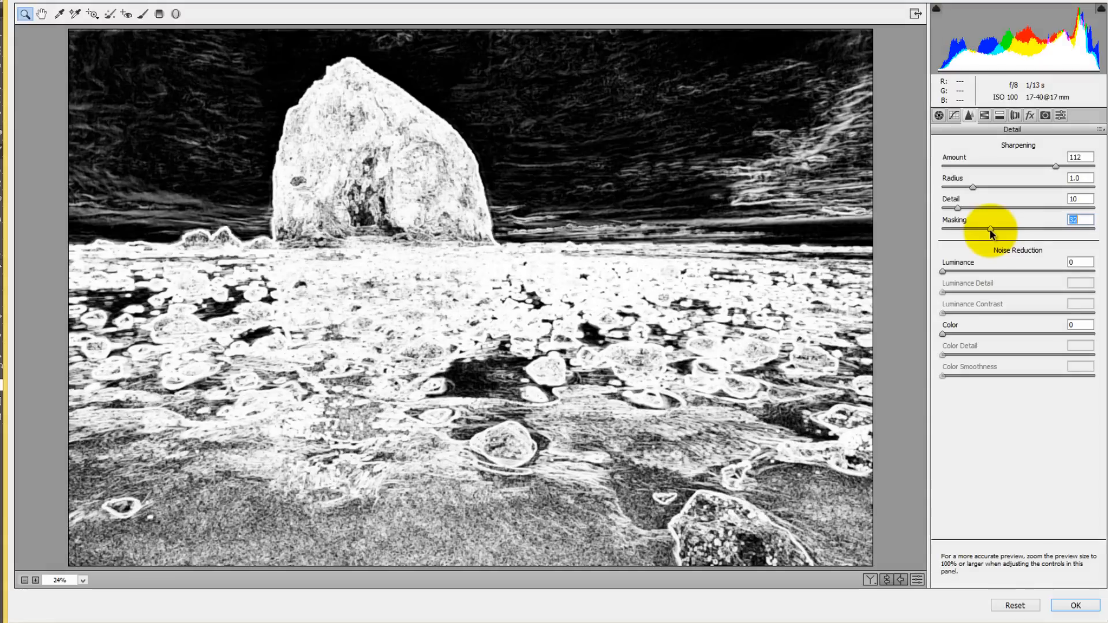
drag(990, 231, 1019, 243)
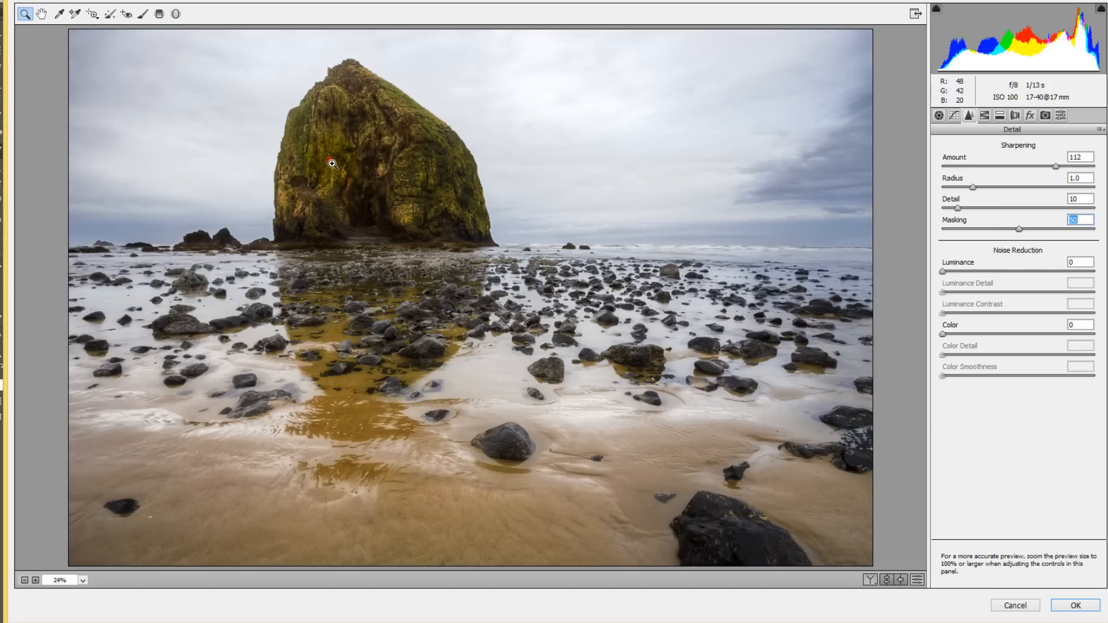
Check the sharpening at the base of the sea stack and fine-tune the masking to 49.
drag(329, 160, 404, 252)
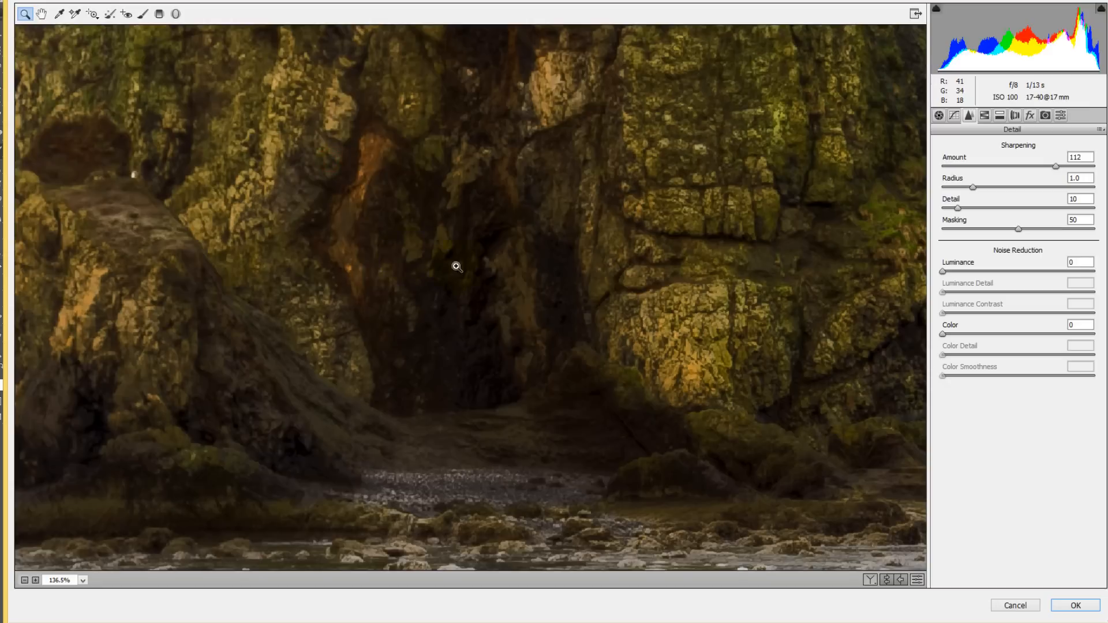
click(1019, 229)
mouse_move(1019, 229)
mouse_down()
mouse_move(942, 231)
mouse_move(1049, 231)
mouse_move(985, 235)
mouse_move(1014, 235)
mouse_up()
mouse_move(1016, 234)
mouse_down()
mouse_move(970, 238)
mouse_move(1016, 244)
mouse_up()
right_click(617, 167)
click(656, 326)
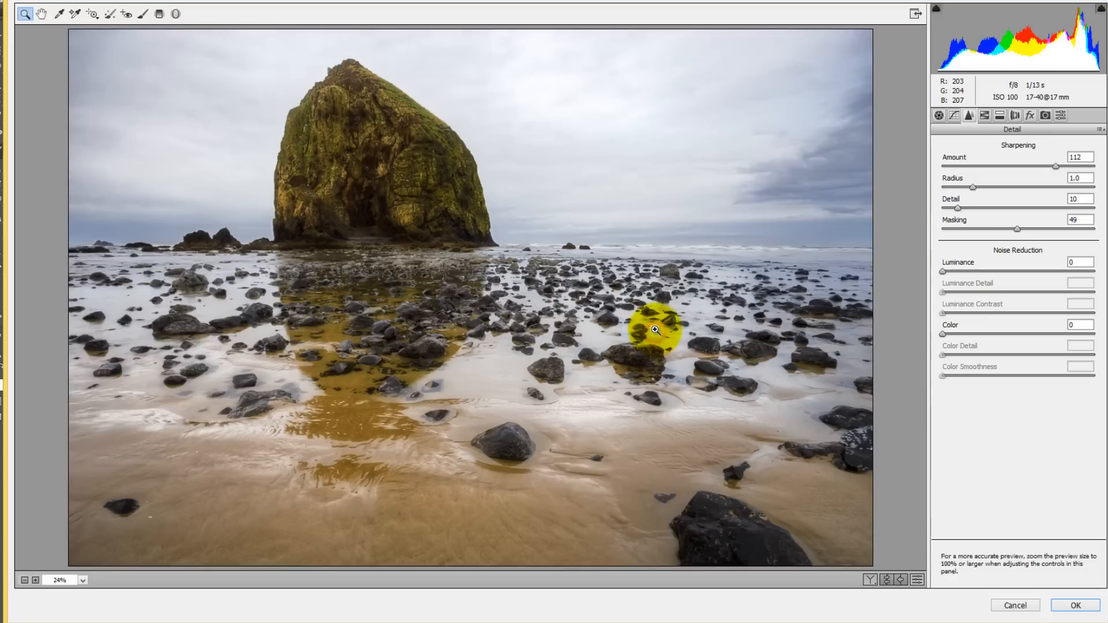
Readjust the sharpening masking with the mask preview shown, and apply the Camera Raw filter to the layer.
alt+click(1017, 229)
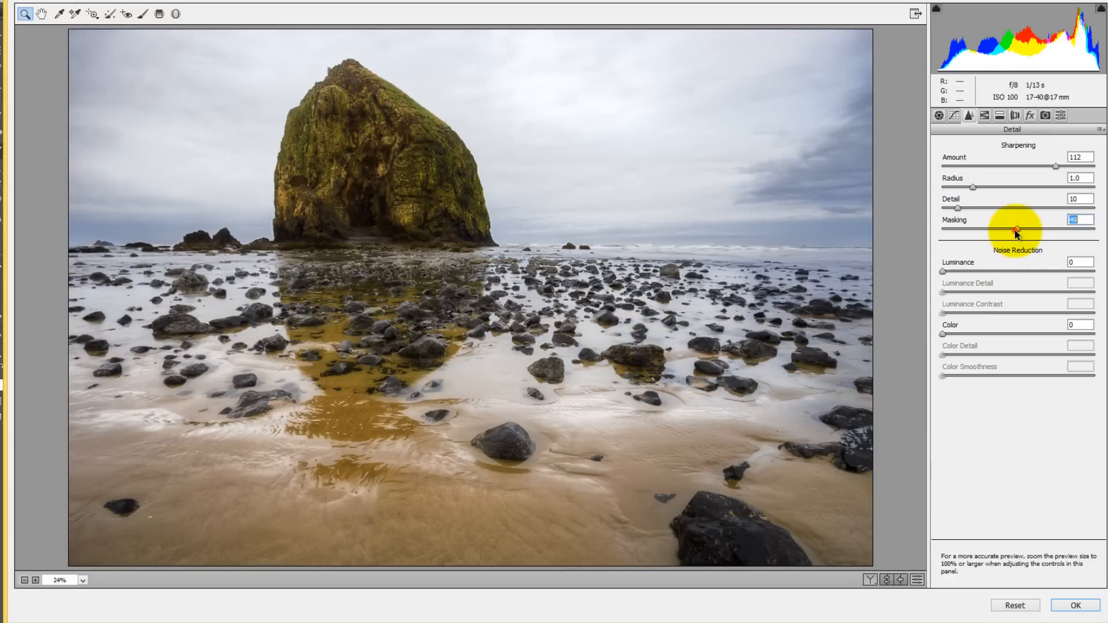
mouse_move(1016, 231)
mouse_down()
mouse_move(1039, 232)
mouse_move(1023, 234)
mouse_up()
mouse_move(1017, 237)
mouse_down()
mouse_move(996, 234)
mouse_move(1017, 234)
mouse_up()
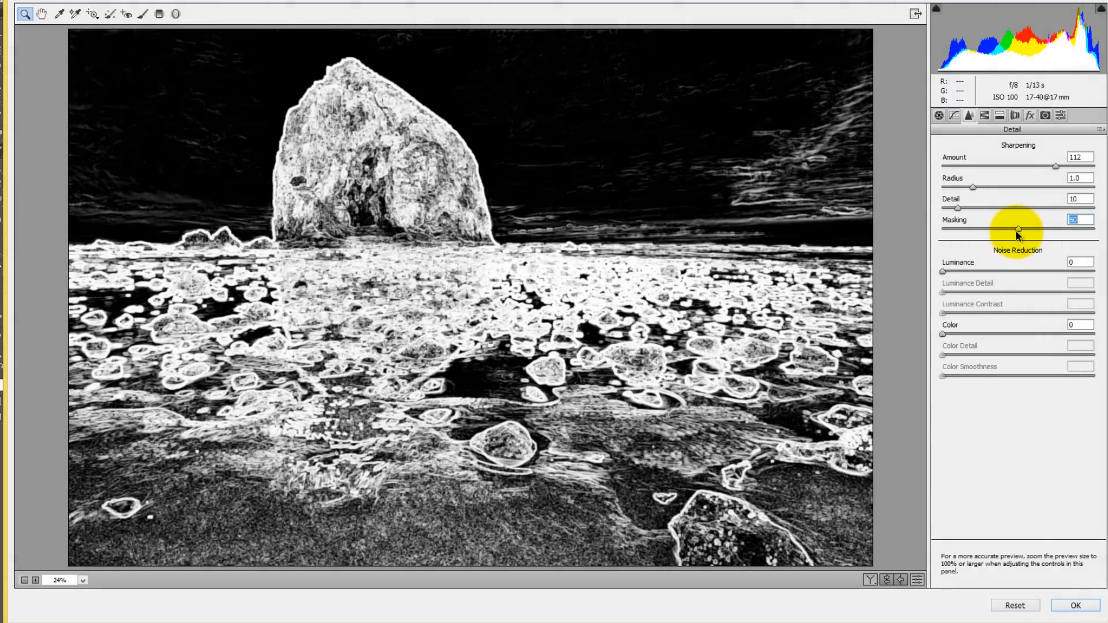
drag(1015, 231, 990, 234)
click(1075, 605)
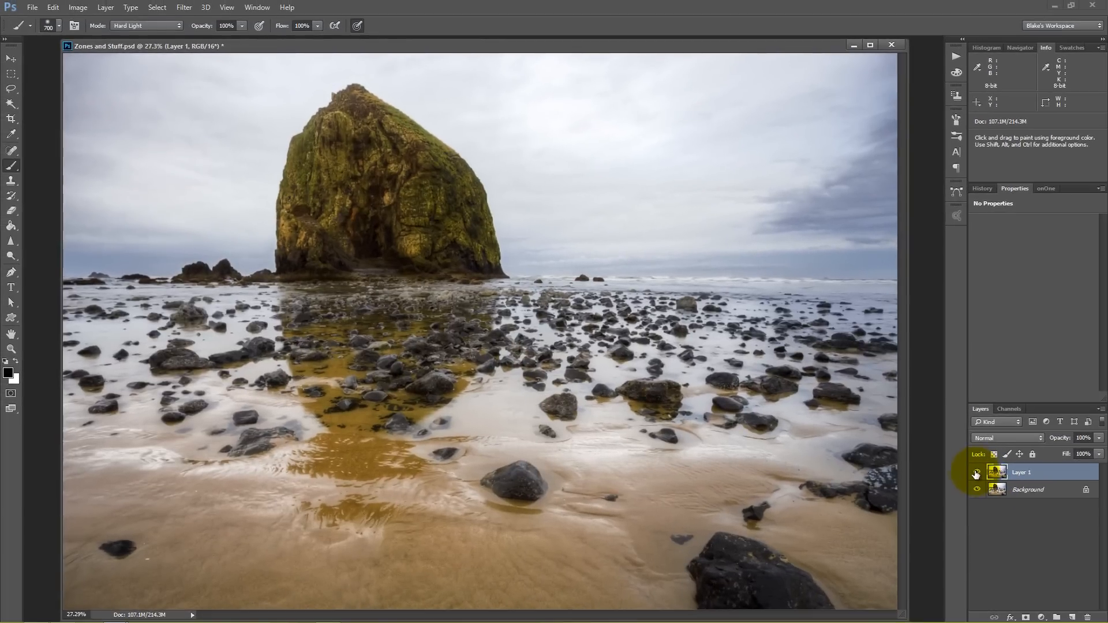
Compare the sea stack with and without the Camera Raw sharpening by toggling the visibility of Layer 1.
drag(329, 167, 426, 209)
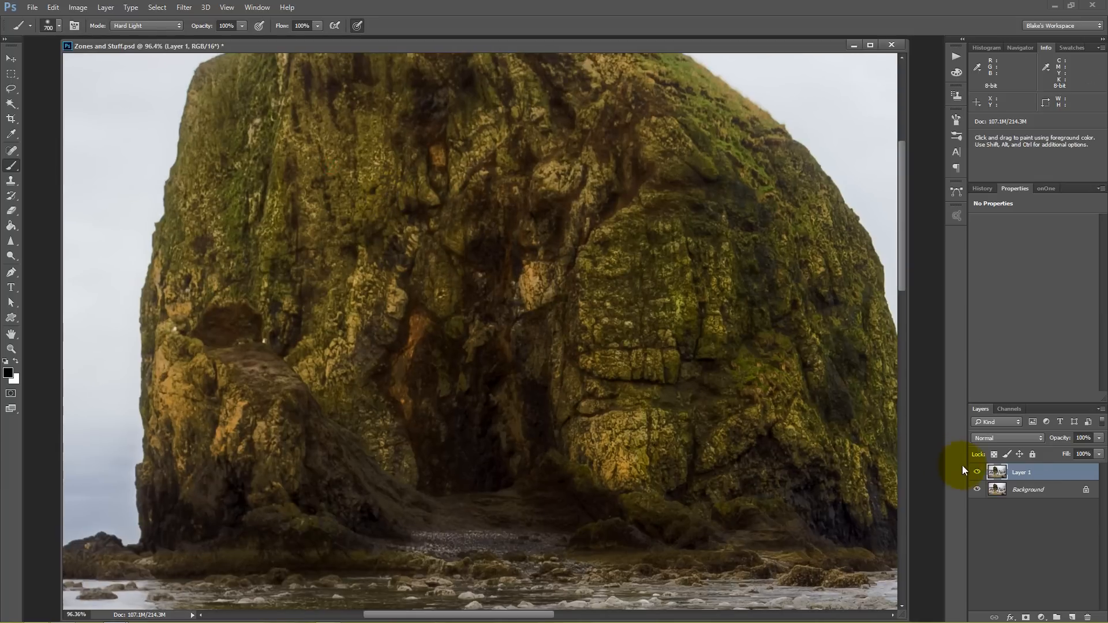
click(977, 472)
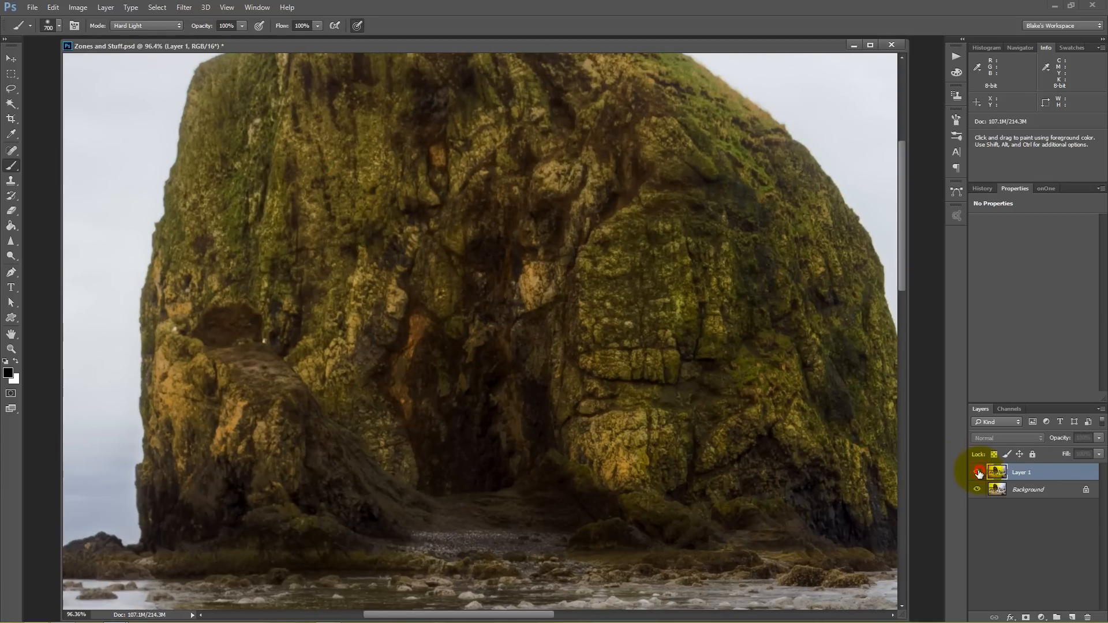
key(ctrl+0)
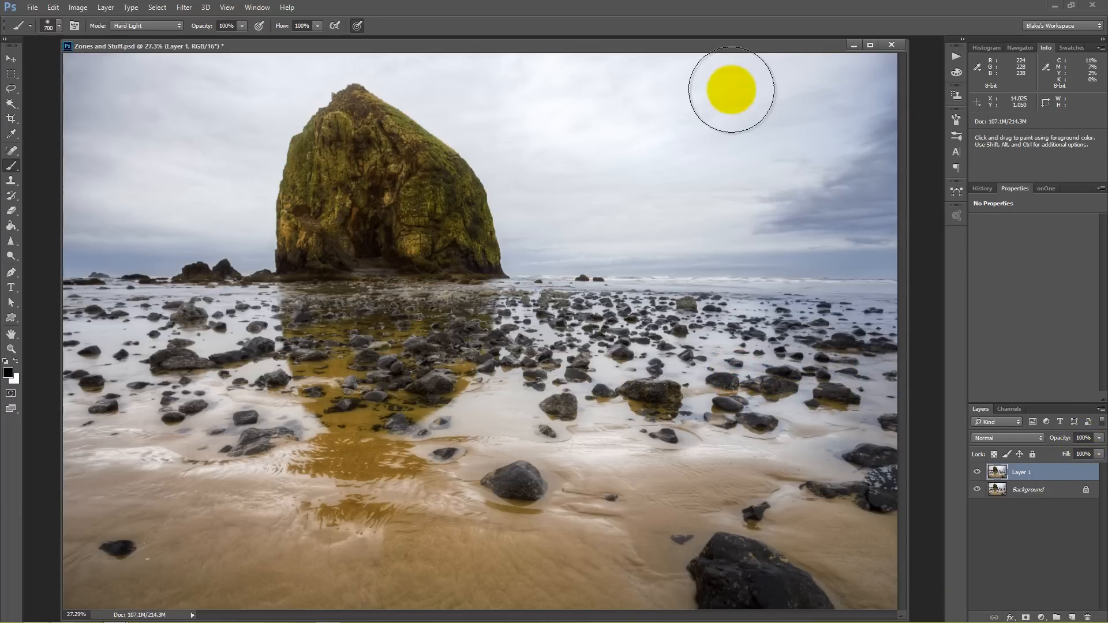
drag(713, 46, 708, 43)
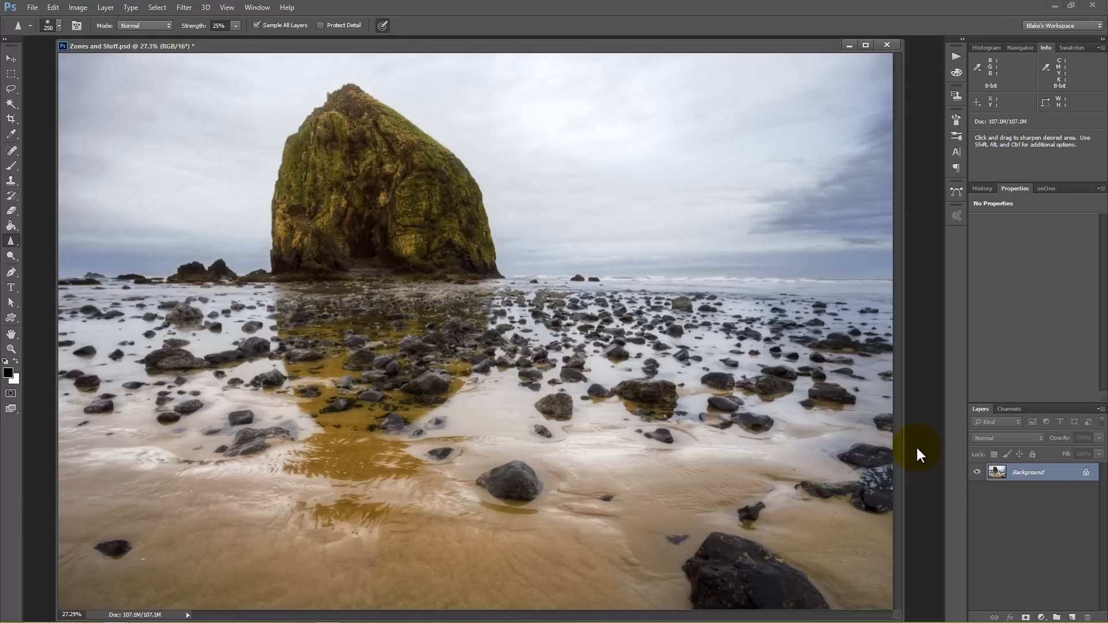
Add a blank layer, sharpen the sea stack's left side with the Sharpen tool at 25% strength sampling all layers, and view the strokes alone.
key(ctrl+space)
drag(359, 171, 486, 312)
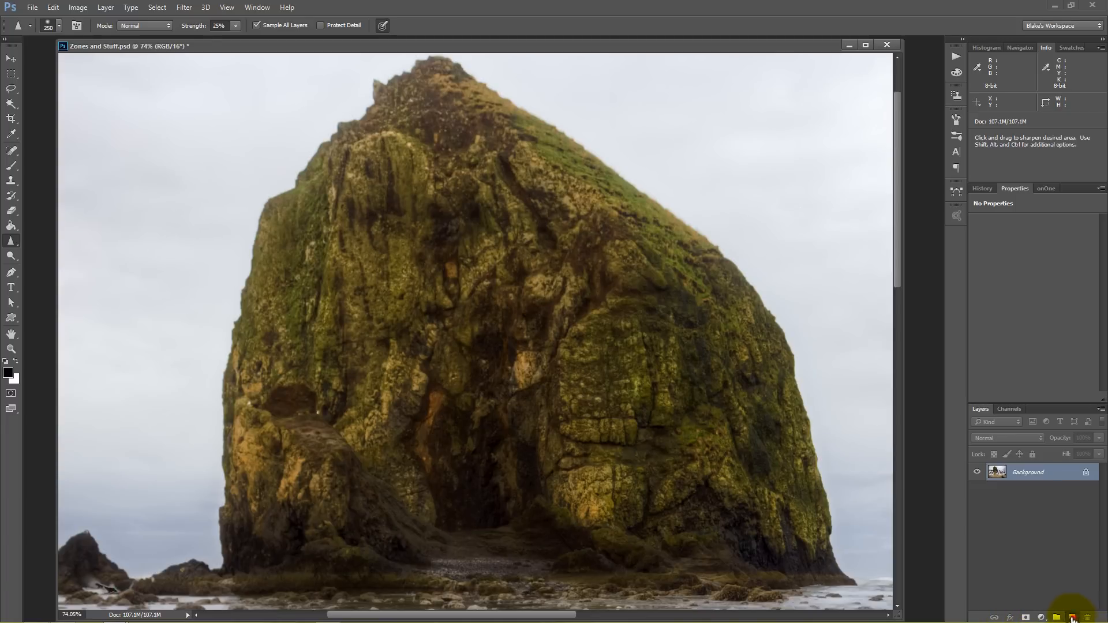
click(1072, 618)
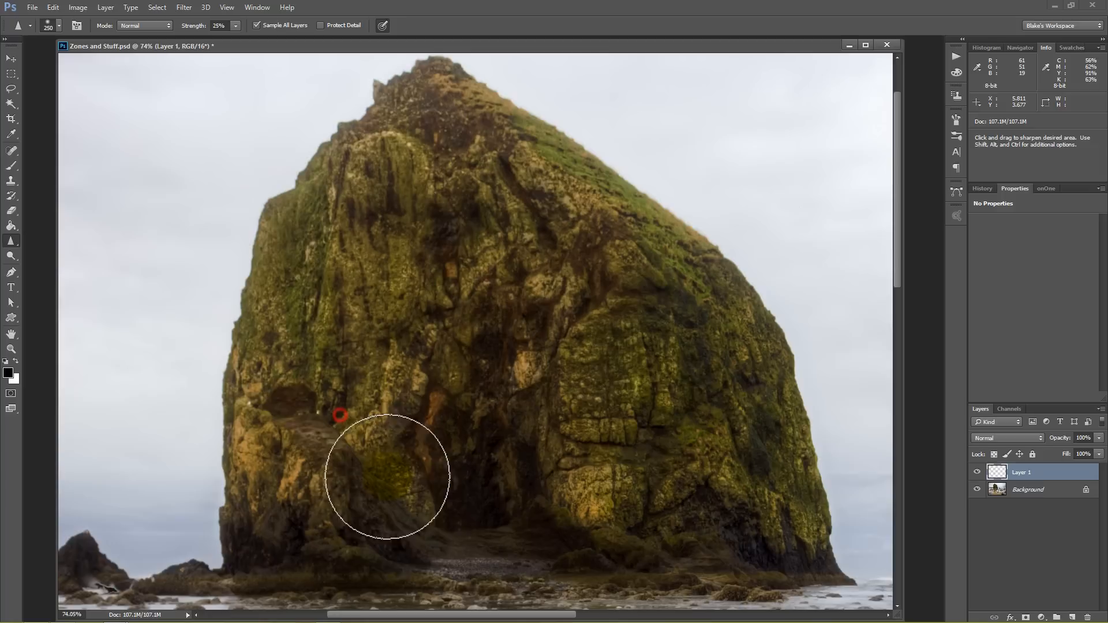
mouse_move(387, 477)
mouse_down()
mouse_move(404, 496)
mouse_move(351, 520)
mouse_move(315, 449)
mouse_move(296, 442)
mouse_move(282, 536)
mouse_move(262, 500)
mouse_move(284, 377)
mouse_move(261, 370)
mouse_move(255, 443)
mouse_move(299, 419)
mouse_move(355, 410)
mouse_move(390, 427)
mouse_move(400, 392)
mouse_move(396, 443)
mouse_move(359, 394)
mouse_move(329, 445)
mouse_move(371, 411)
mouse_move(345, 330)
mouse_move(264, 358)
mouse_move(295, 278)
mouse_move(329, 287)
mouse_move(350, 248)
mouse_move(384, 241)
mouse_move(374, 230)
mouse_move(386, 318)
mouse_move(436, 264)
mouse_move(842, 430)
mouse_up()
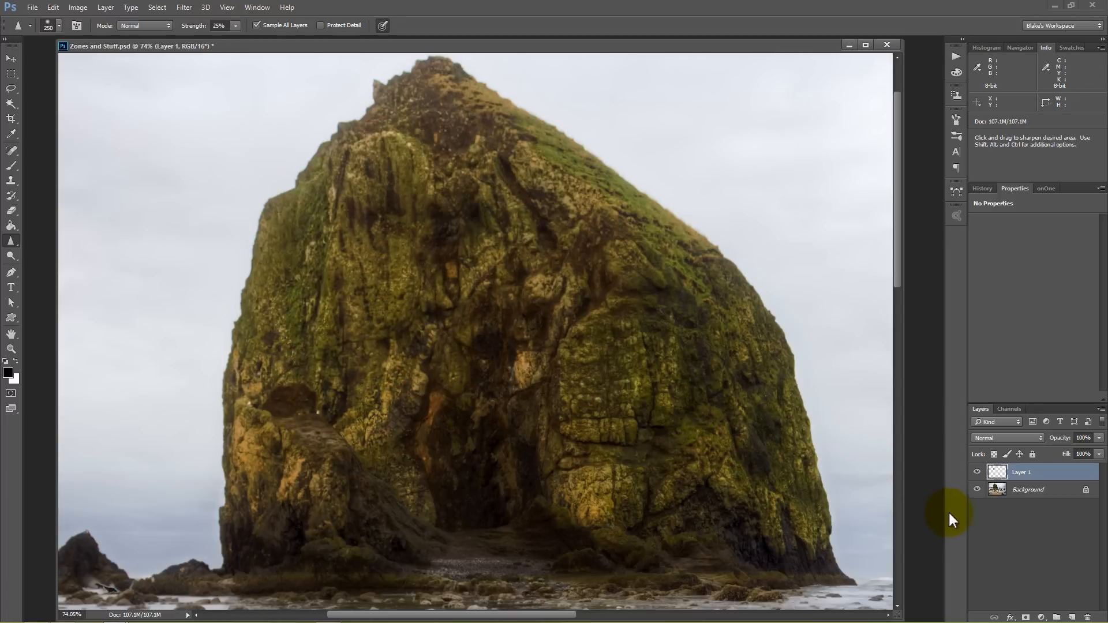
alt+click(976, 472)
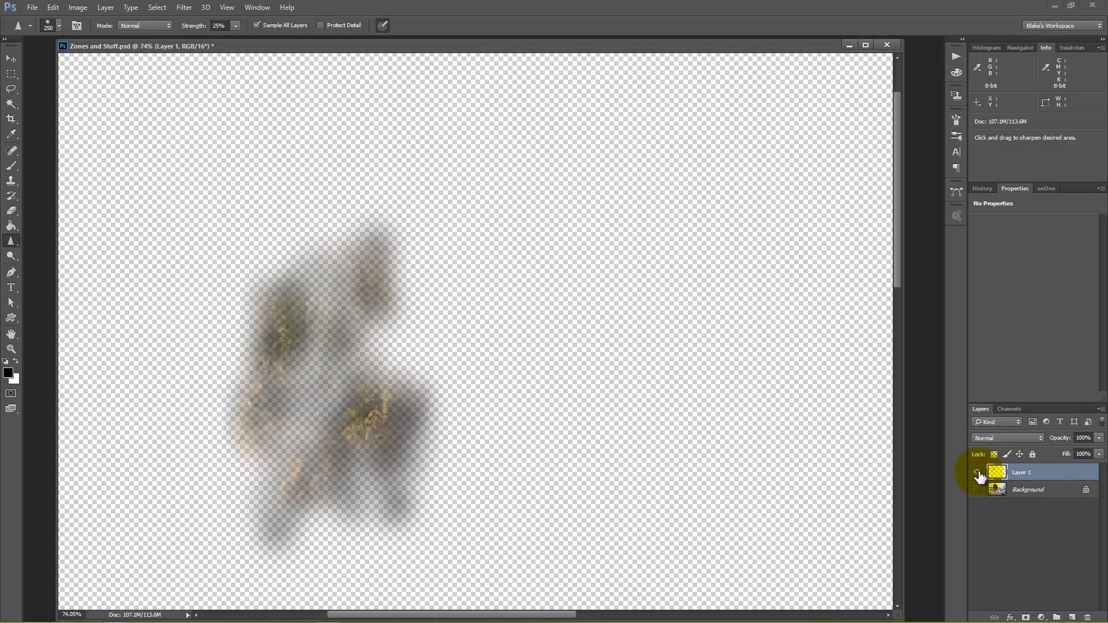
alt+click(977, 472)
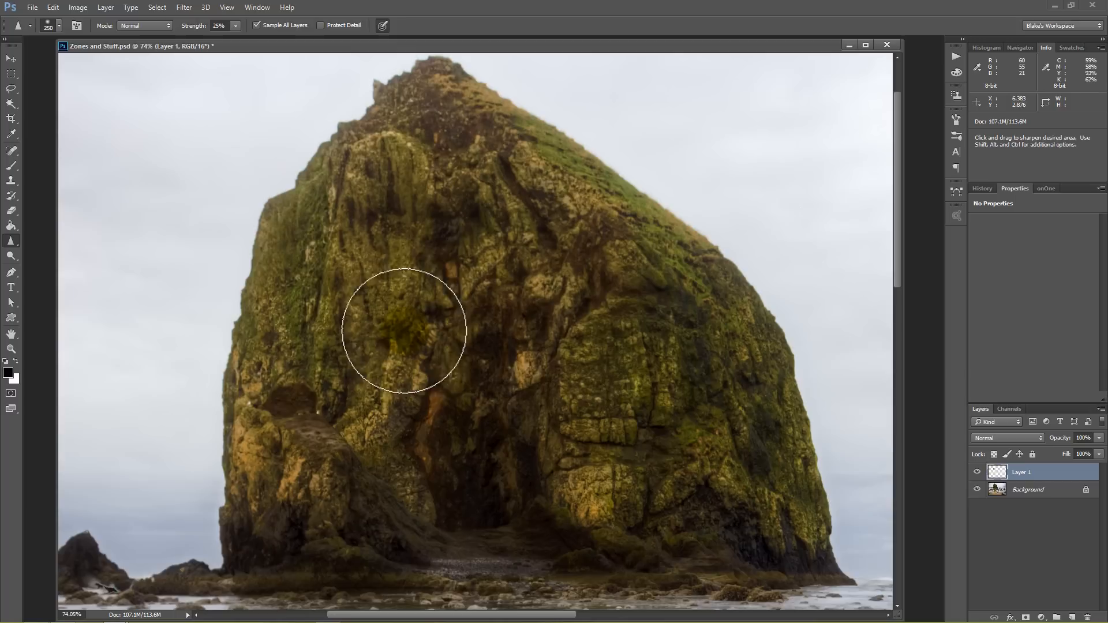
Extend the Sharpen tool strokes from the sea stack's upper left to its centre and check the layer on its own.
click(409, 317)
mouse_move(342, 222)
mouse_down()
mouse_move(294, 219)
mouse_move(396, 138)
mouse_move(440, 122)
mouse_move(540, 164)
mouse_move(728, 306)
mouse_move(817, 535)
mouse_move(779, 479)
mouse_move(744, 480)
mouse_move(729, 501)
mouse_move(705, 344)
mouse_move(645, 332)
mouse_move(659, 496)
mouse_move(591, 443)
mouse_move(591, 506)
mouse_move(563, 335)
mouse_move(507, 449)
mouse_move(471, 454)
mouse_move(420, 503)
mouse_move(540, 405)
mouse_move(536, 358)
mouse_move(601, 330)
mouse_move(500, 288)
mouse_move(553, 242)
mouse_move(475, 178)
mouse_move(552, 278)
mouse_move(478, 331)
mouse_move(482, 303)
mouse_move(543, 435)
mouse_up()
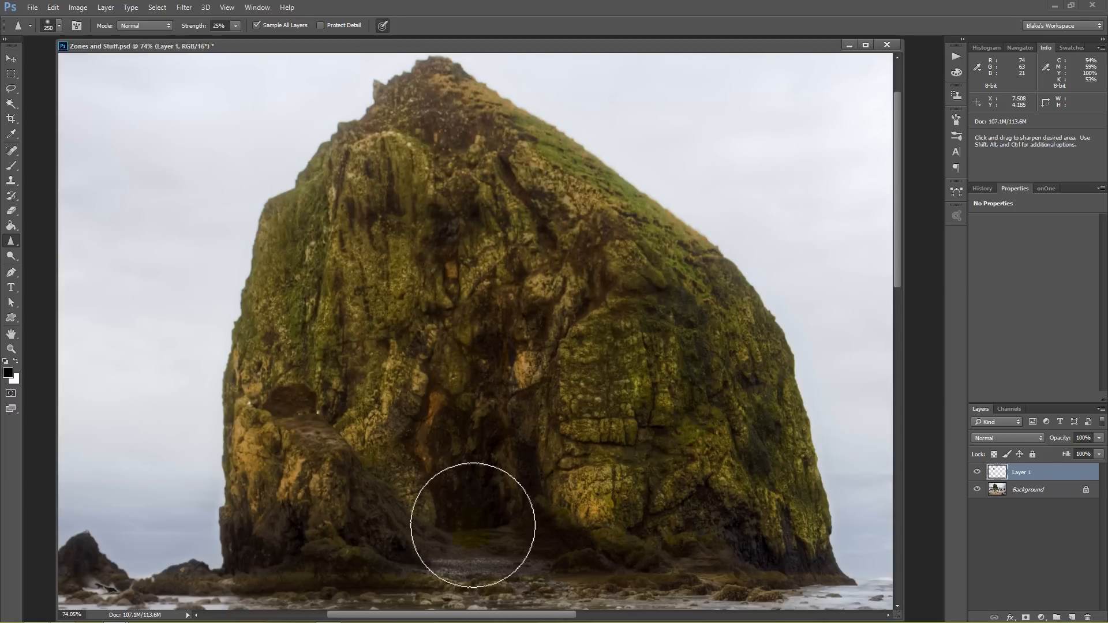
click(977, 474)
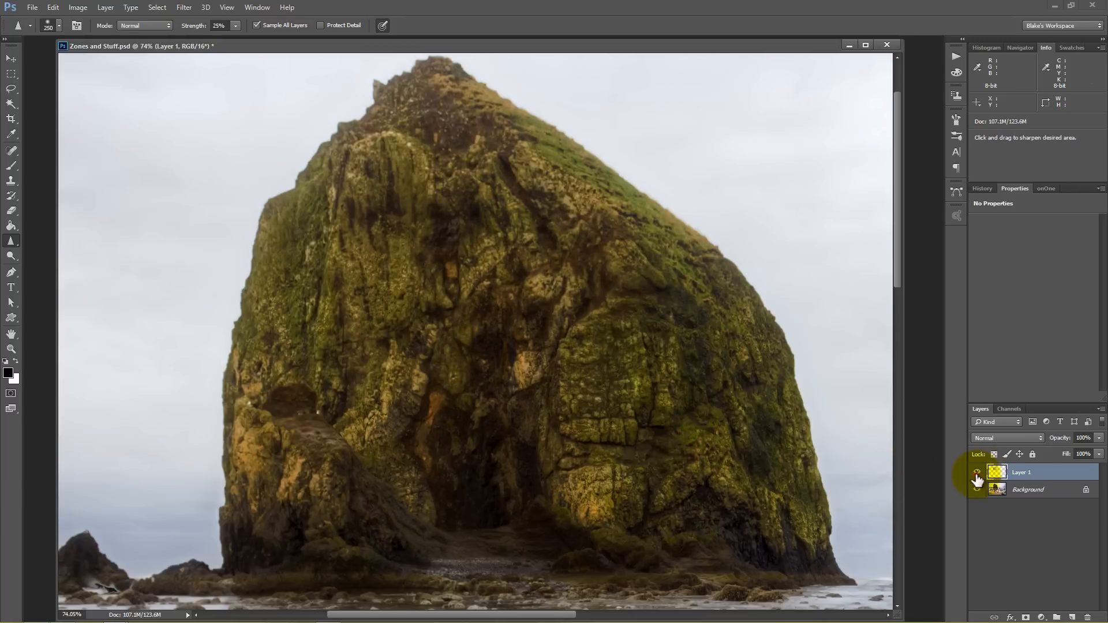
alt+click(977, 475)
alt+click(977, 473)
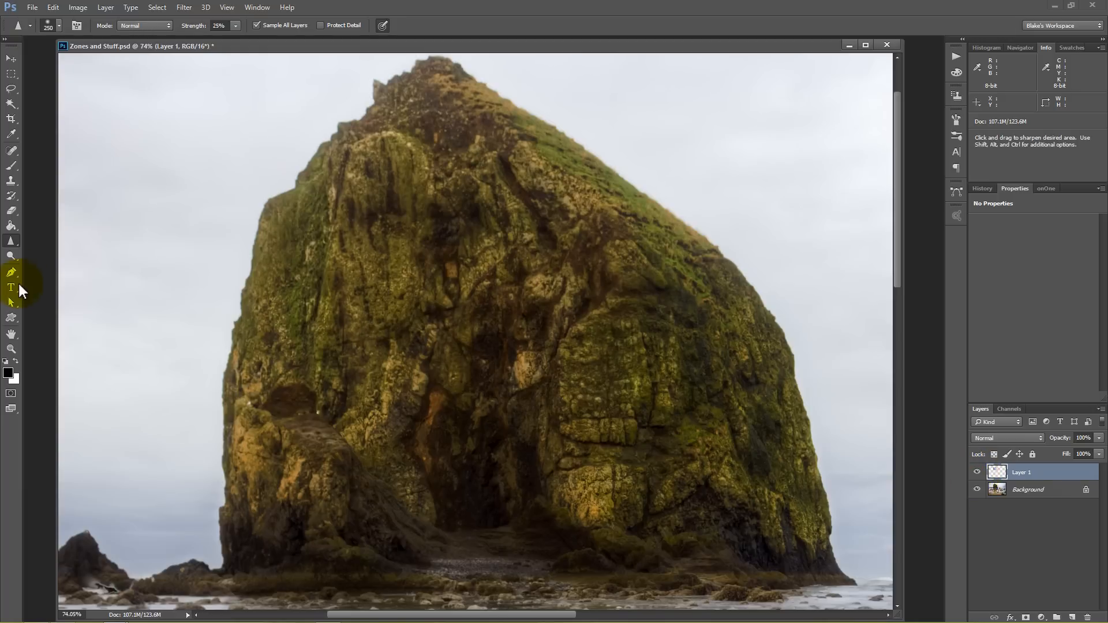
Sharpen the right side and the peak of the sea stack on Layer 1, inspecting the painted areas in isolation.
mouse_move(442, 313)
mouse_down()
mouse_move(465, 275)
mouse_move(534, 230)
mouse_move(677, 336)
mouse_move(705, 525)
mouse_move(687, 364)
mouse_move(391, 161)
mouse_move(343, 482)
mouse_move(448, 470)
mouse_move(598, 509)
mouse_move(859, 473)
mouse_up()
click(977, 473)
alt+click(976, 474)
alt+click(976, 474)
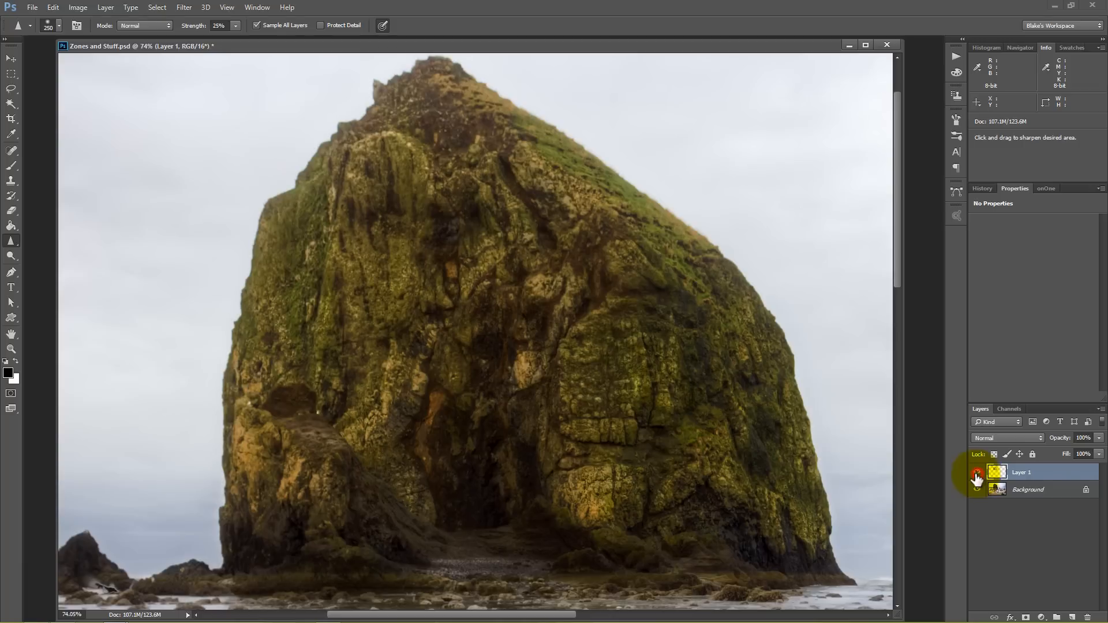
mouse_move(540, 164)
mouse_down()
mouse_move(315, 95)
mouse_move(269, 55)
mouse_move(410, 112)
mouse_up()
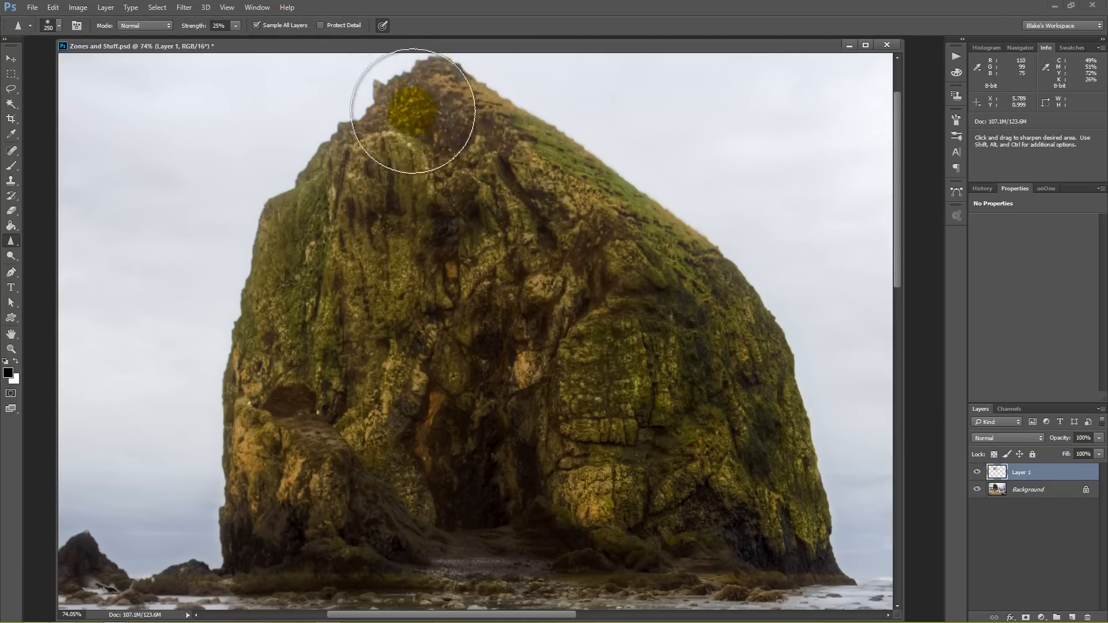
Set Layer 1's blend mode to Linear Light and apply the High Pass filter to it with a small radius.
click(991, 439)
click(981, 345)
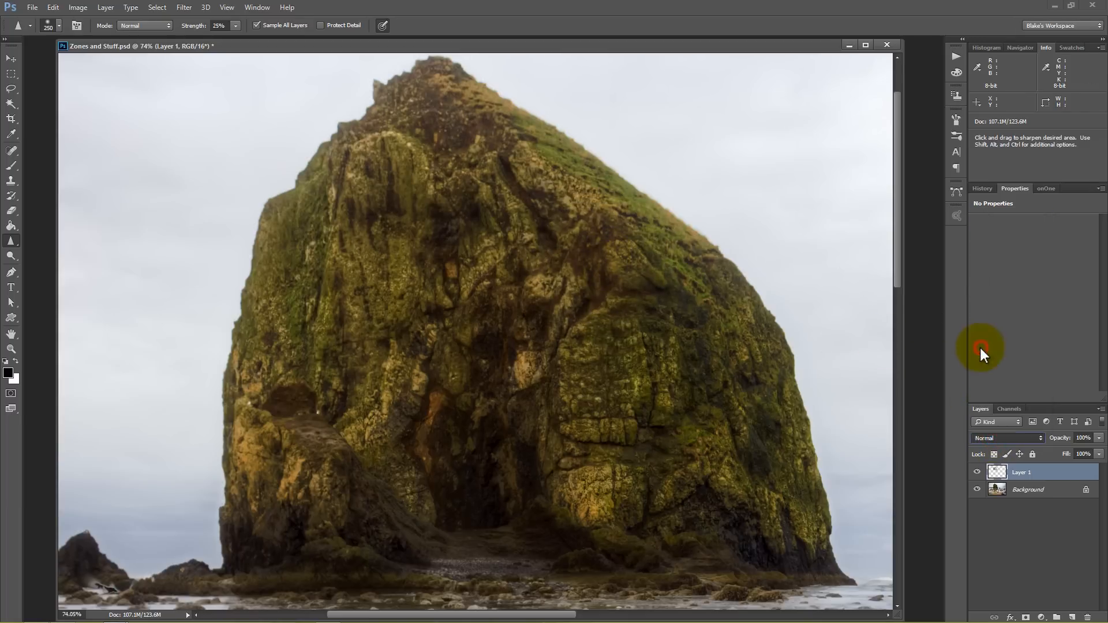
click(179, 11)
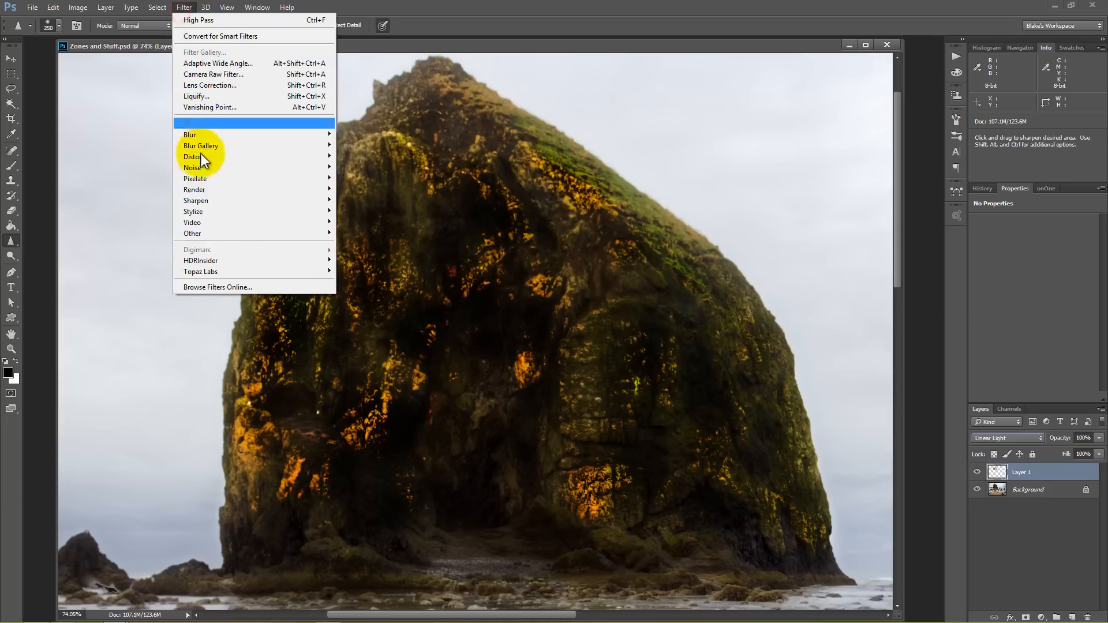
mouse_move(205, 233)
click(153, 243)
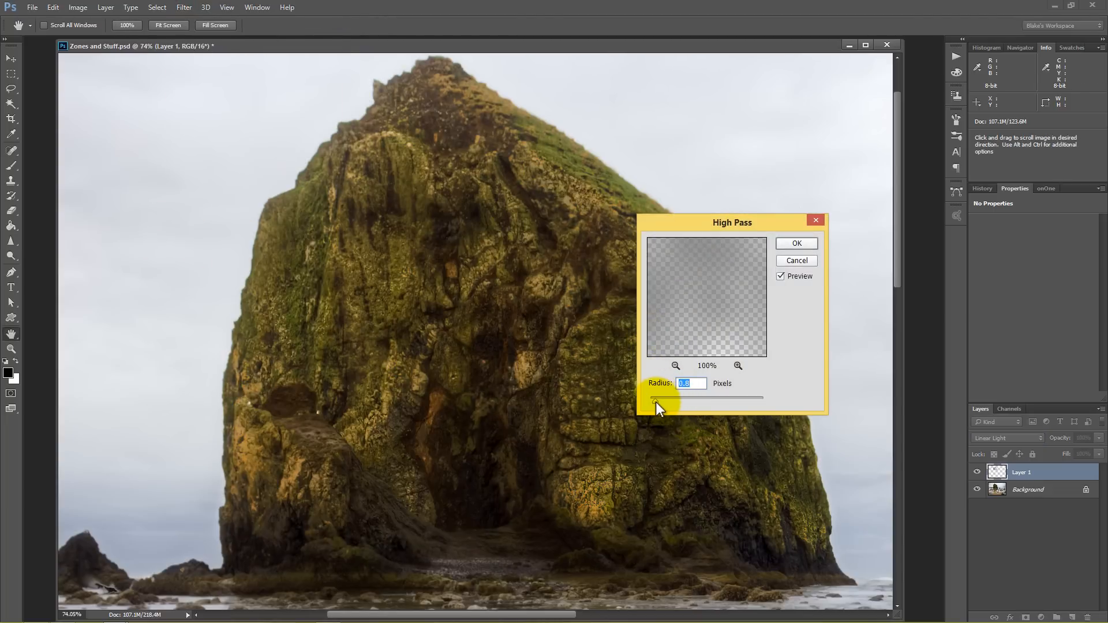
mouse_move(659, 402)
mouse_down()
mouse_move(680, 401)
mouse_move(655, 400)
mouse_up()
drag(679, 402, 657, 399)
click(790, 246)
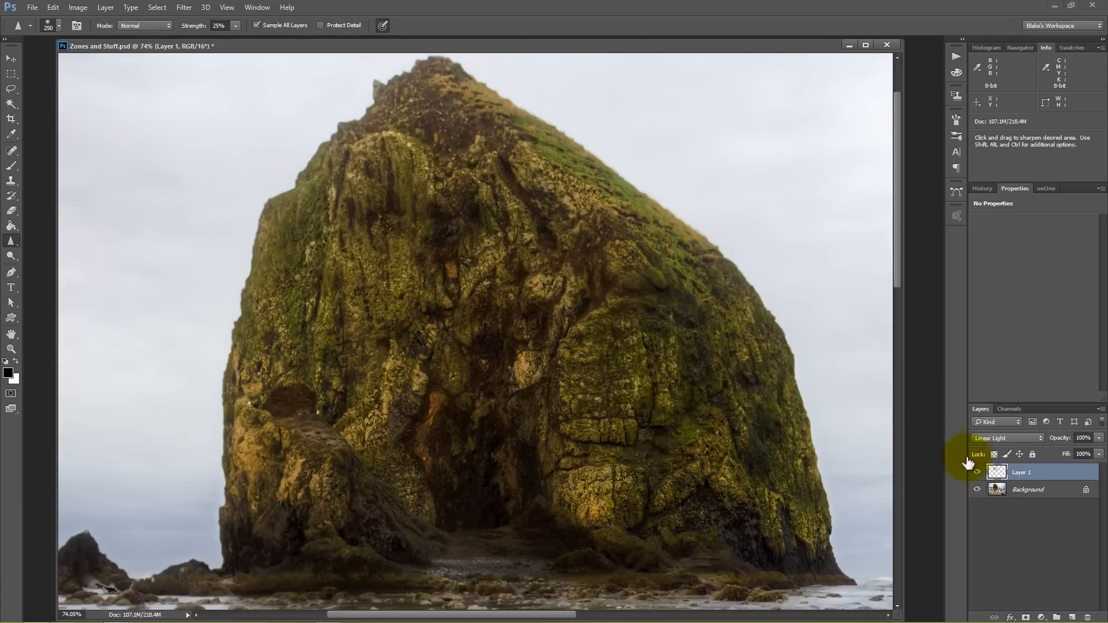
Compare the sea stack's upper left face with and without the High Pass layer.
drag(404, 268, 440, 282)
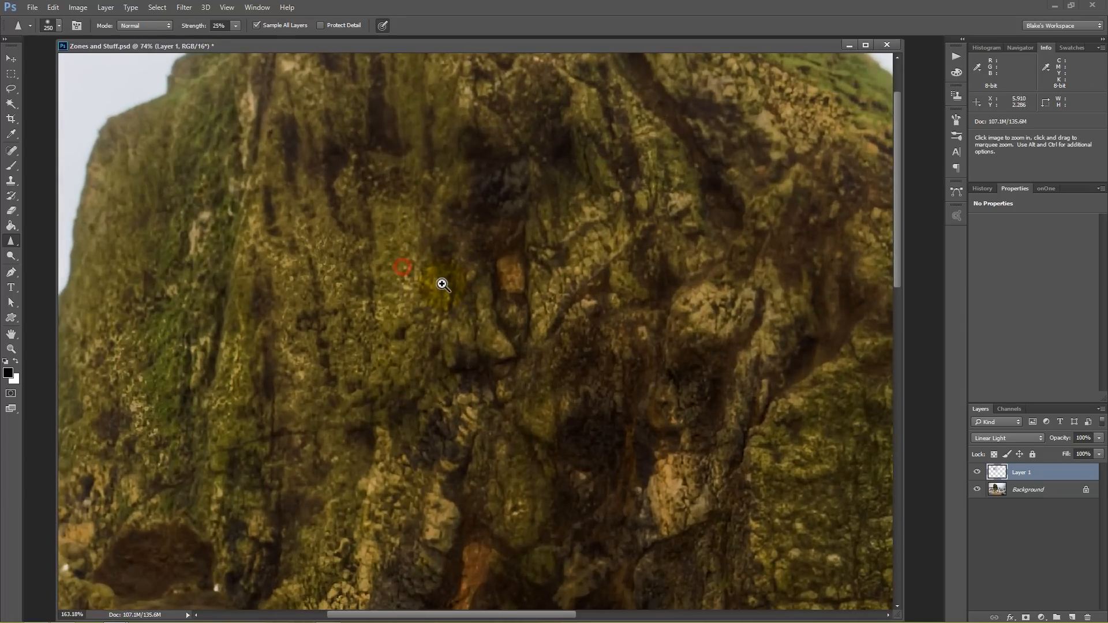
click(977, 472)
click(976, 473)
click(976, 474)
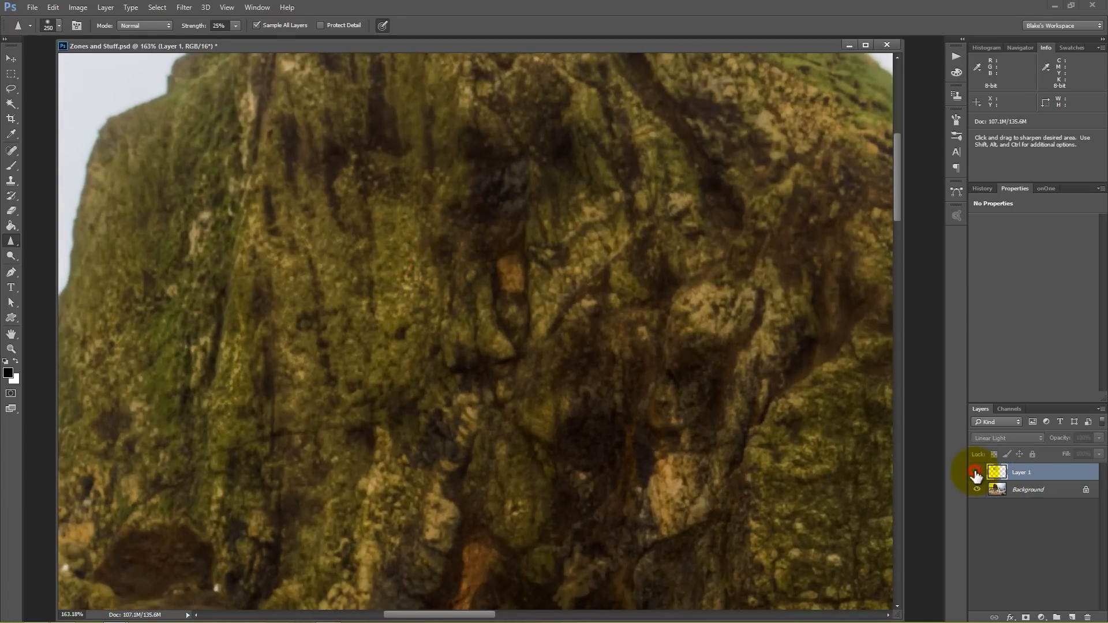
click(976, 473)
right_click(848, 410)
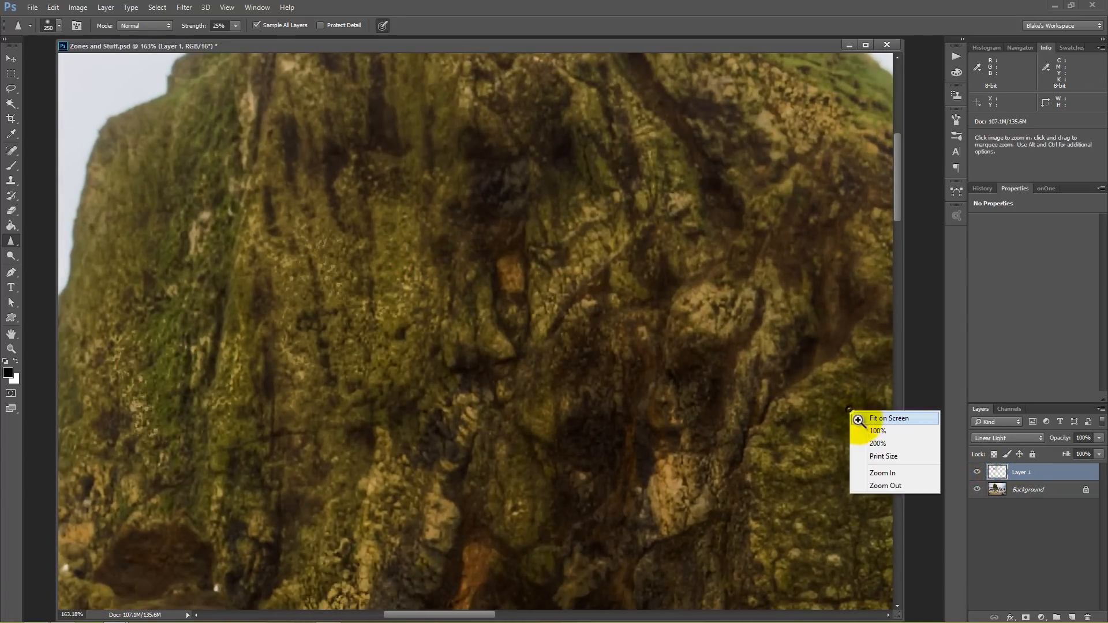
click(858, 419)
Compare the sea stack's lower right side with Layer 1 hidden and shown, and return to the whole photo.
drag(363, 123, 398, 178)
click(977, 472)
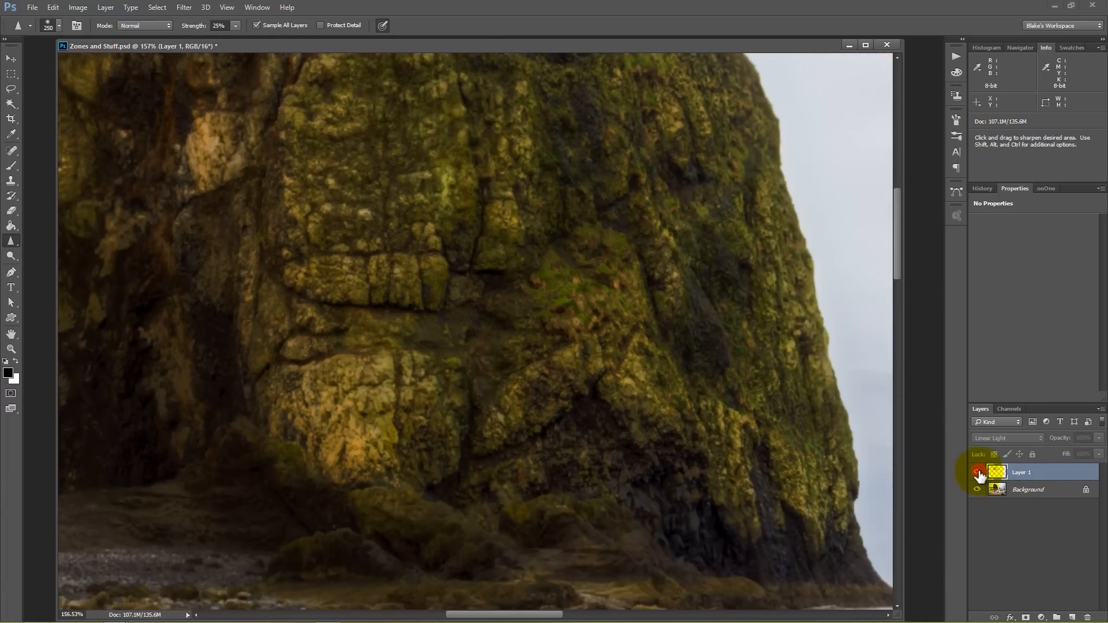
click(977, 472)
click(977, 473)
click(977, 473)
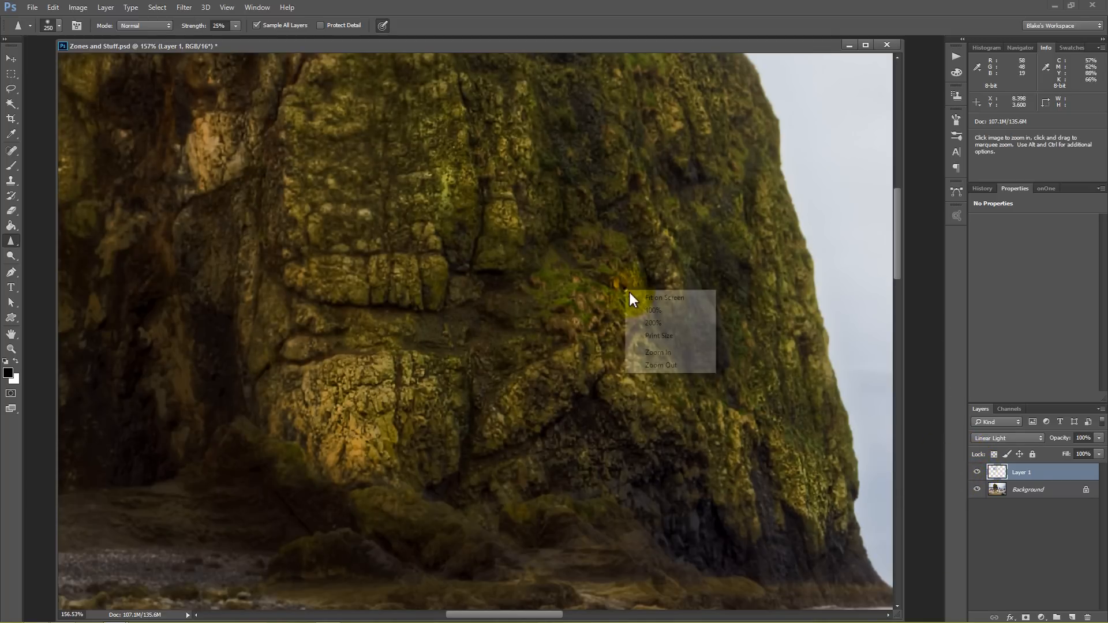
drag(633, 295, 492, 280)
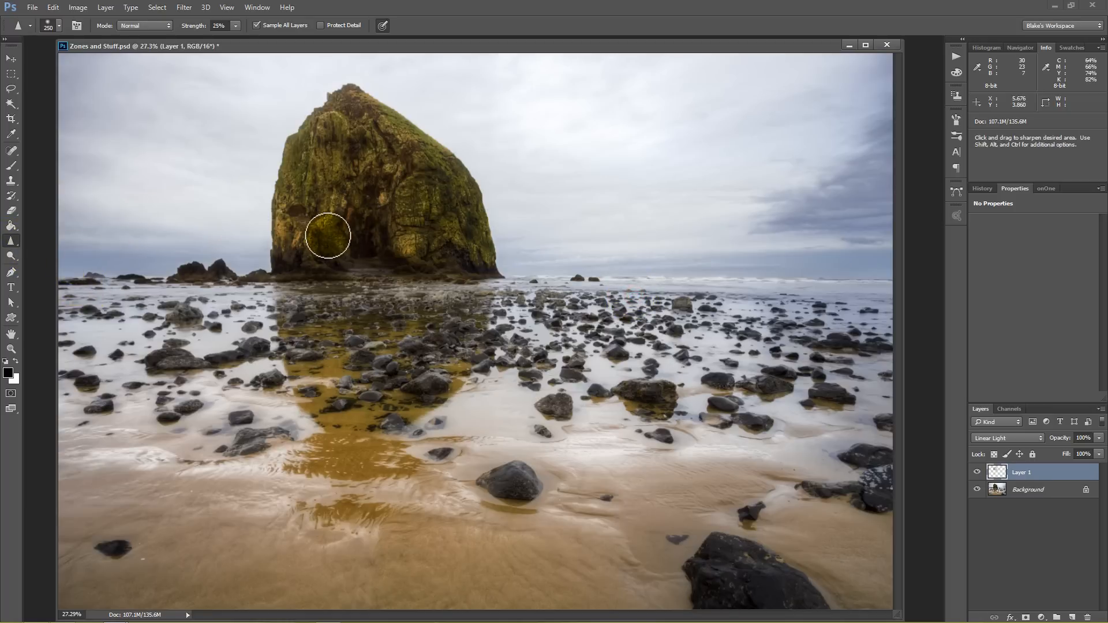
mouse_move(332, 237)
mouse_down()
mouse_move(372, 269)
mouse_move(394, 263)
mouse_move(382, 207)
mouse_move(409, 220)
mouse_up()
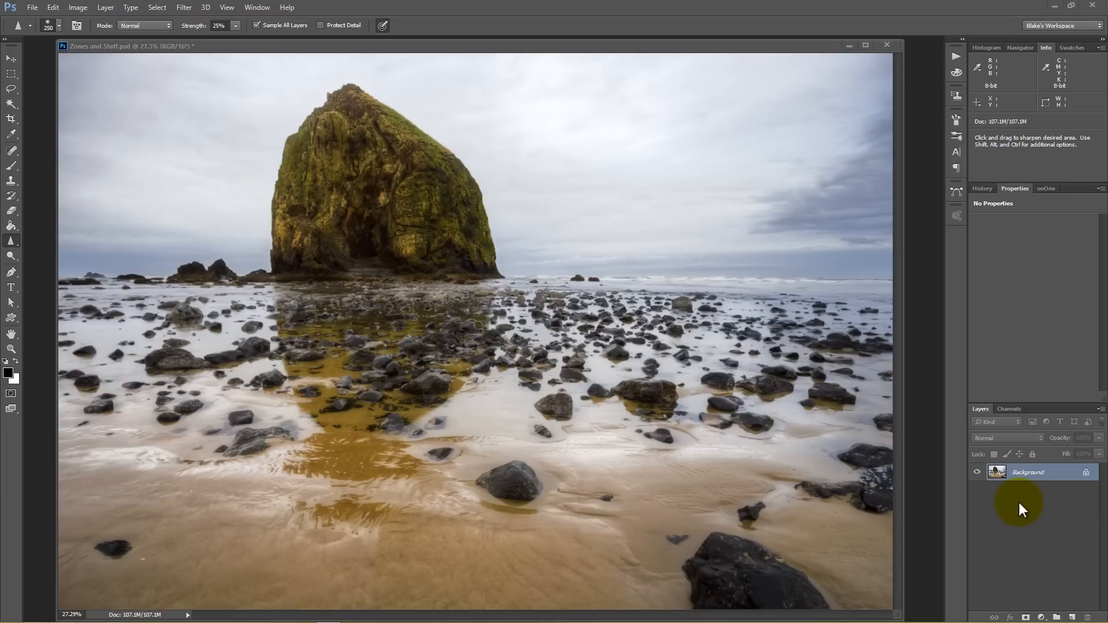
Duplicate the background, set the copy's blend mode to Linear Light and apply the High Pass filter with a small radius.
key(ctrl+j)
click(1007, 437)
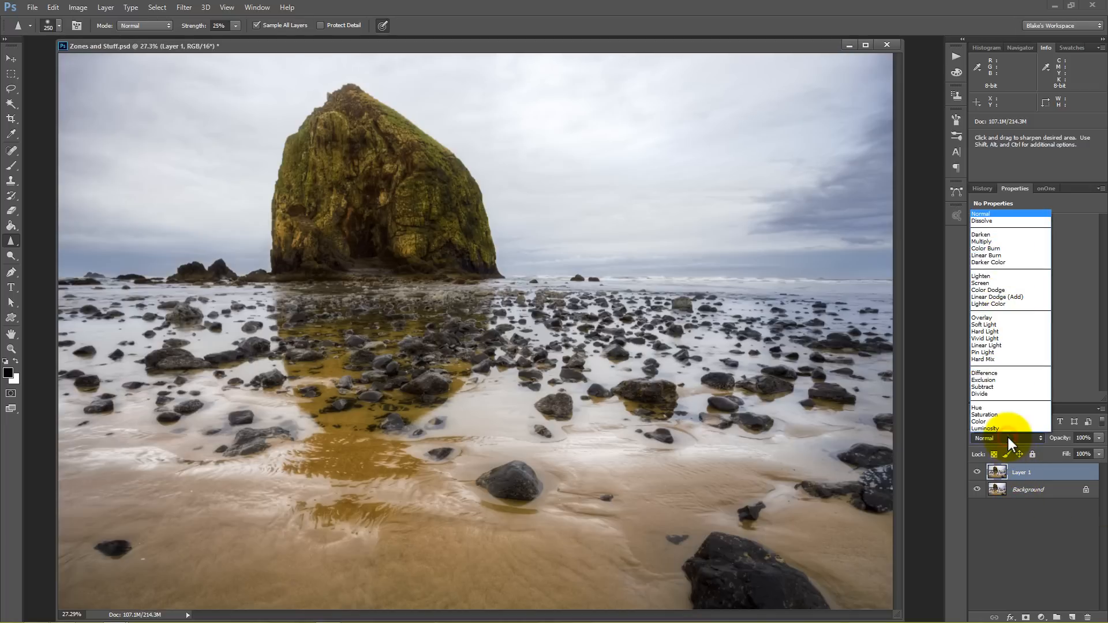
click(995, 346)
click(185, 10)
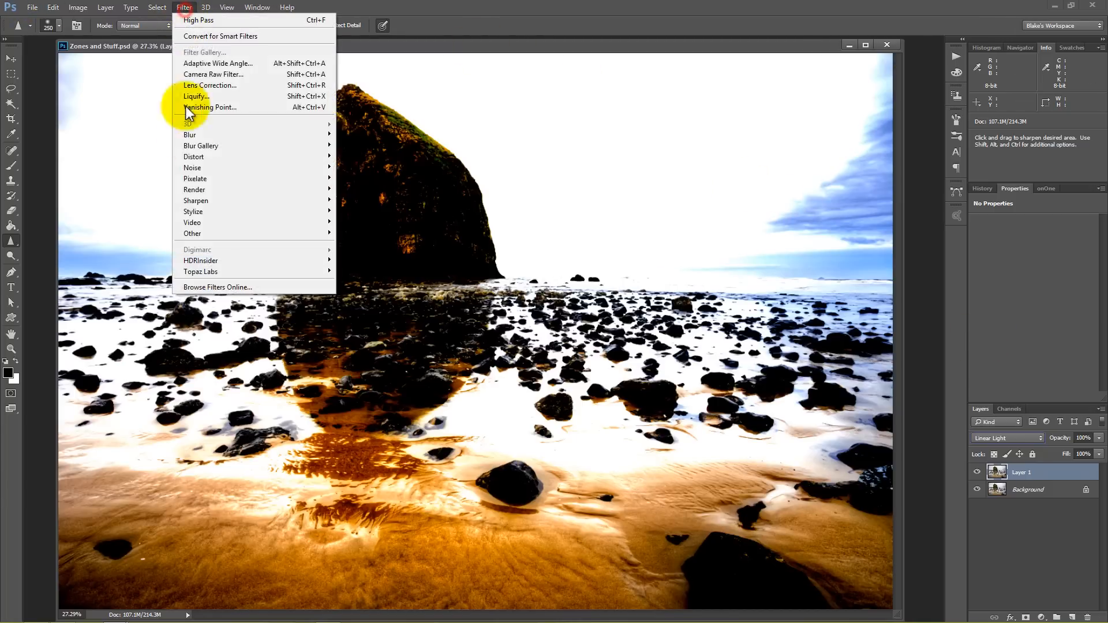
mouse_move(202, 234)
click(154, 245)
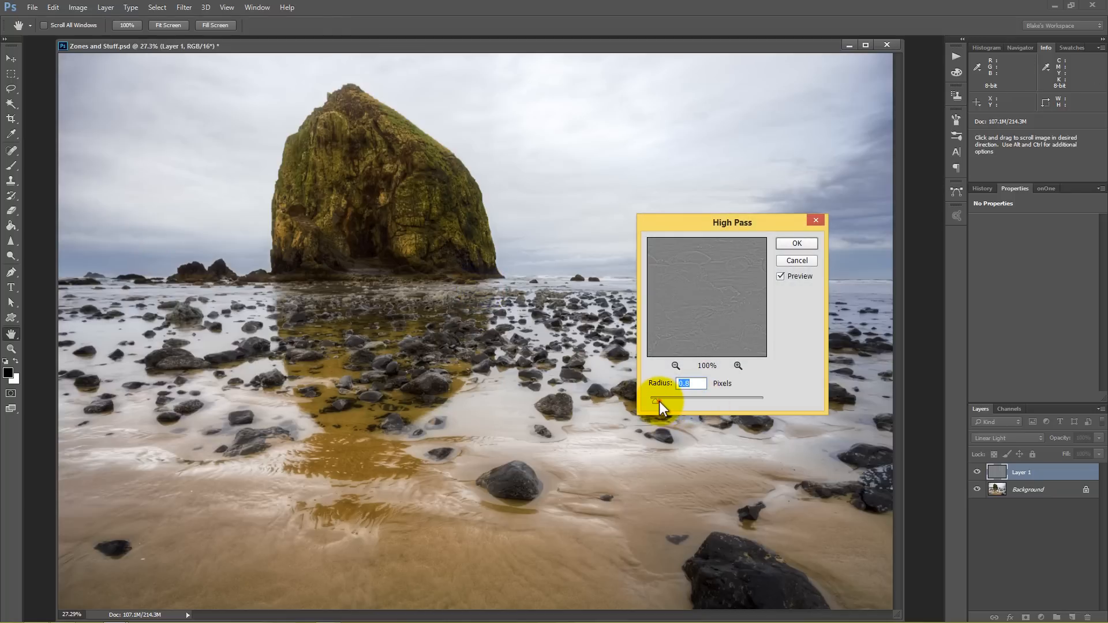
drag(659, 401, 661, 401)
click(795, 243)
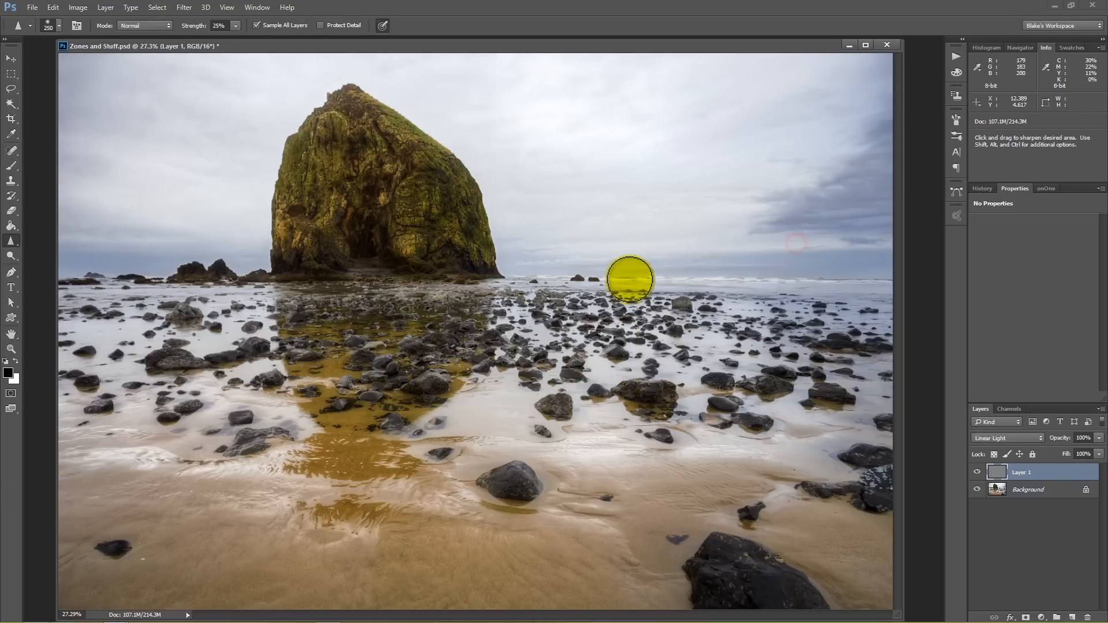
Compare the whole photo with Layer 1 hidden and shown, and inspect the shadows at the sea stack's base up close.
click(975, 472)
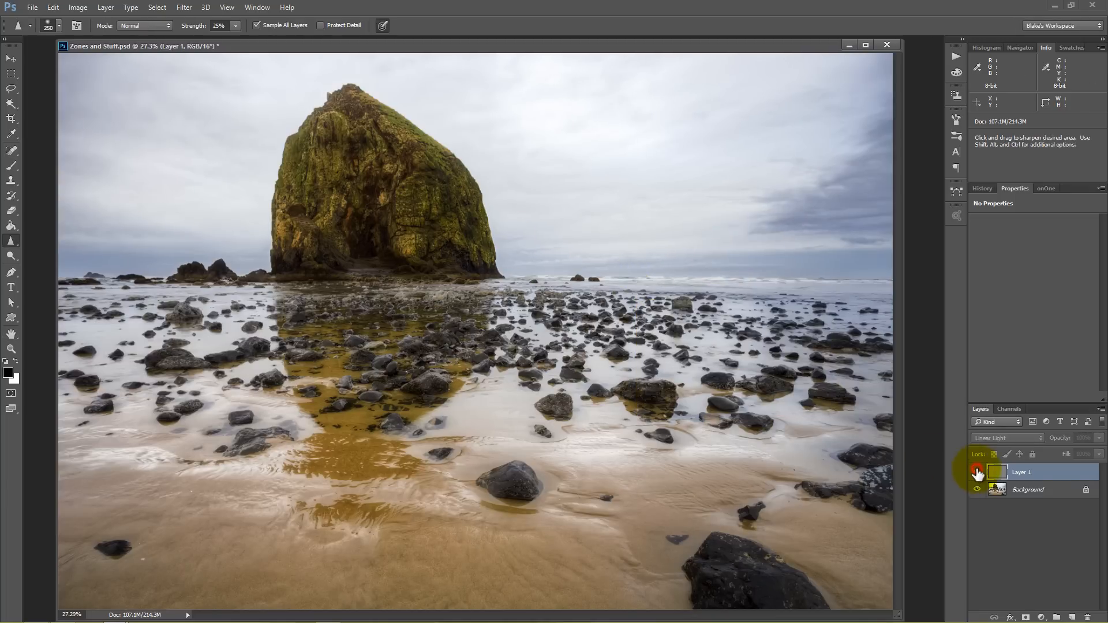
click(975, 472)
click(976, 472)
click(975, 472)
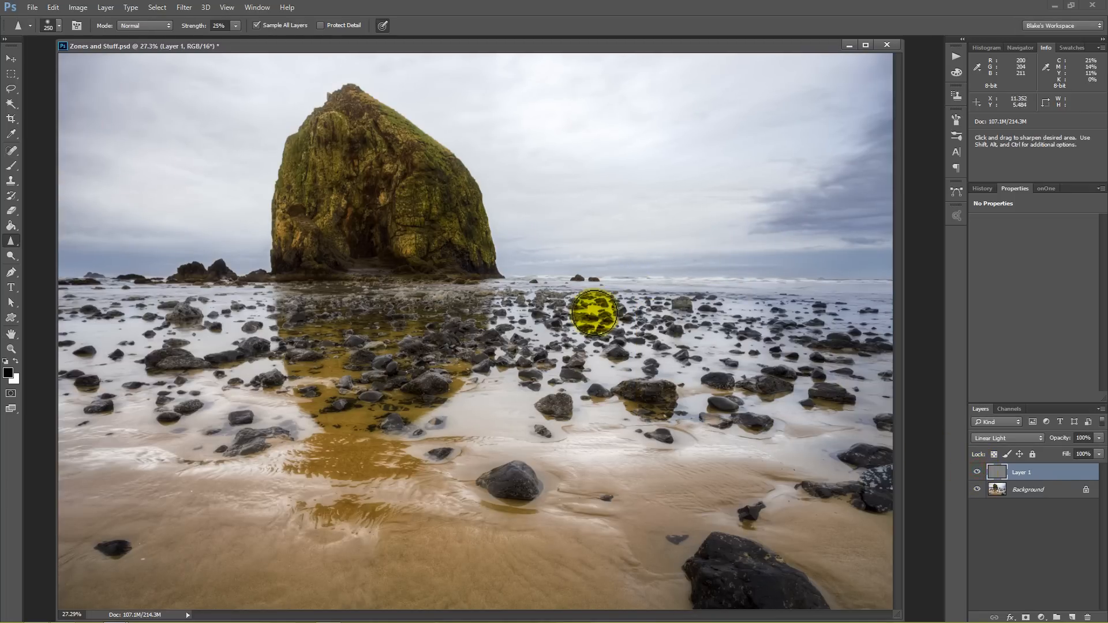
key(ctrl+space)
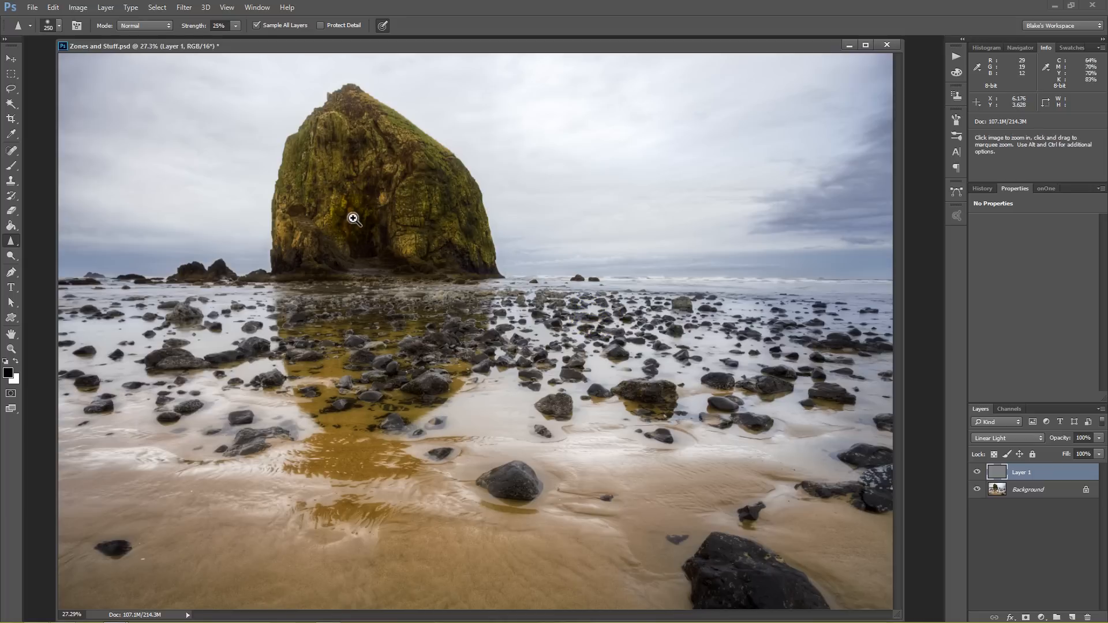
drag(252, 223, 309, 253)
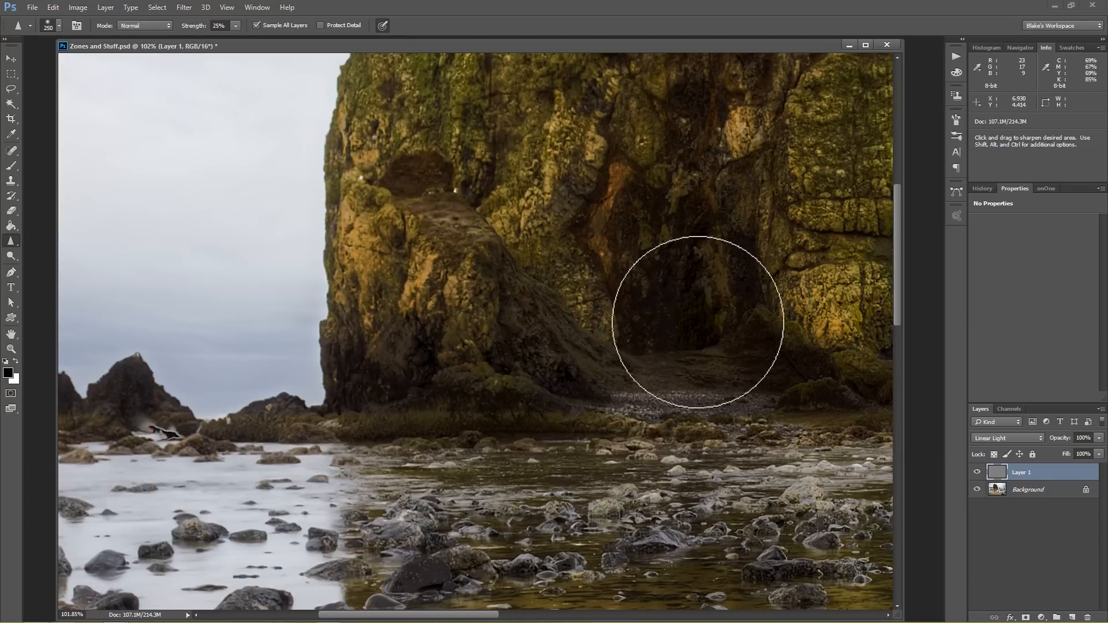
Protect the shadows in Layer 1's blending options by splitting the Underlying Layer's black Blend If slider to 20 / 90.
key(v)
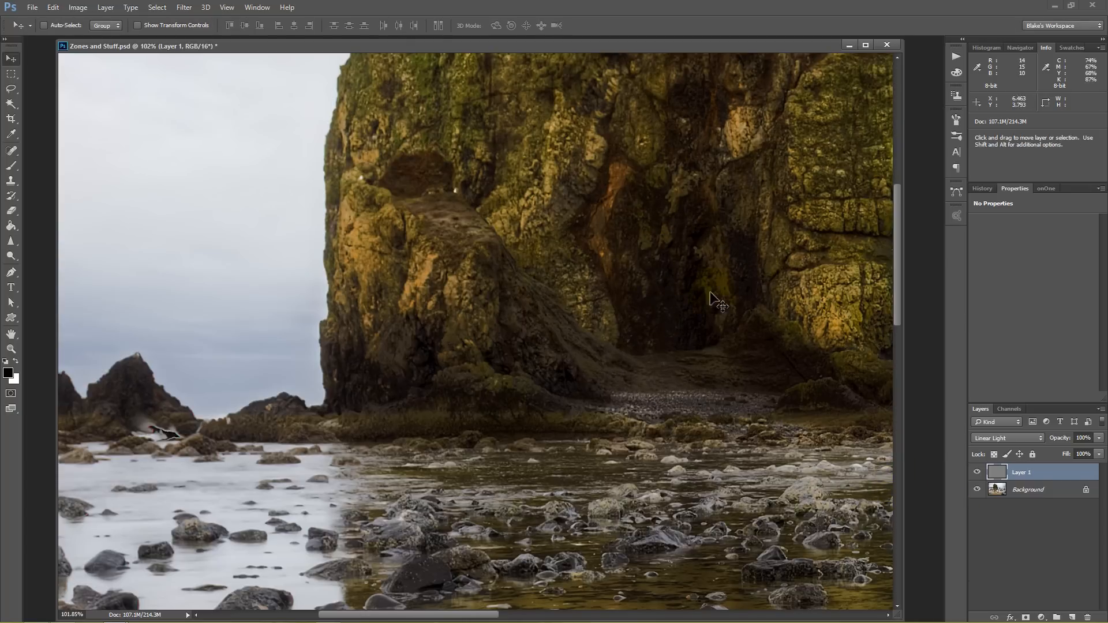
click(241, 157)
double_click(1088, 476)
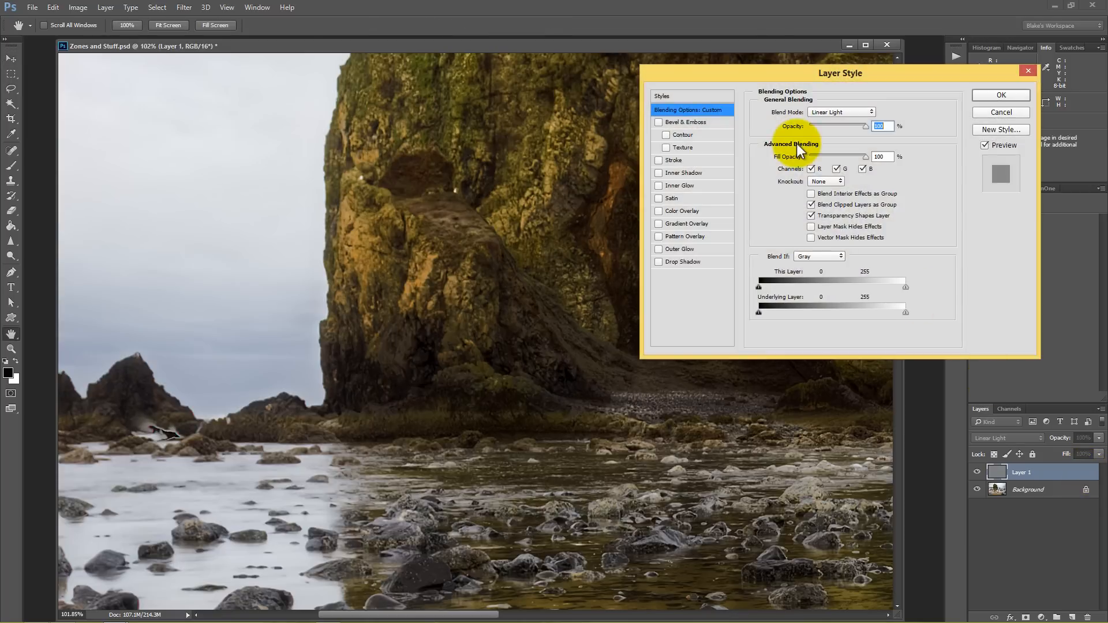
drag(785, 72, 666, 204)
drag(524, 299, 323, 288)
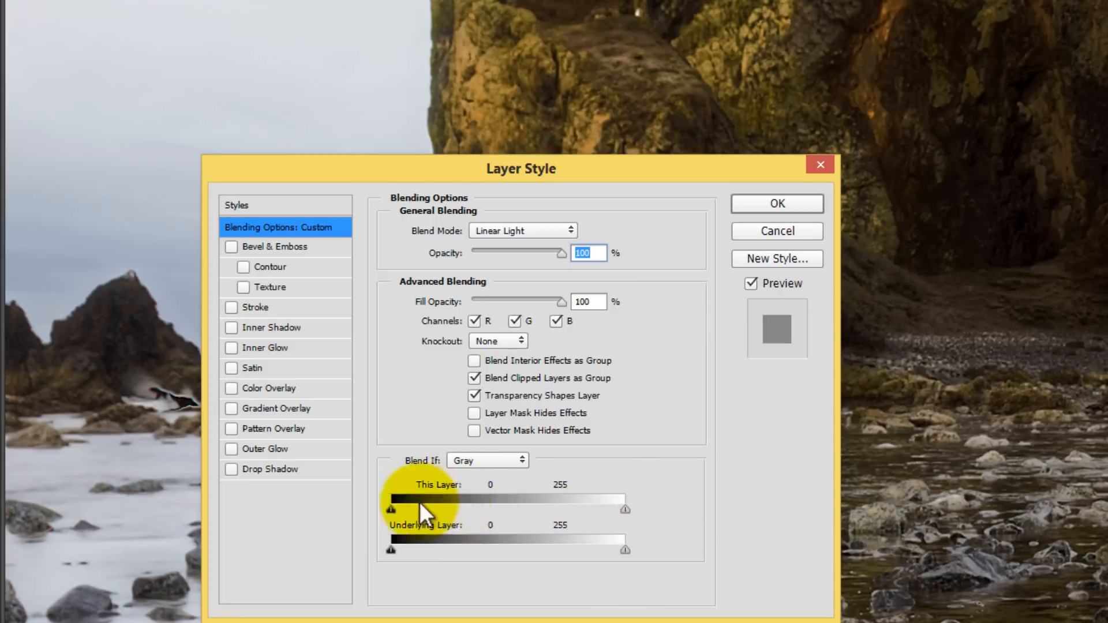
drag(389, 551, 394, 526)
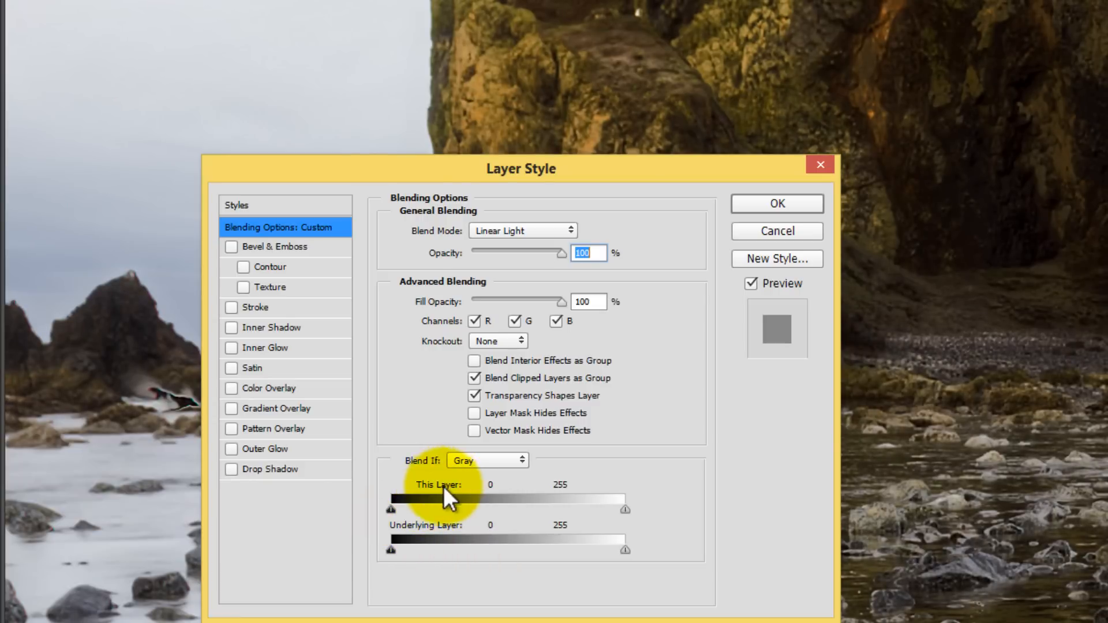
key(alt)
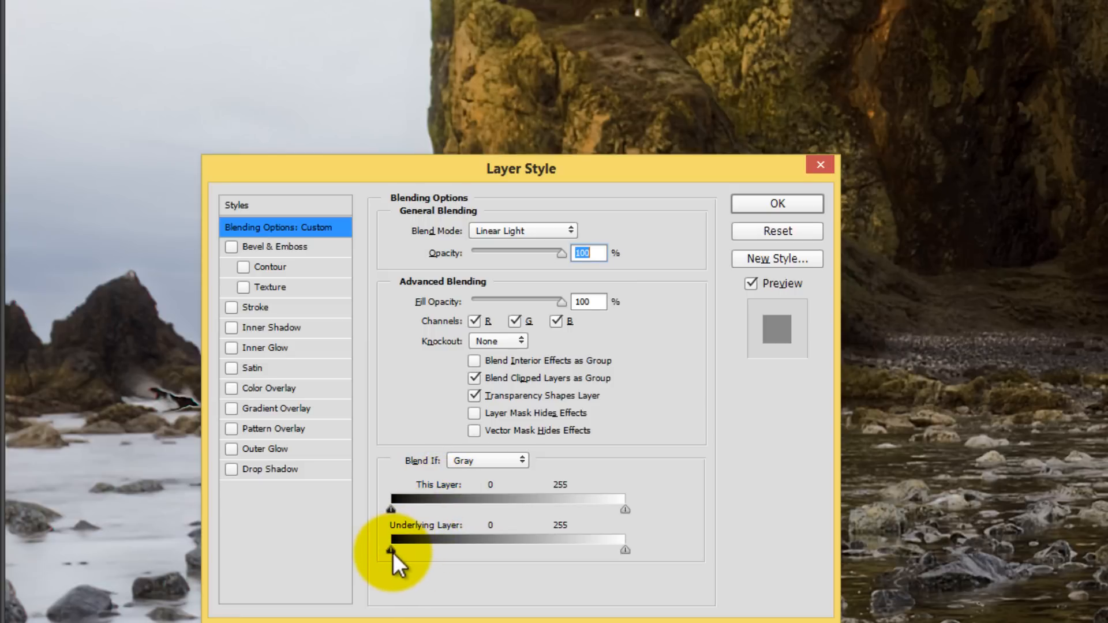
drag(390, 552, 410, 551)
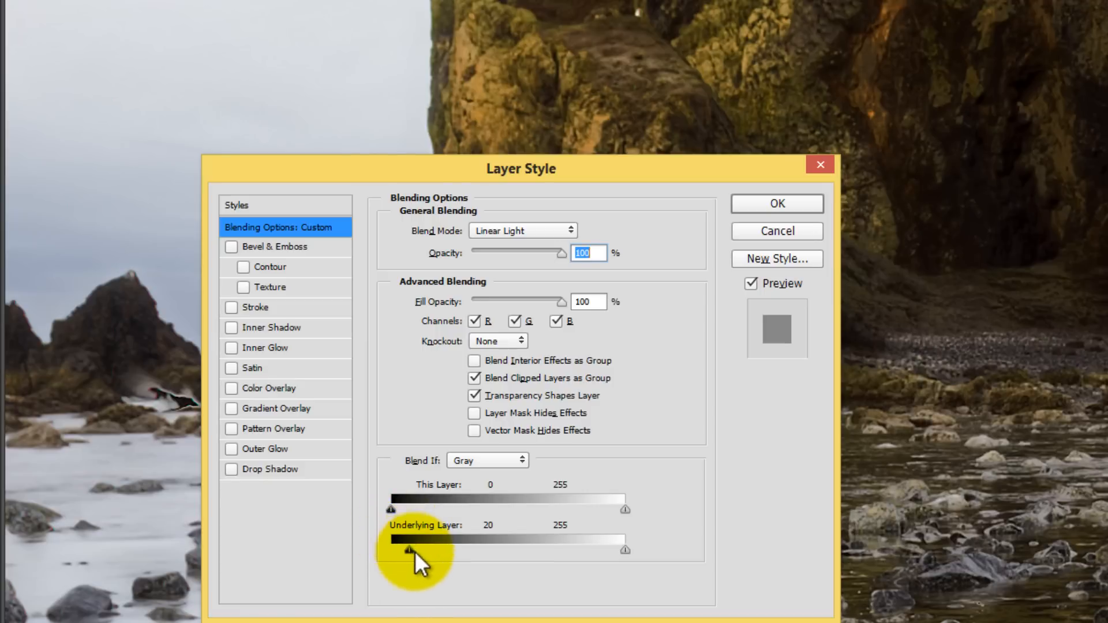
alt+drag(412, 552, 472, 551)
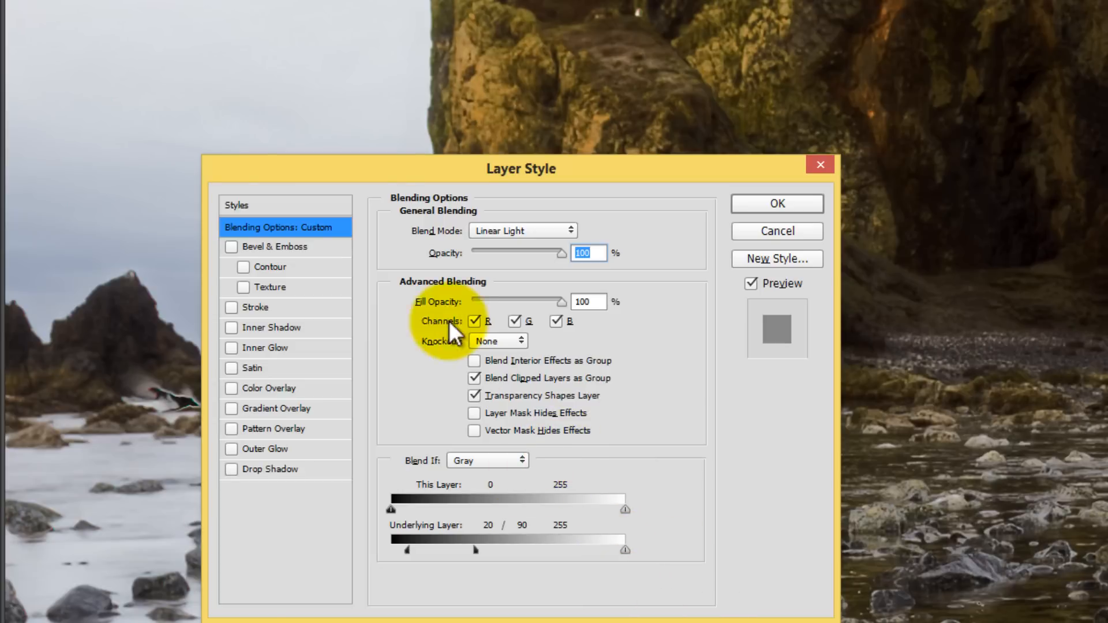
click(759, 205)
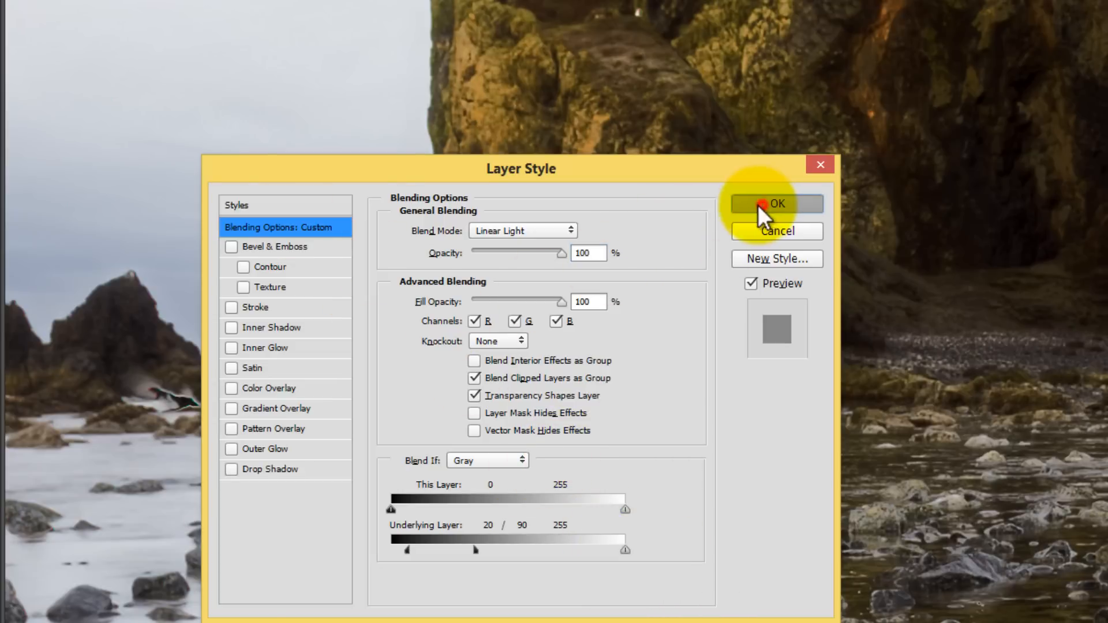
Protect the bright sky from Layer 1's sharpening by splitting the Underlying Layer's white Blend If slider to 161 / 205.
key(z)
drag(87, 55, 173, 82)
key(z)
drag(426, 177, 460, 184)
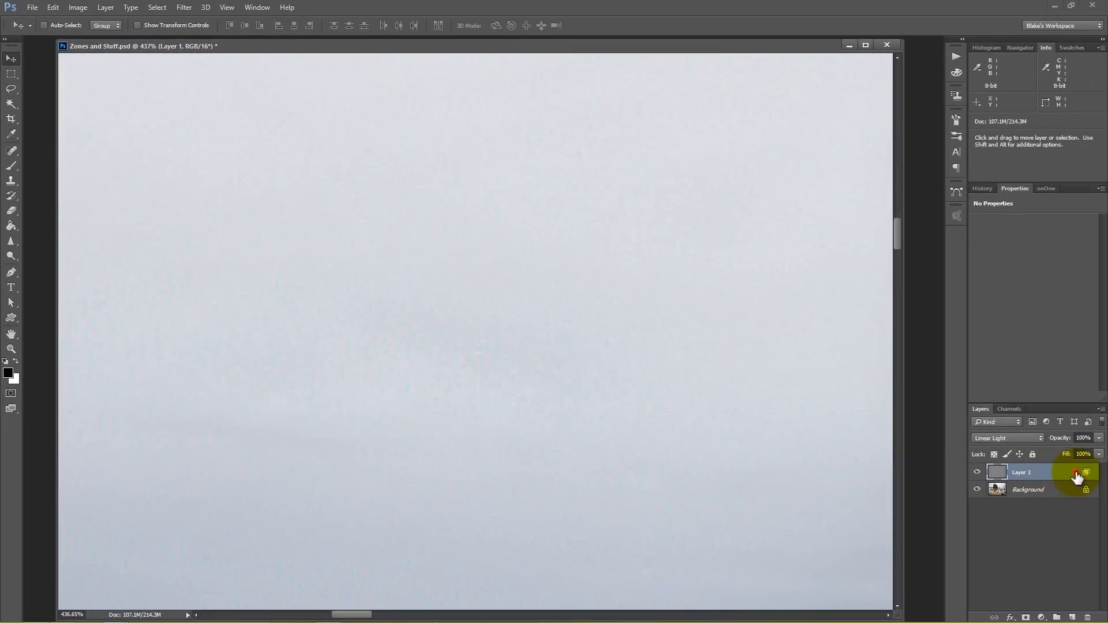
double_click(1077, 476)
drag(428, 281, 680, 209)
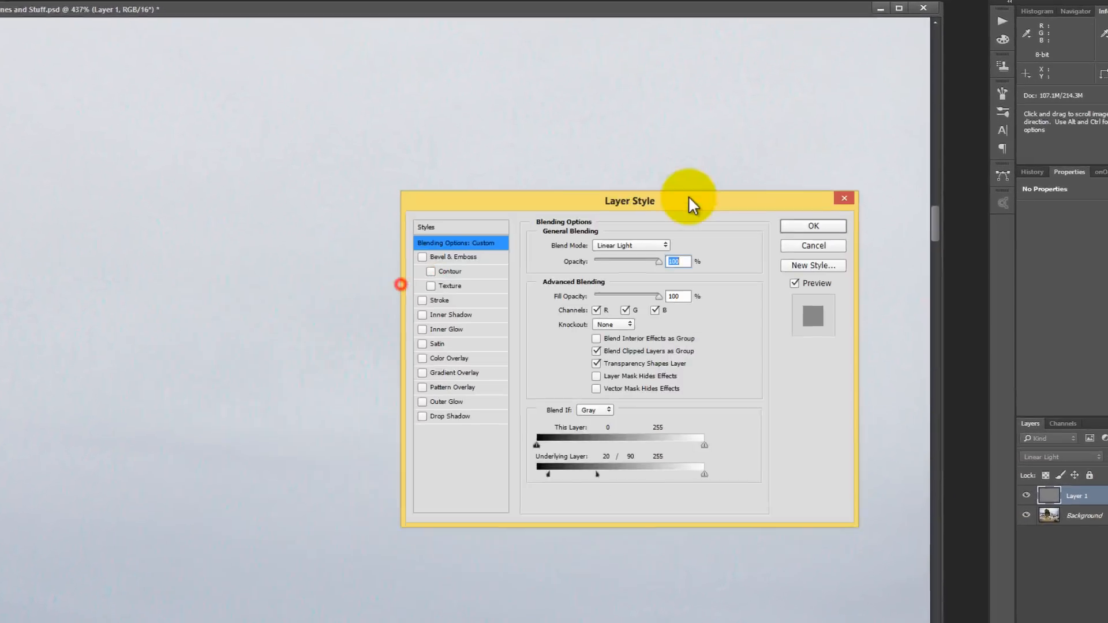
drag(704, 474, 699, 475)
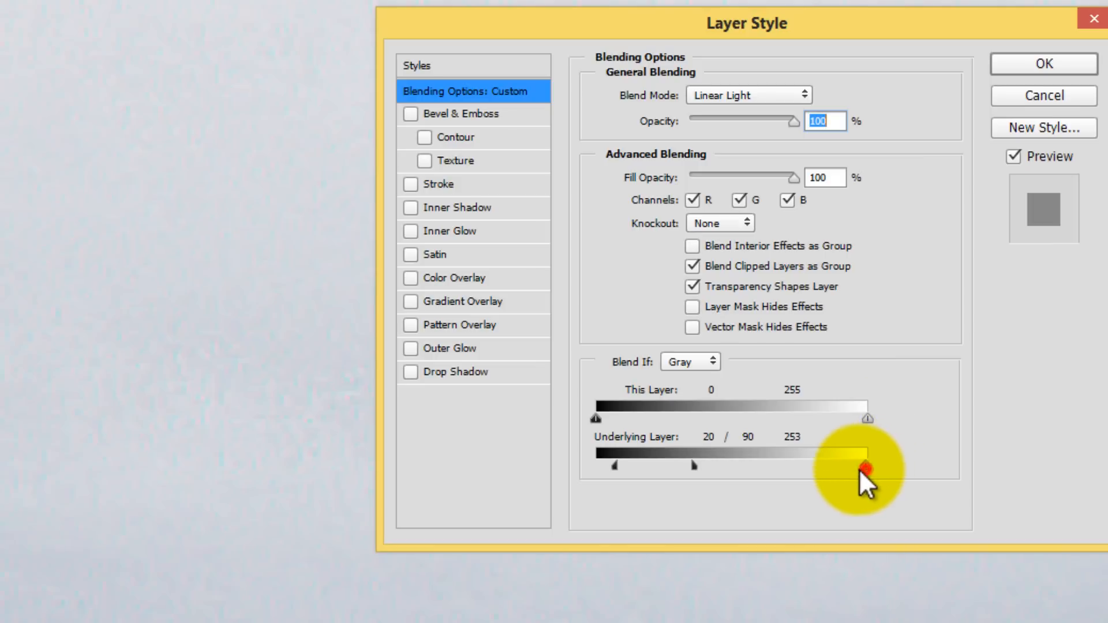
drag(860, 469, 818, 471)
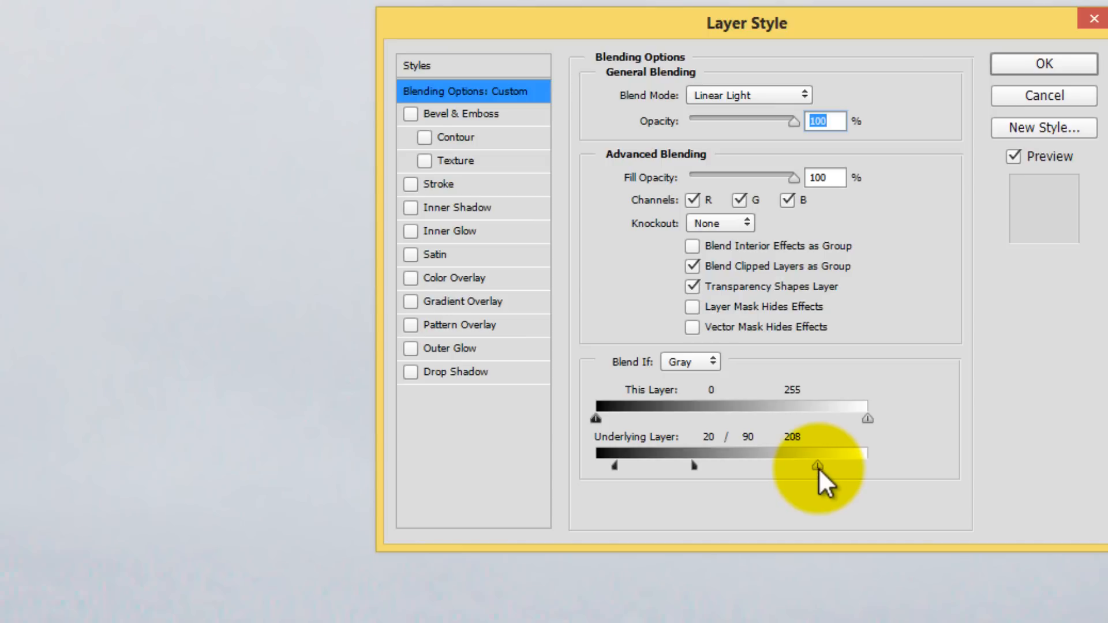
drag(812, 468, 763, 468)
key(alt)
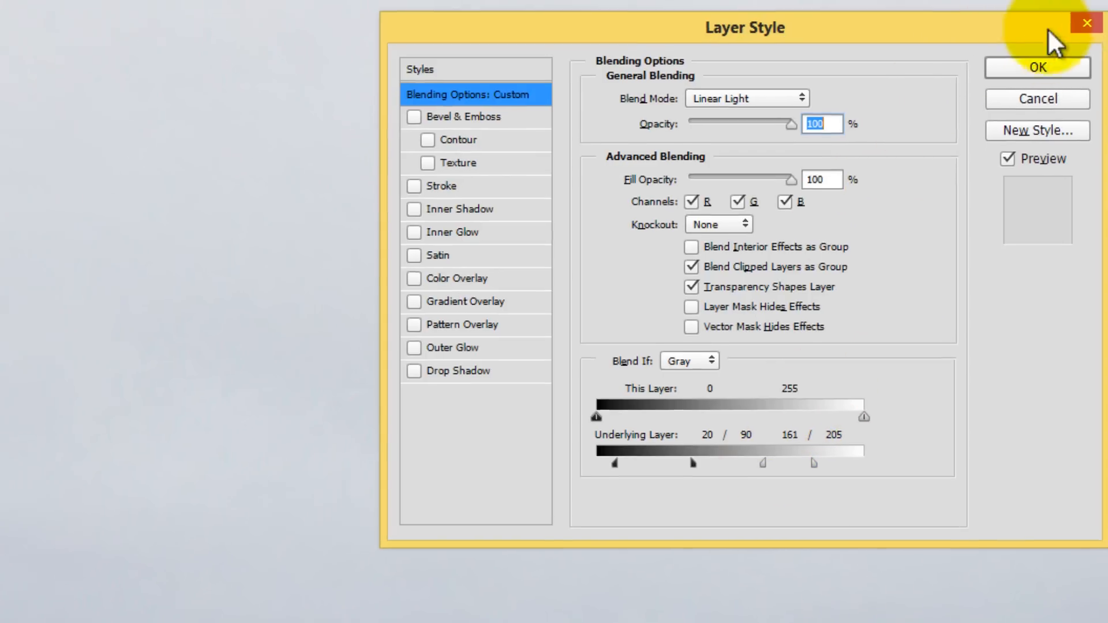
click(1044, 66)
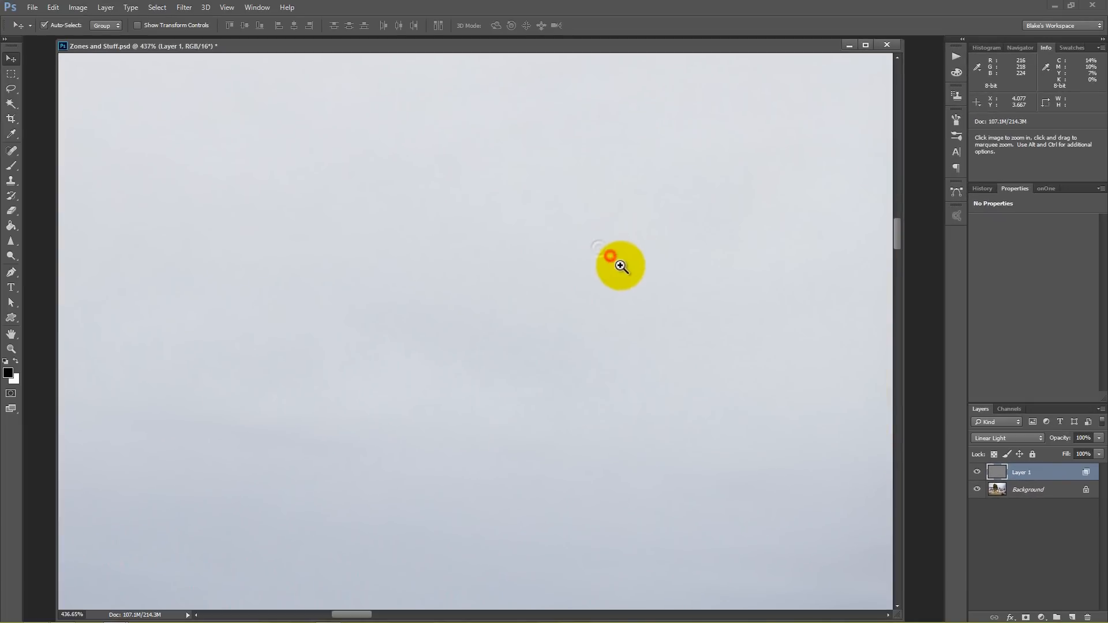
Compare the dark rock in the foreground sand up close with Layer 1 hidden and shown.
right_click(619, 265)
click(634, 277)
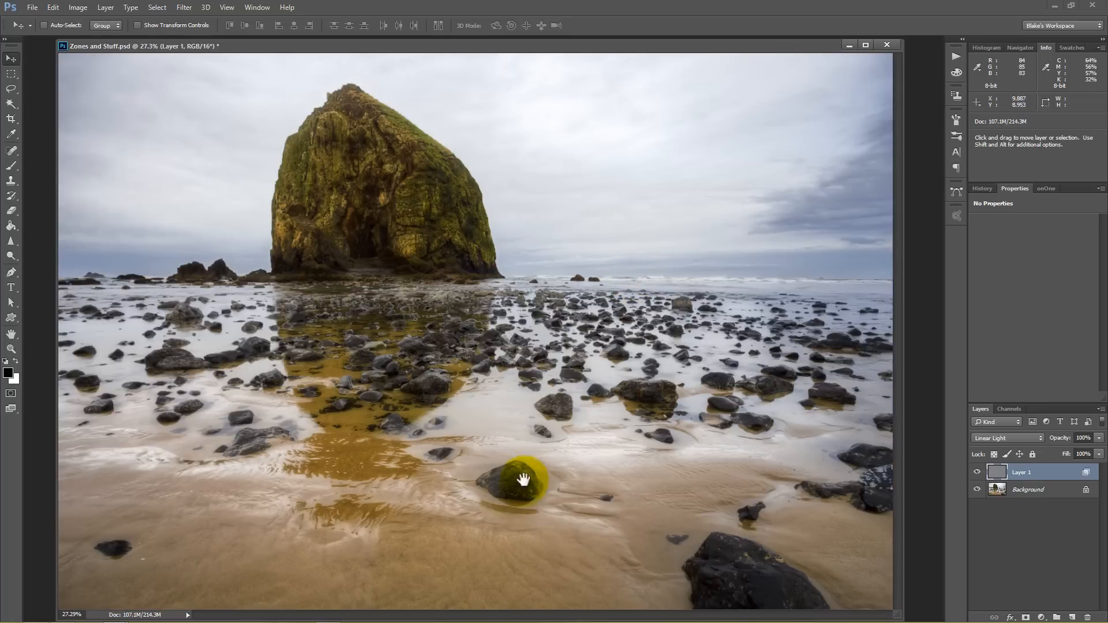
drag(514, 489, 625, 498)
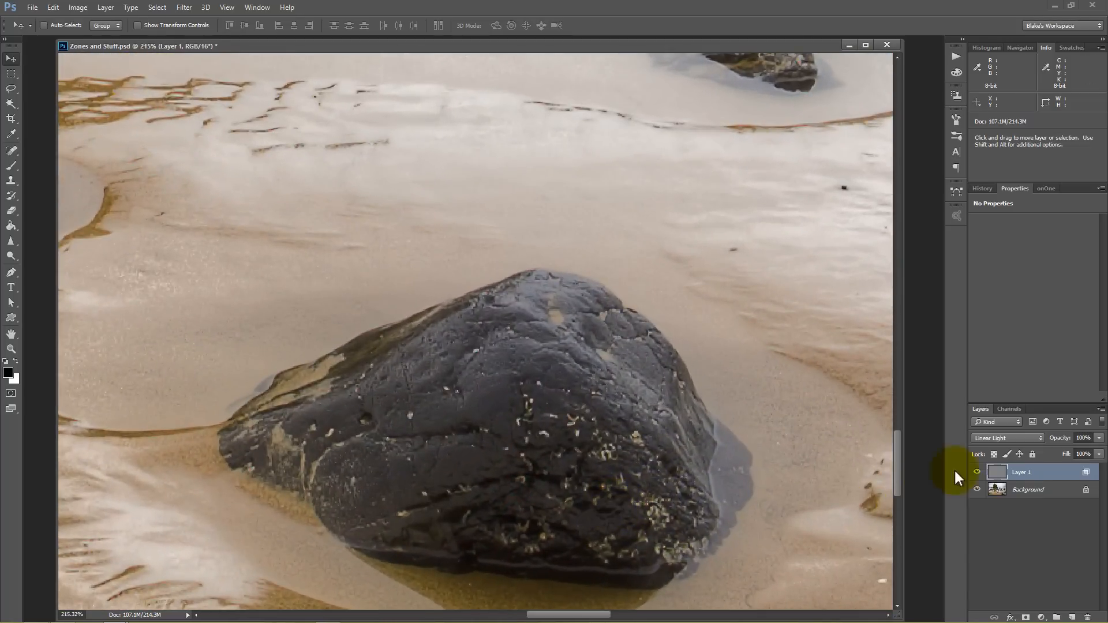
click(977, 472)
click(977, 472)
click(977, 472)
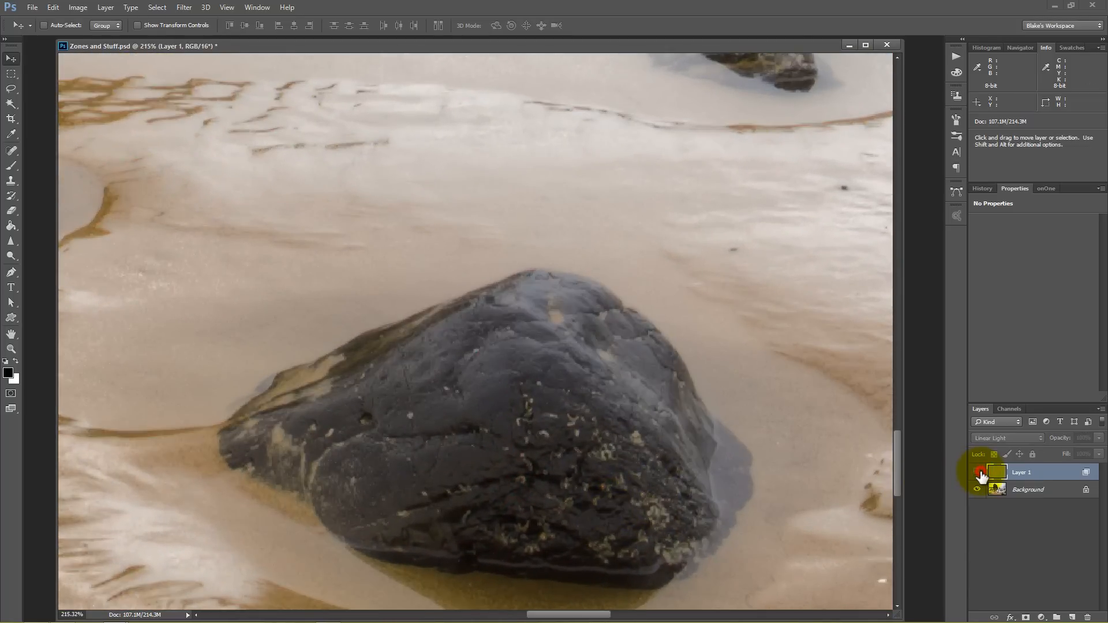
click(977, 472)
key(ctrl+0)
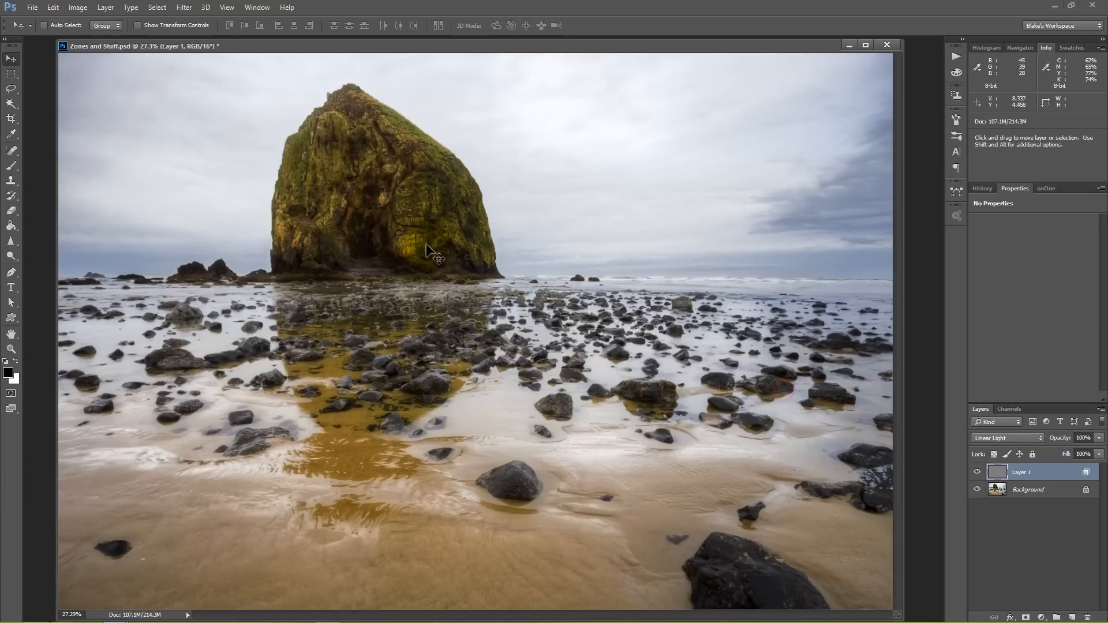
Compare the sea stack's face up close with Layer 1 hidden and shown, and return to the whole photo.
drag(368, 173, 431, 231)
click(977, 472)
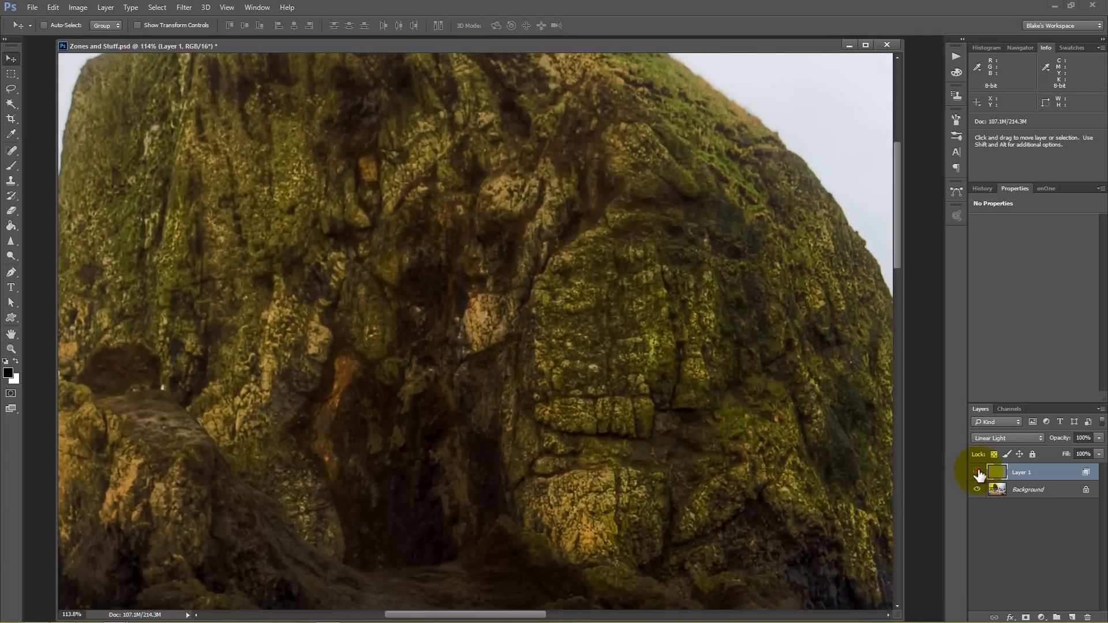
click(977, 472)
click(977, 472)
click(977, 472)
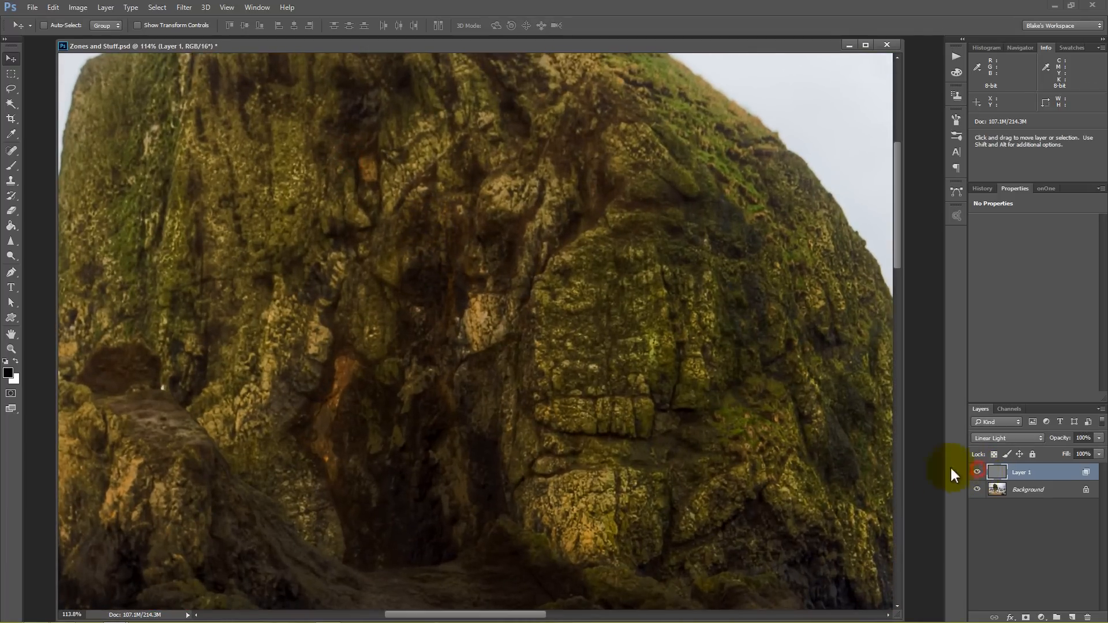
key(ctrl+0)
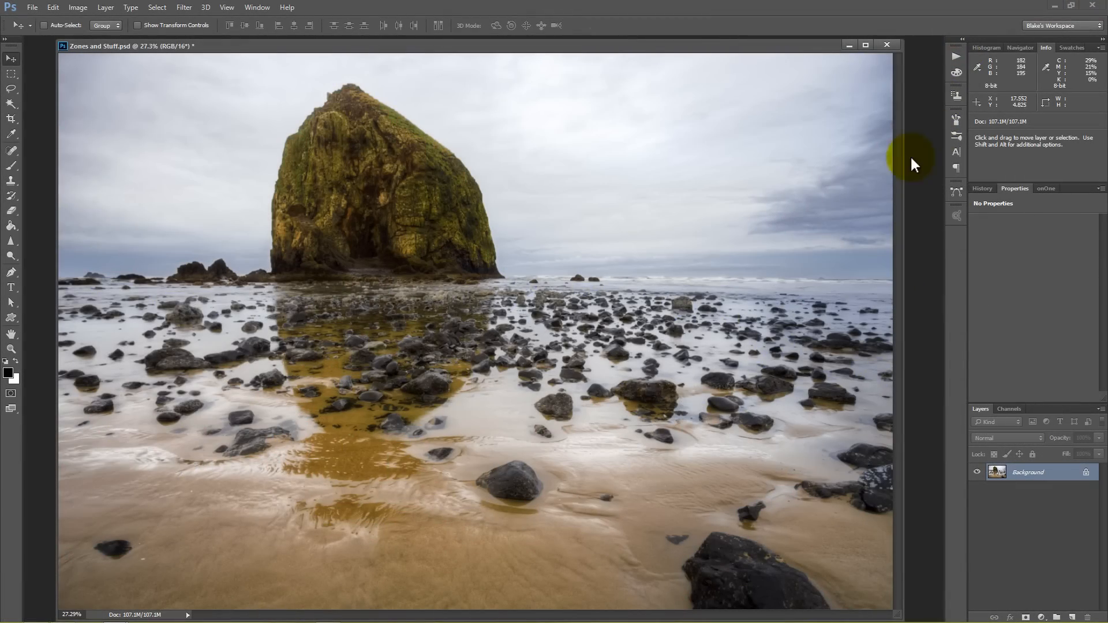
Run the Unsharp Mask action from the sharpening action set and open the resulting smart filter's settings.
click(957, 55)
scroll(820, 460, down, 5)
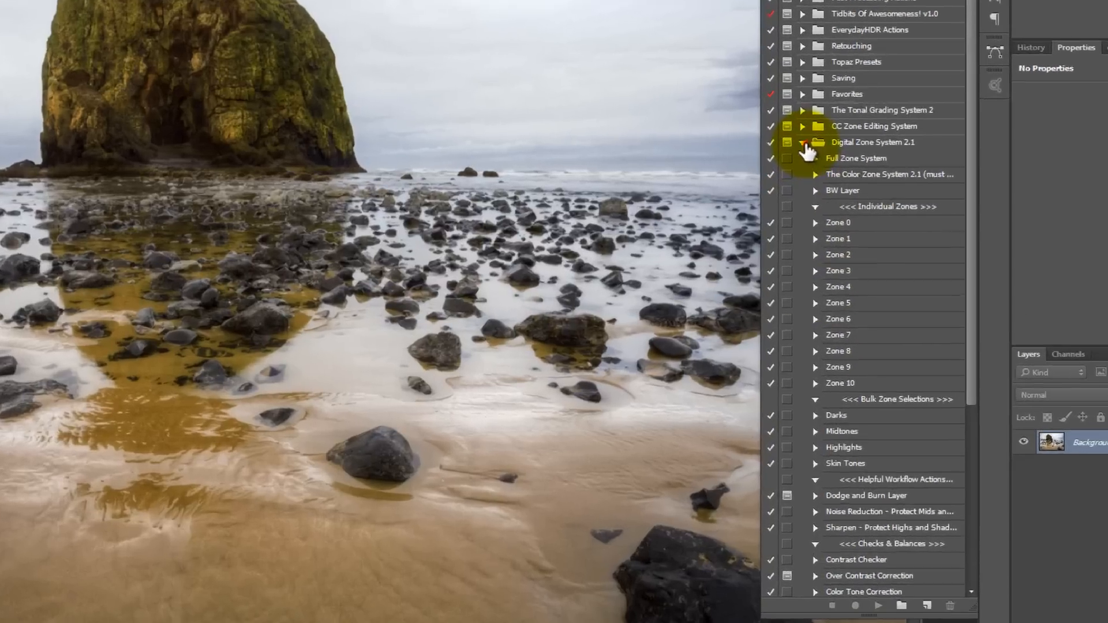
click(818, 254)
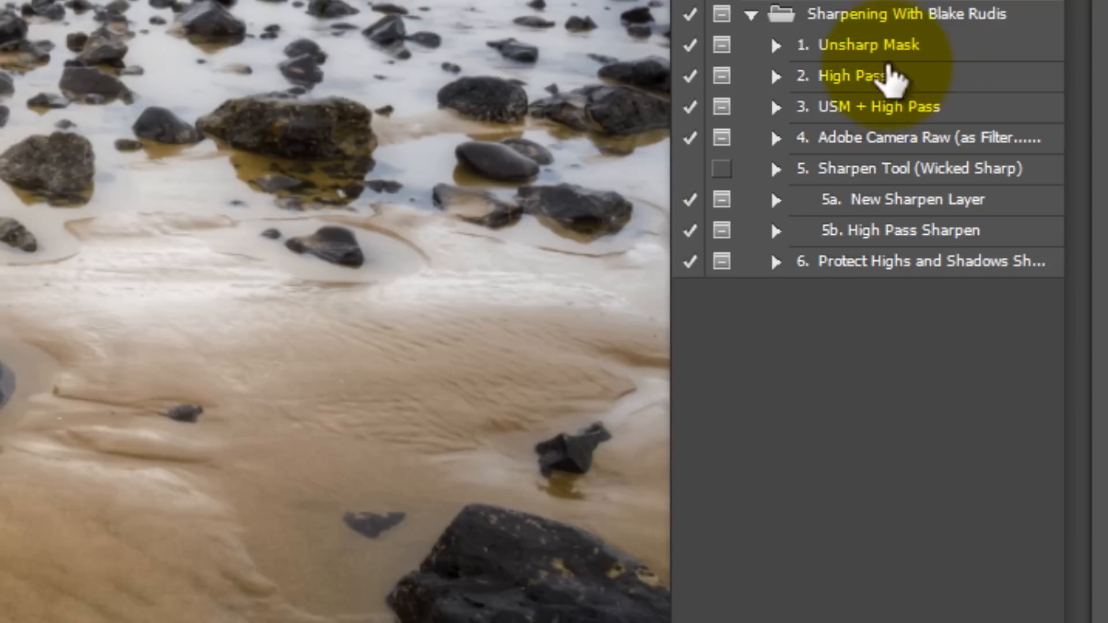
click(862, 41)
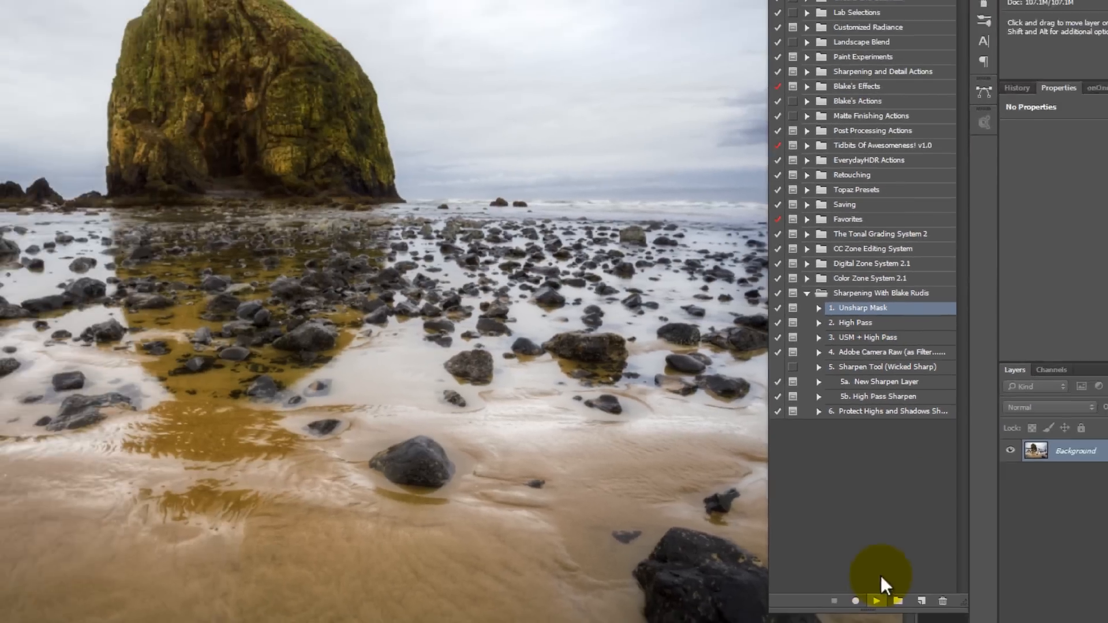
click(876, 589)
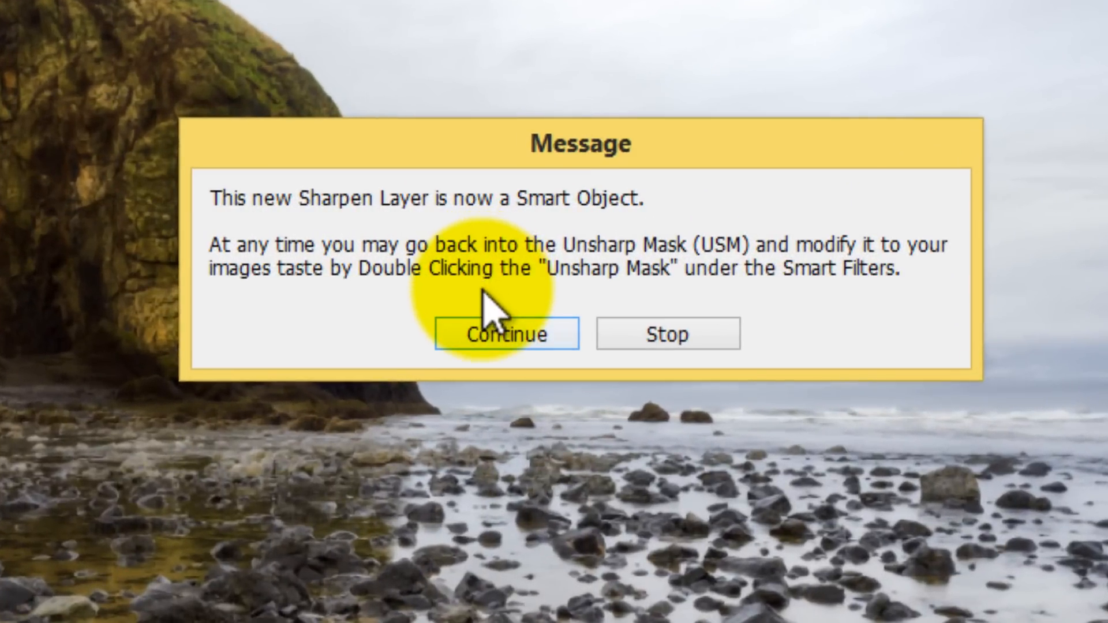
click(527, 336)
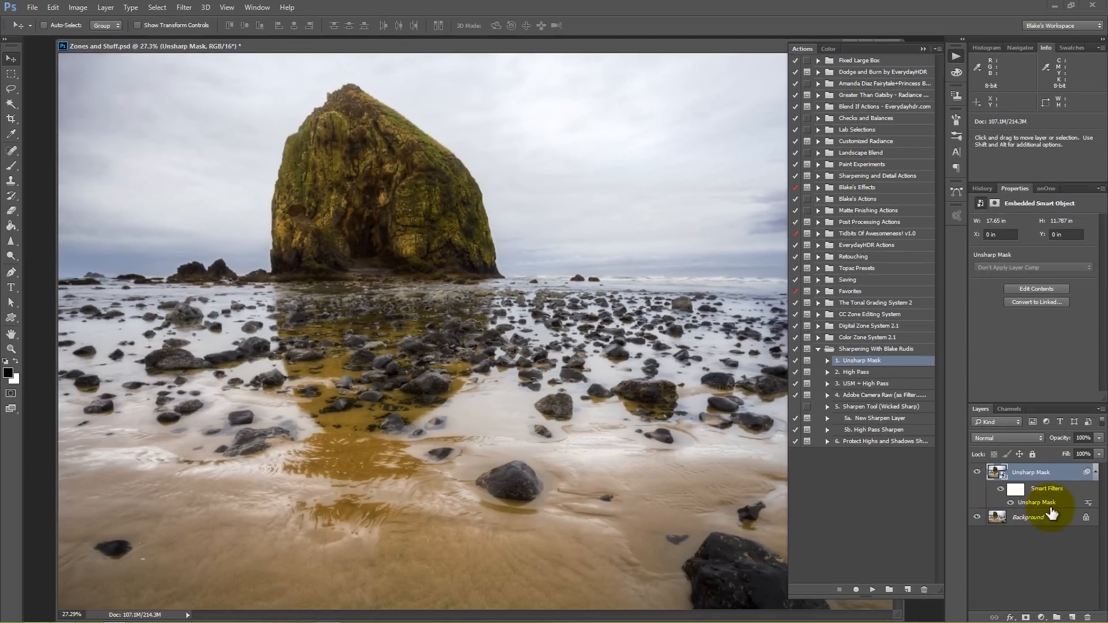
double_click(1046, 502)
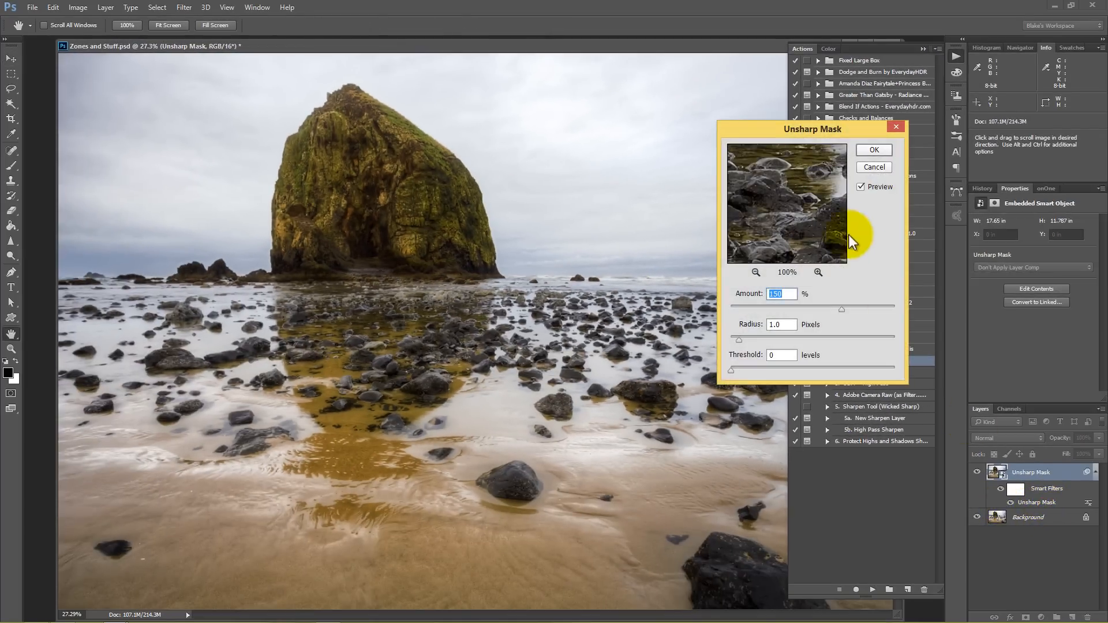
Cancel the Unsharp Mask filter settings and delete the Unsharp Mask layer.
click(874, 168)
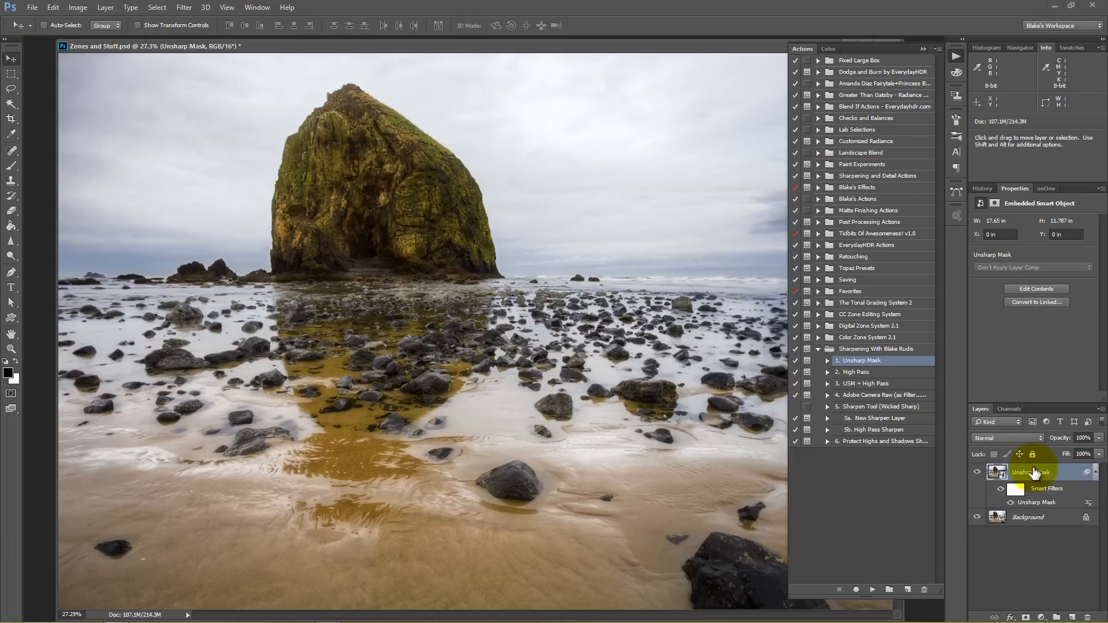
key(Delete)
Run the High Pass sharpening action and anchor the midtones of its Curves layer with a point at 128.
click(856, 371)
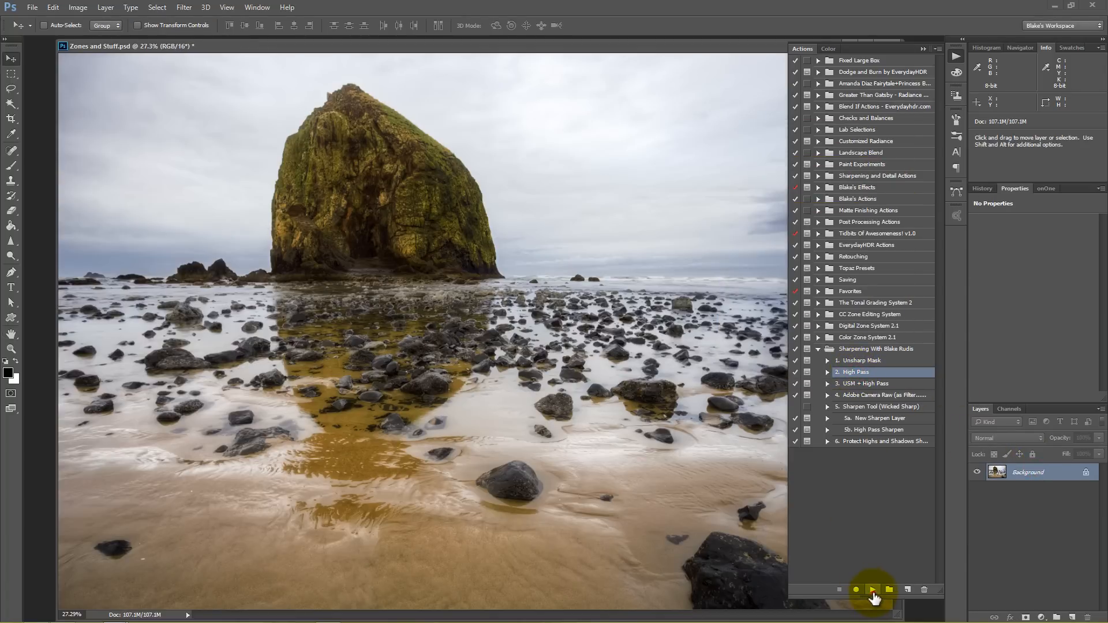
click(872, 589)
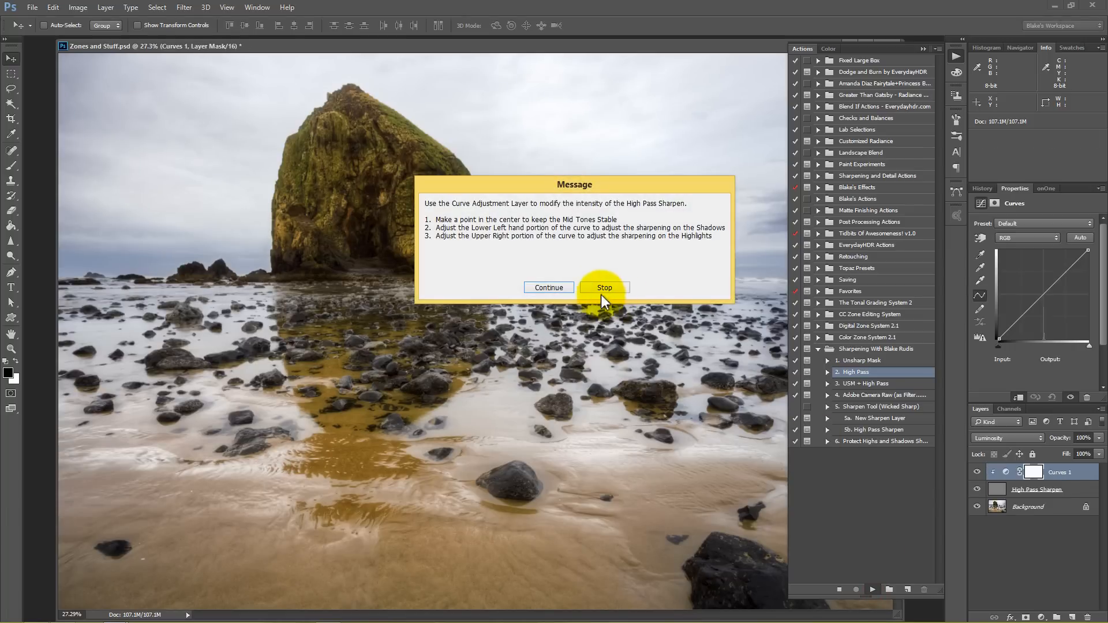
click(552, 290)
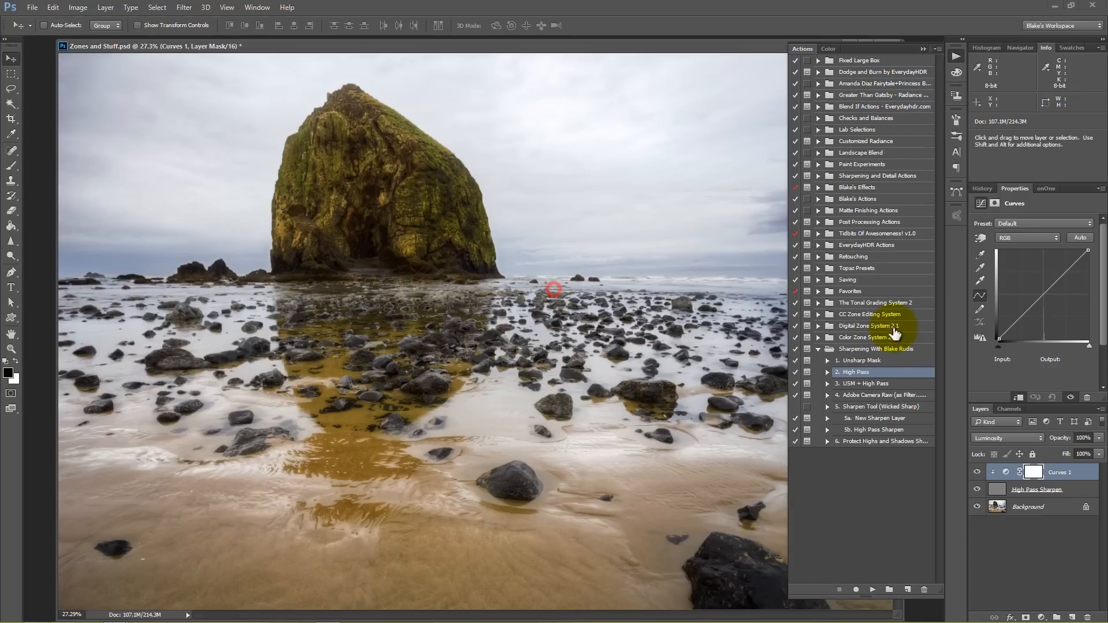
click(1043, 295)
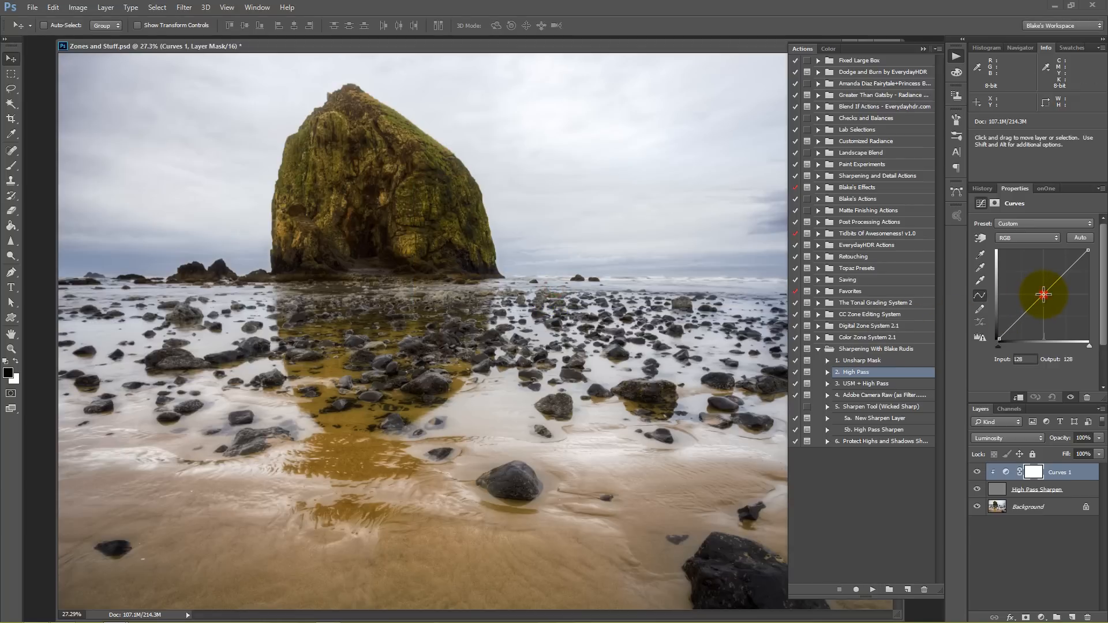
drag(1018, 317, 1006, 492)
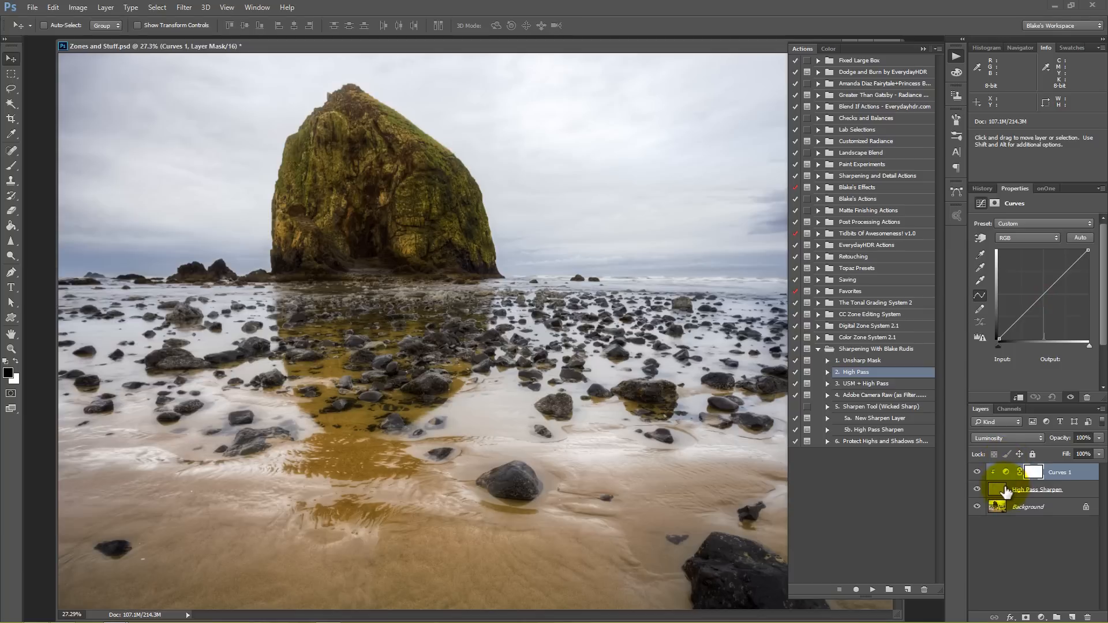
Delete the Curves 1 and High Pass Sharpen layers, leaving only the Background.
click(1004, 492)
click(1005, 472)
shift+click(1004, 489)
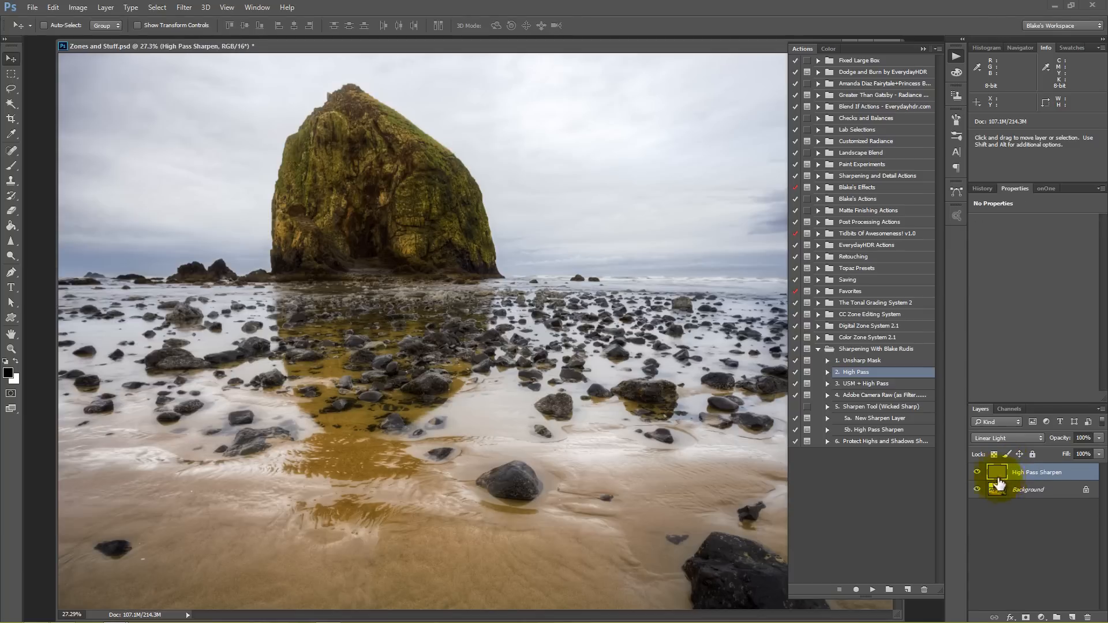
key(Delete)
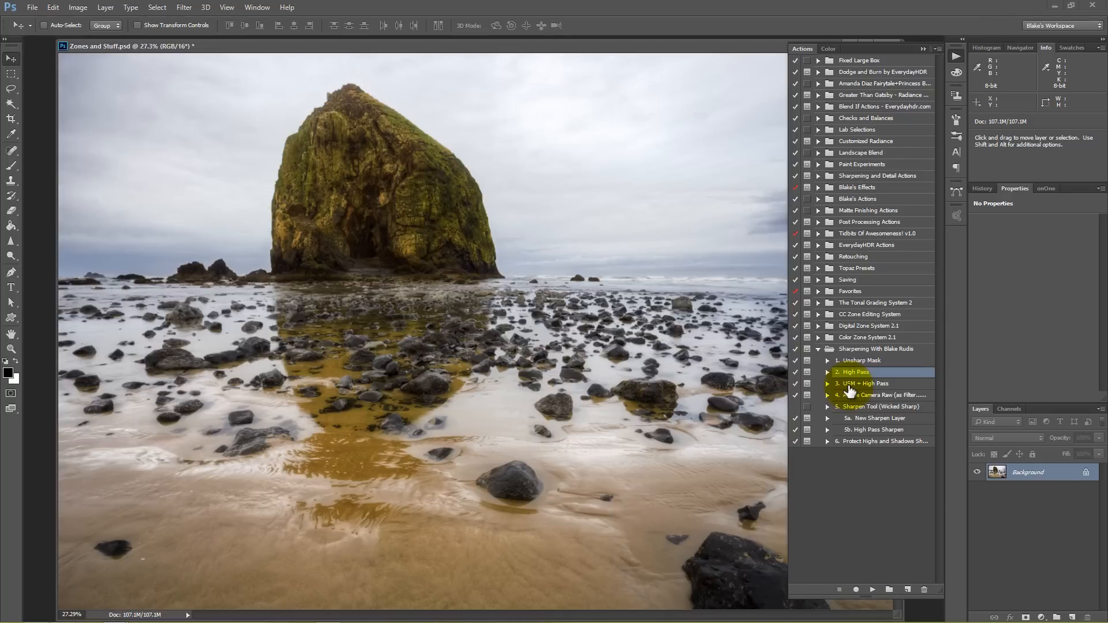
Run the USM + High Pass action from the sharpening action set on the photo.
click(848, 384)
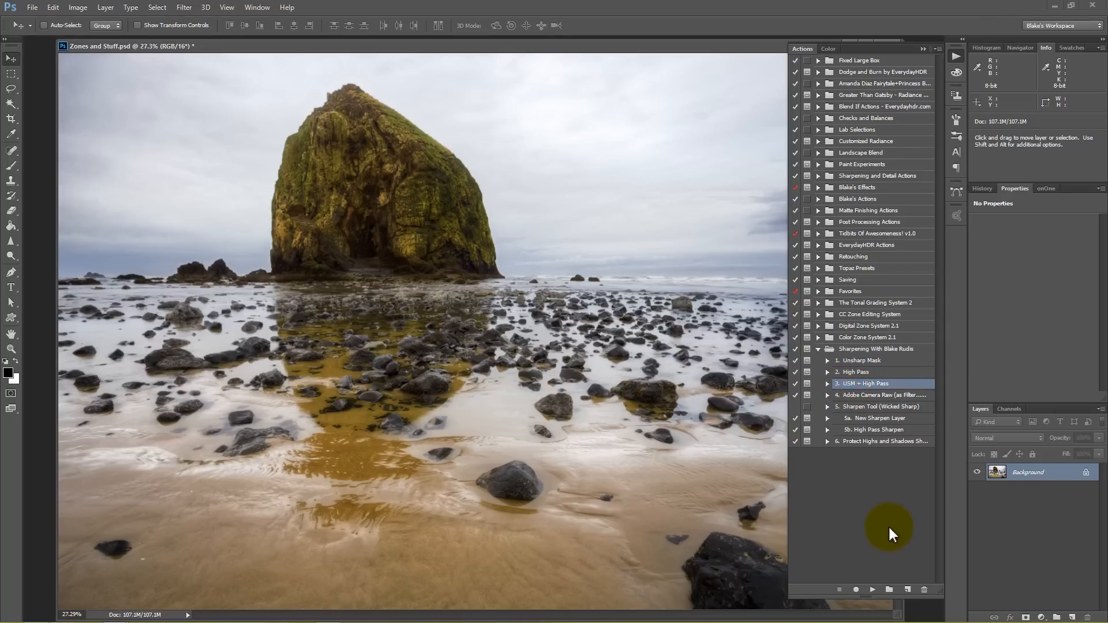
click(872, 588)
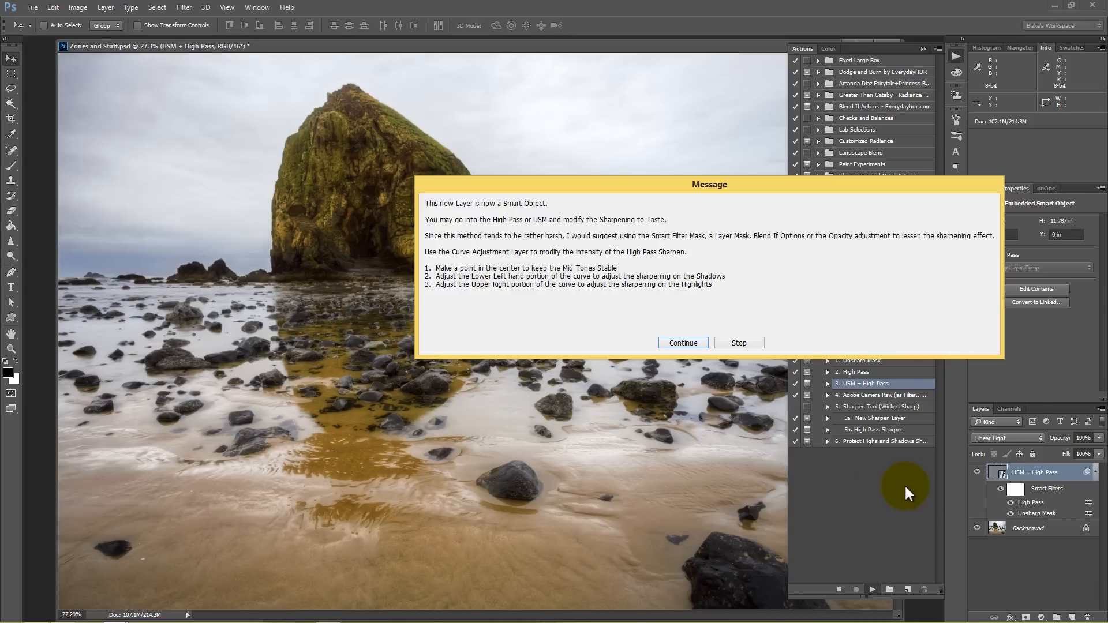
click(664, 341)
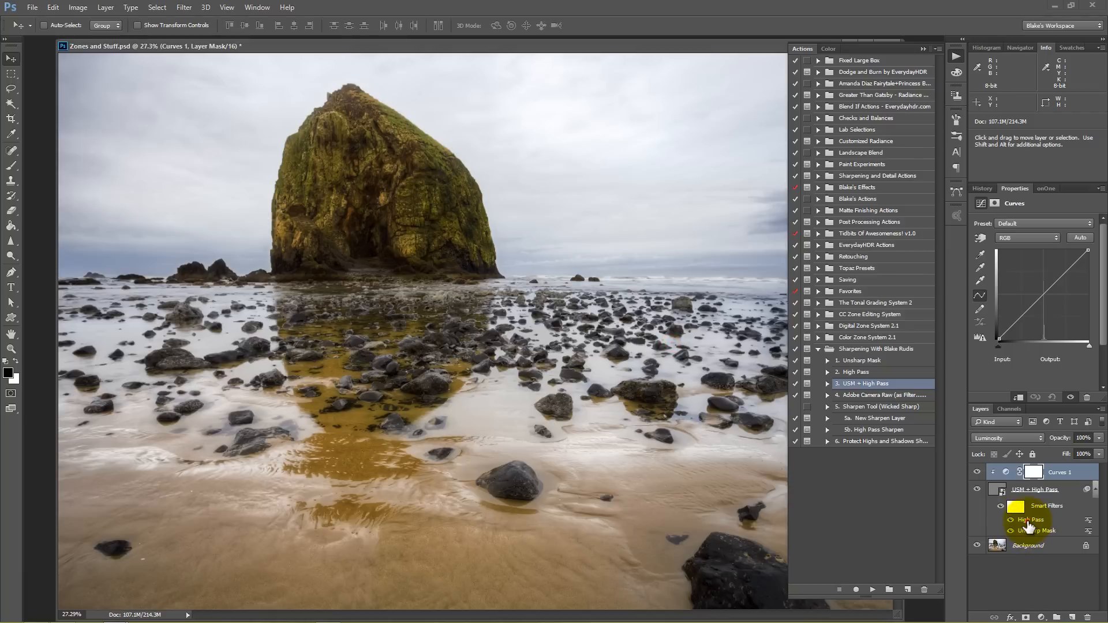
Review the High Pass and Unsharp Mask smart filter settings of the USM + High Pass layer, cancelling each dialog.
click(1027, 523)
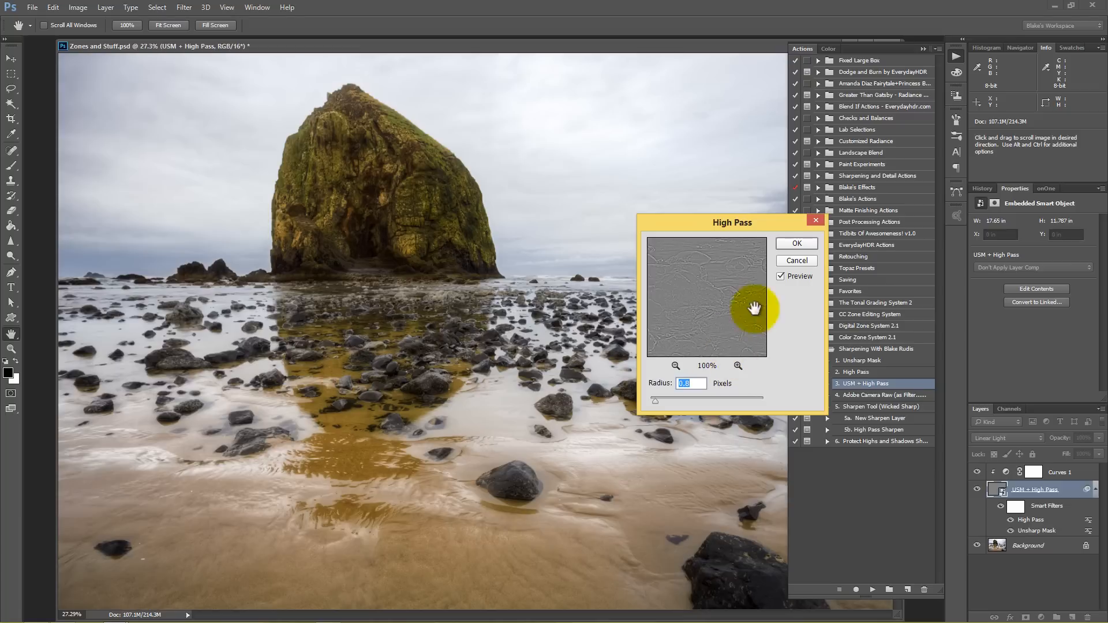
click(791, 262)
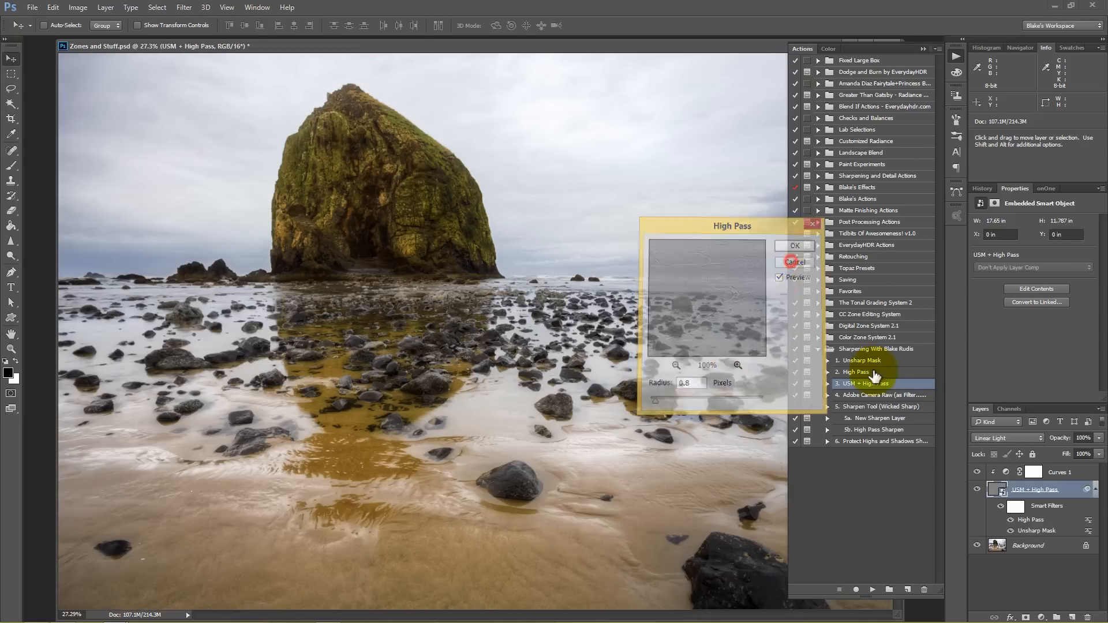
double_click(1027, 531)
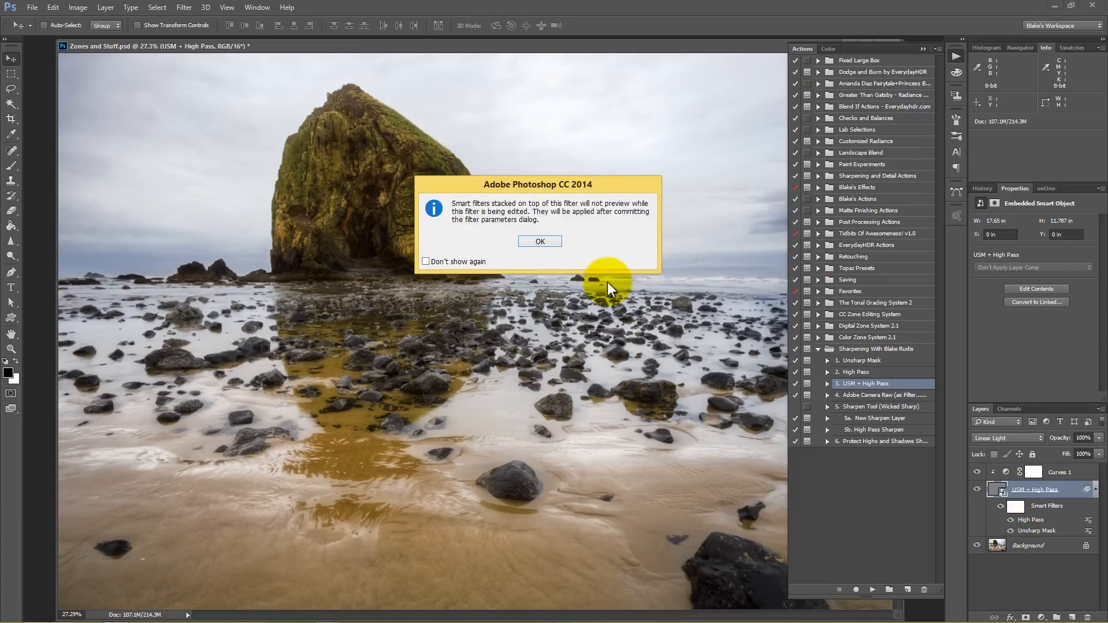
click(540, 240)
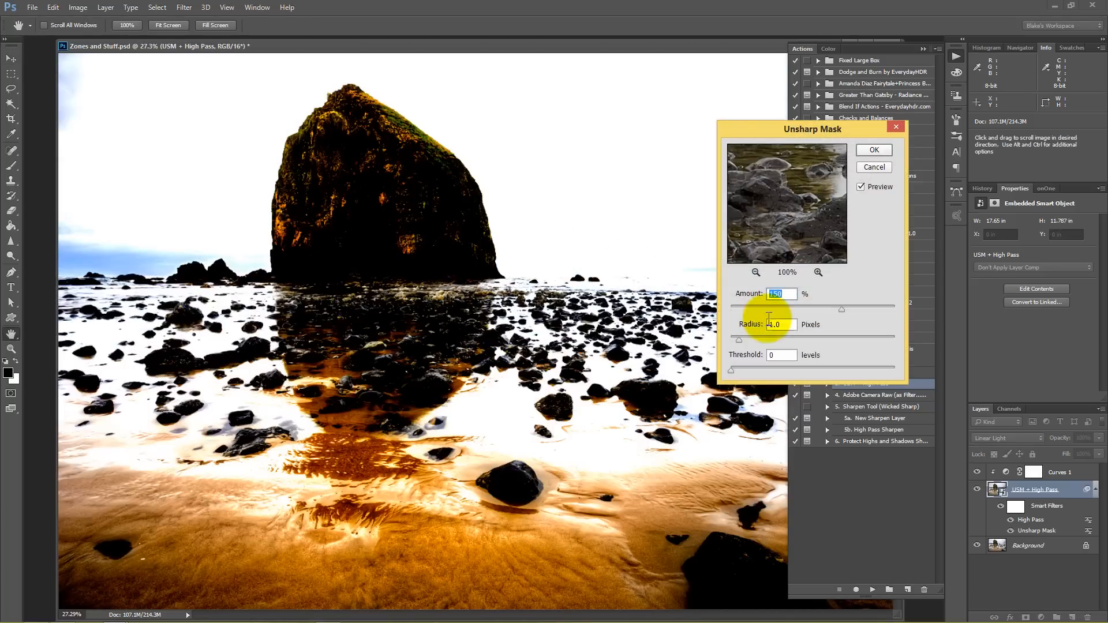
click(875, 167)
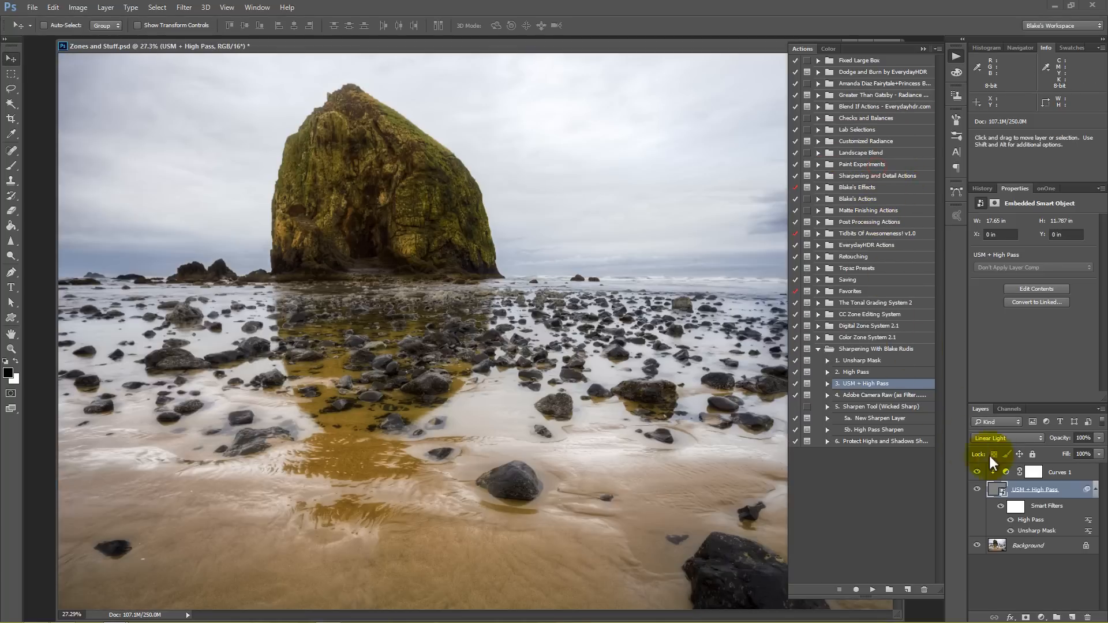
Anchor the Curves layer's midpoint at 128, and pull the curve down in both the shadows and the highlights.
click(1007, 473)
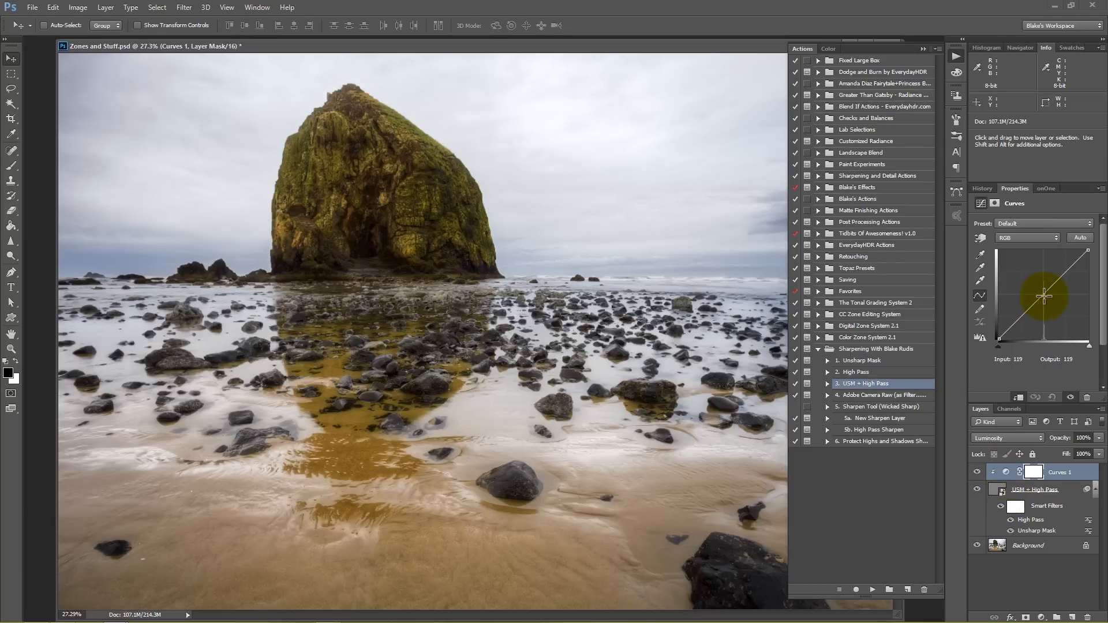
click(1043, 294)
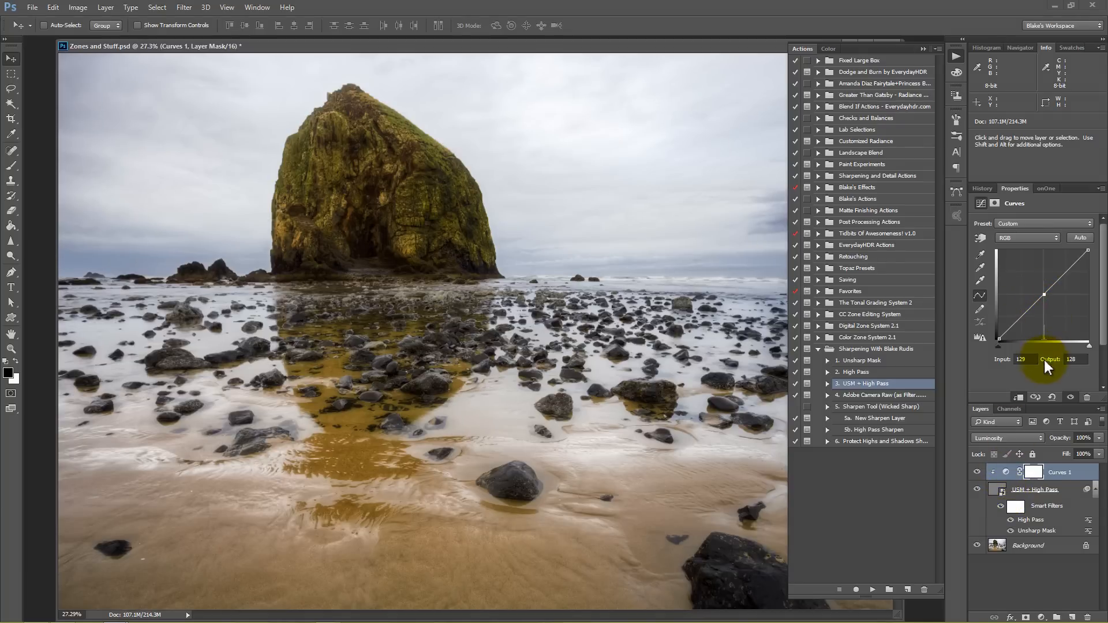
click(1026, 359)
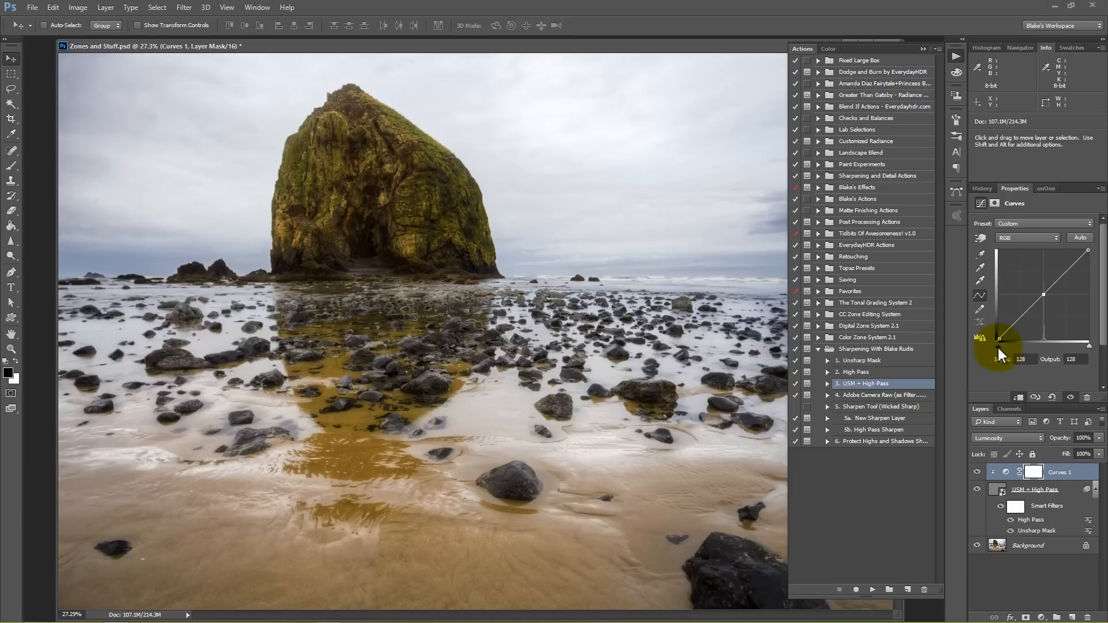
mouse_move(1020, 317)
mouse_down()
mouse_move(1019, 304)
mouse_move(1032, 317)
mouse_up()
mouse_move(1071, 269)
mouse_down()
mouse_move(1079, 292)
mouse_move(1070, 285)
mouse_up()
Delete the Curves 1 and USM + High Pass layers from the photo.
click(1001, 475)
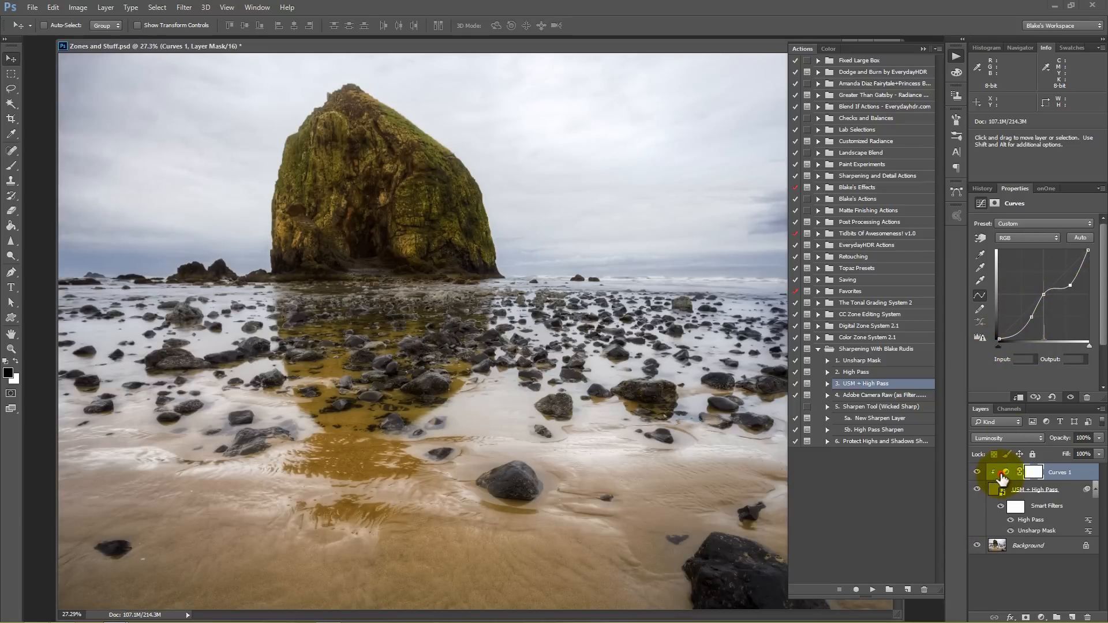
key(Delete)
key(Delete)
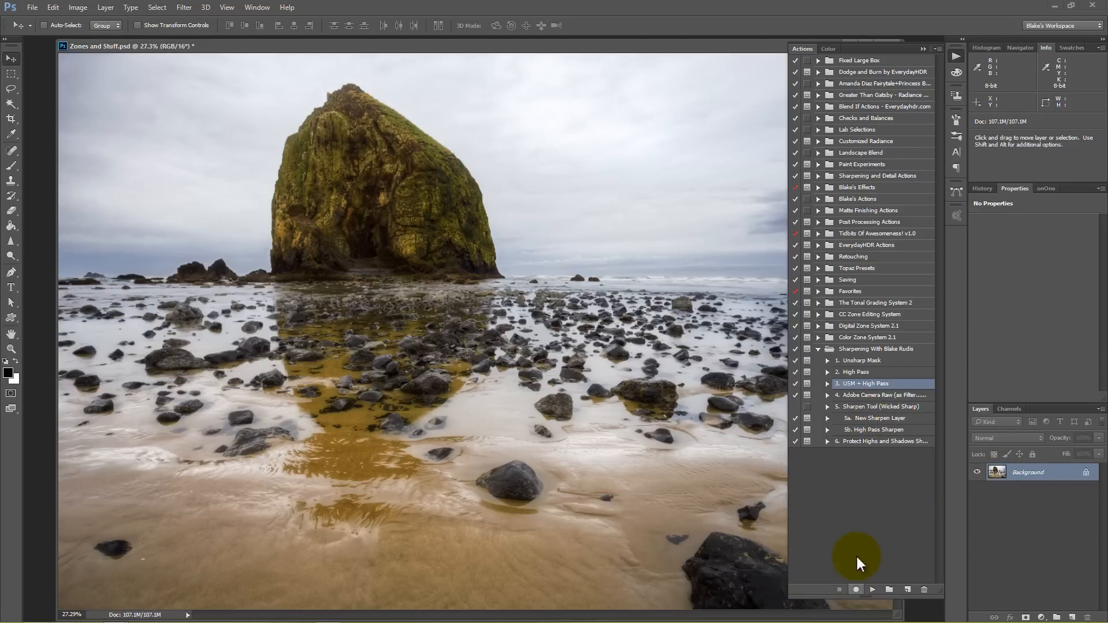
Run the Adobe Camera Raw (as Filter) action and review the resulting smart filter's Detail sharpening settings, cancelling the dialog.
click(861, 394)
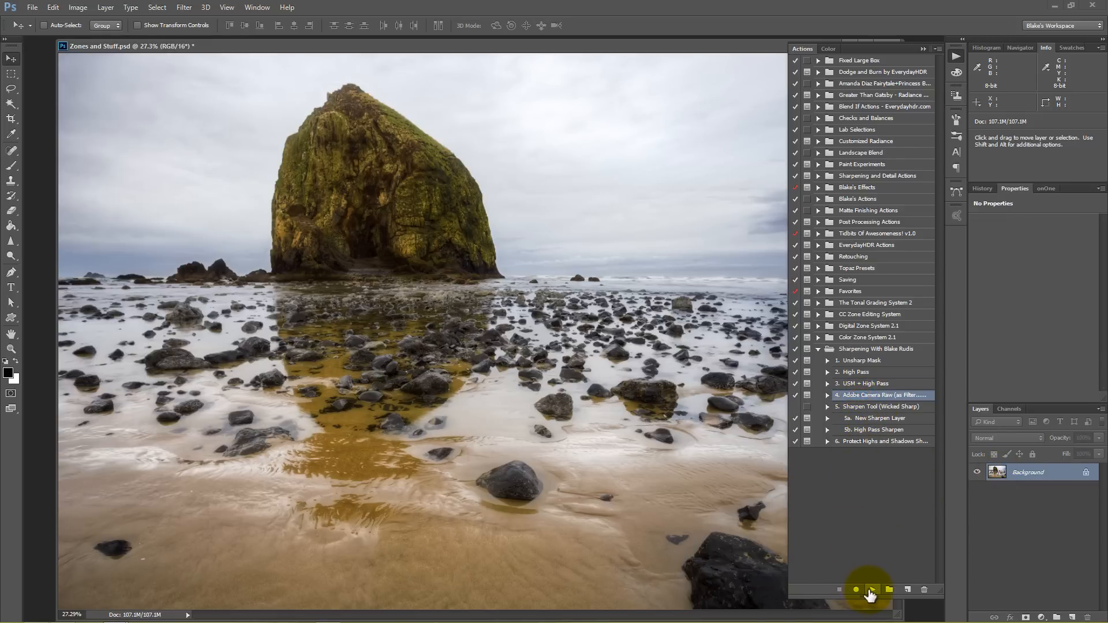
click(872, 589)
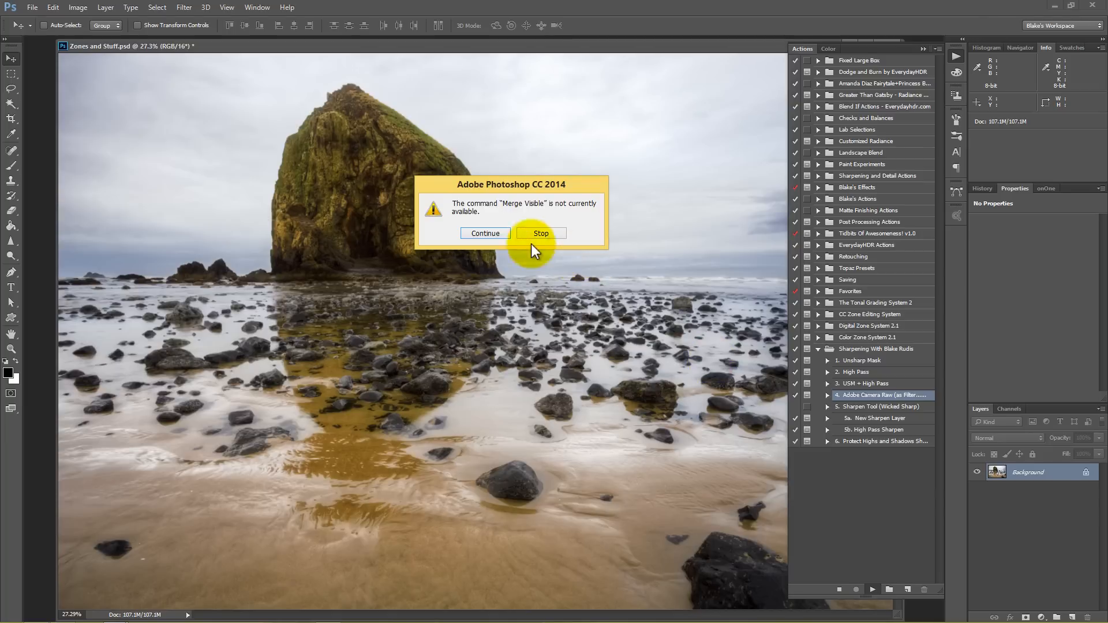
click(485, 233)
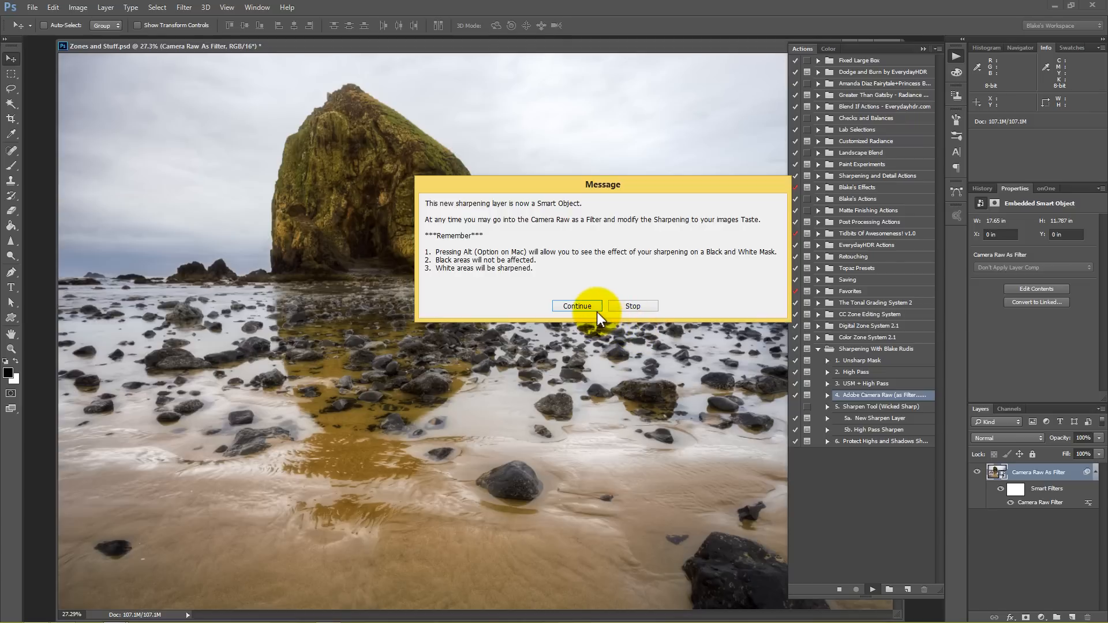
click(593, 307)
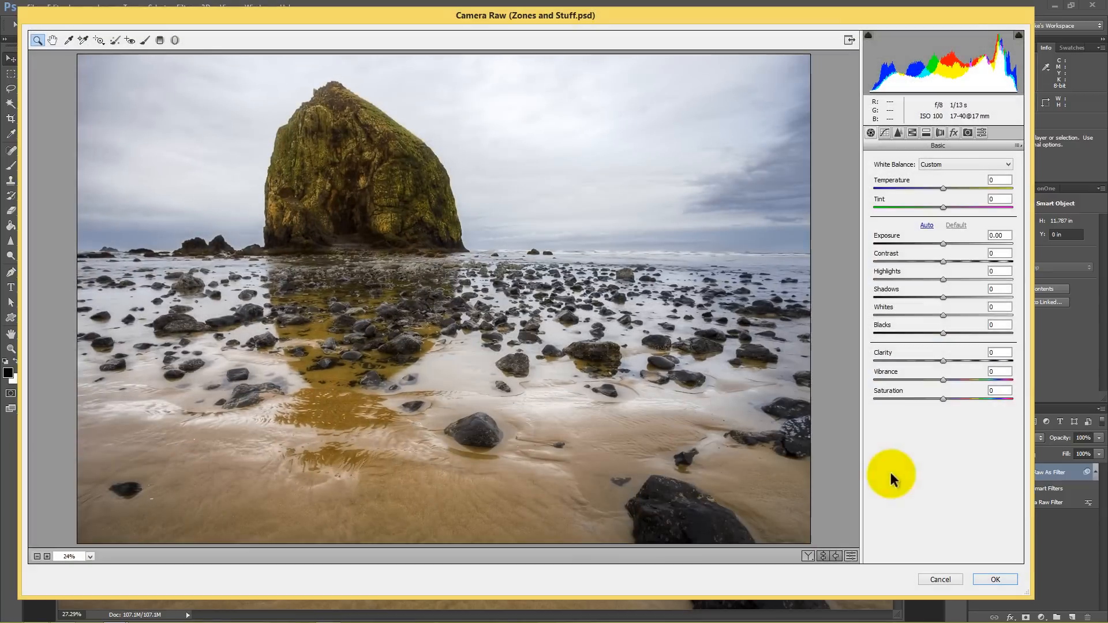
click(897, 133)
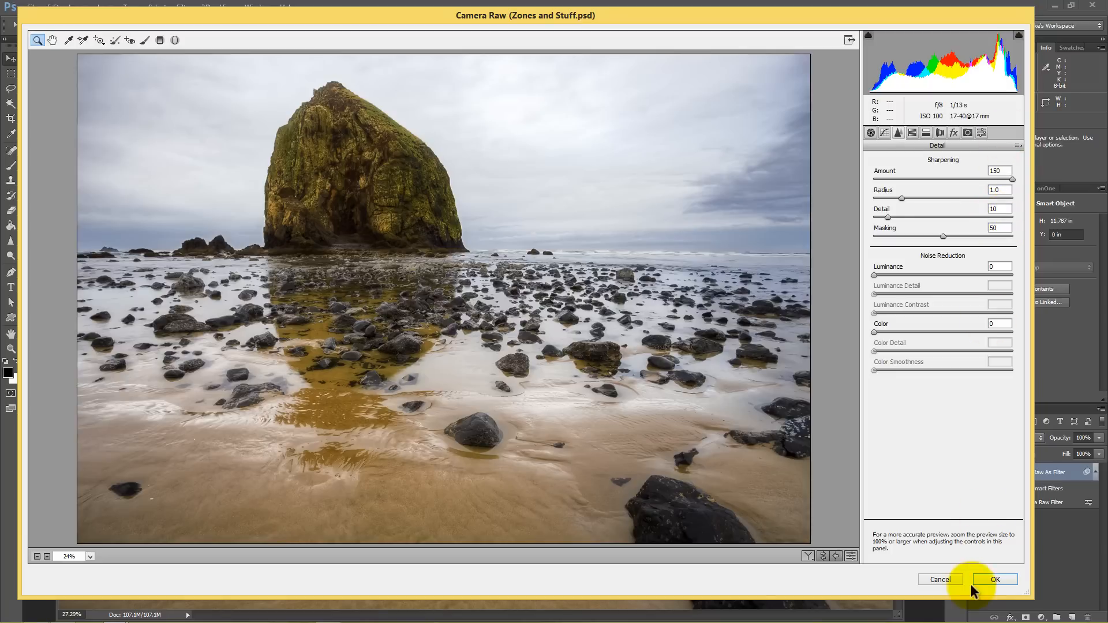
click(940, 580)
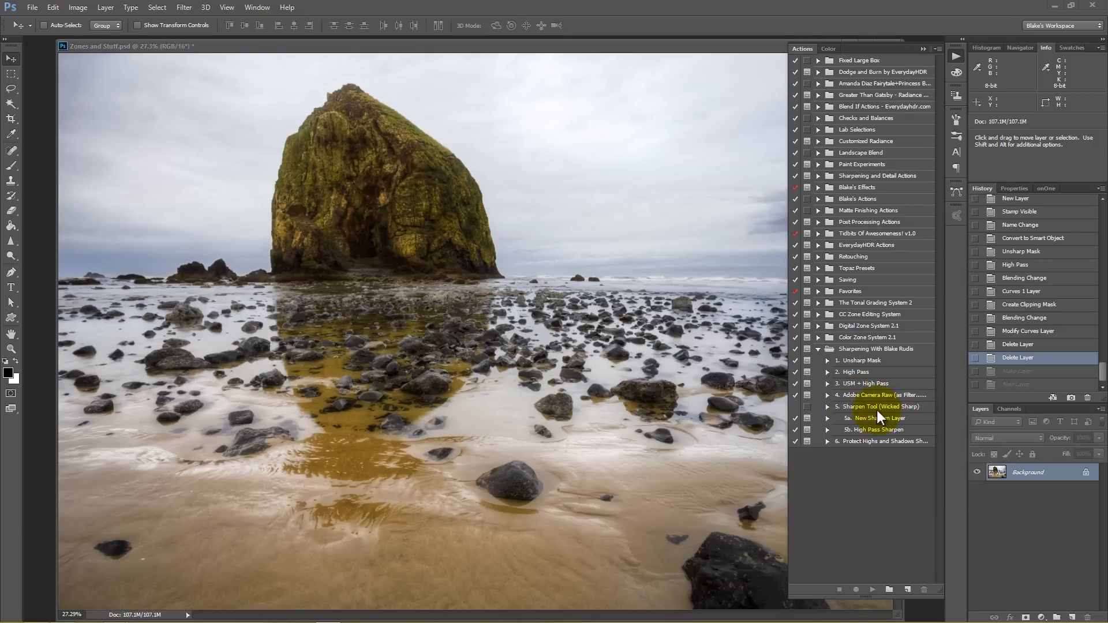
Run the New Sharpen Layer action of the Sharpen Tool (Wicked Sharp) group to create a layer for painted sharpening.
click(877, 409)
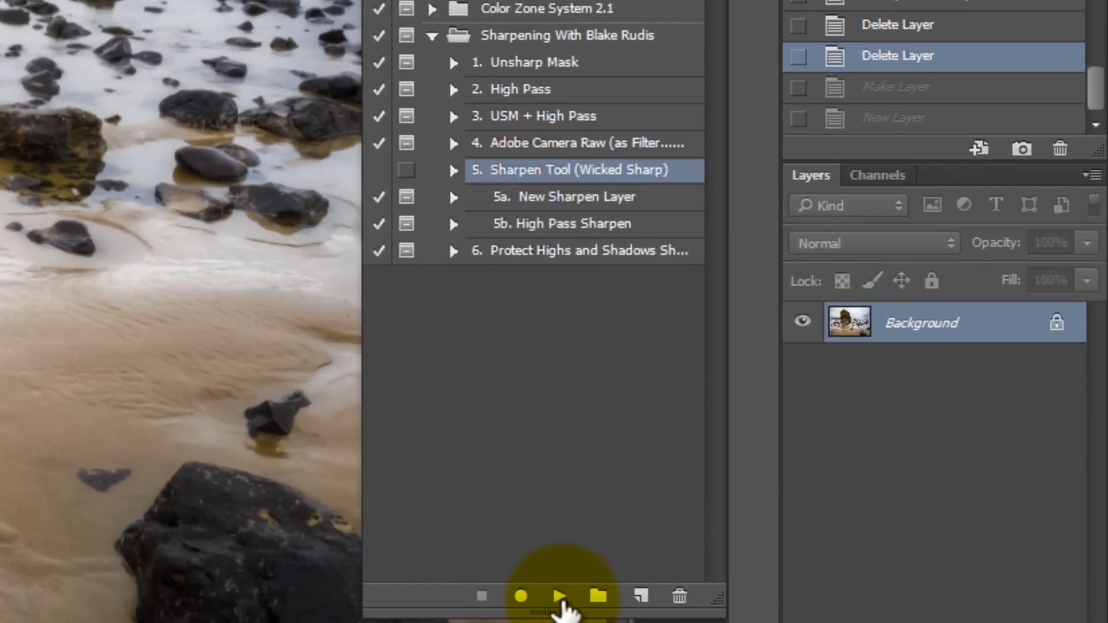
click(559, 595)
click(559, 197)
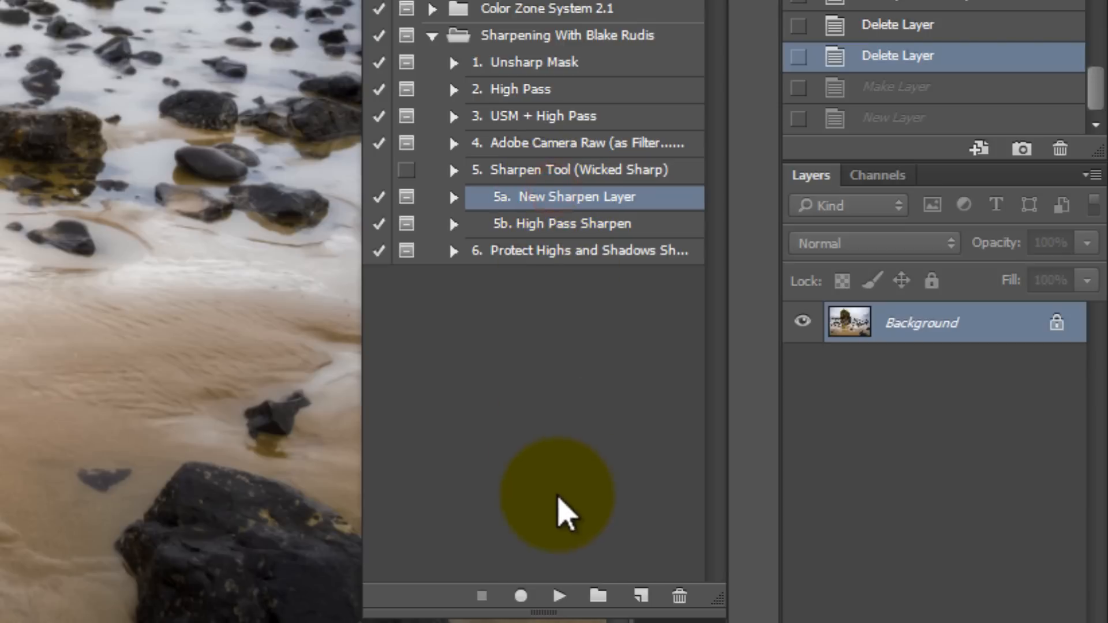
click(559, 595)
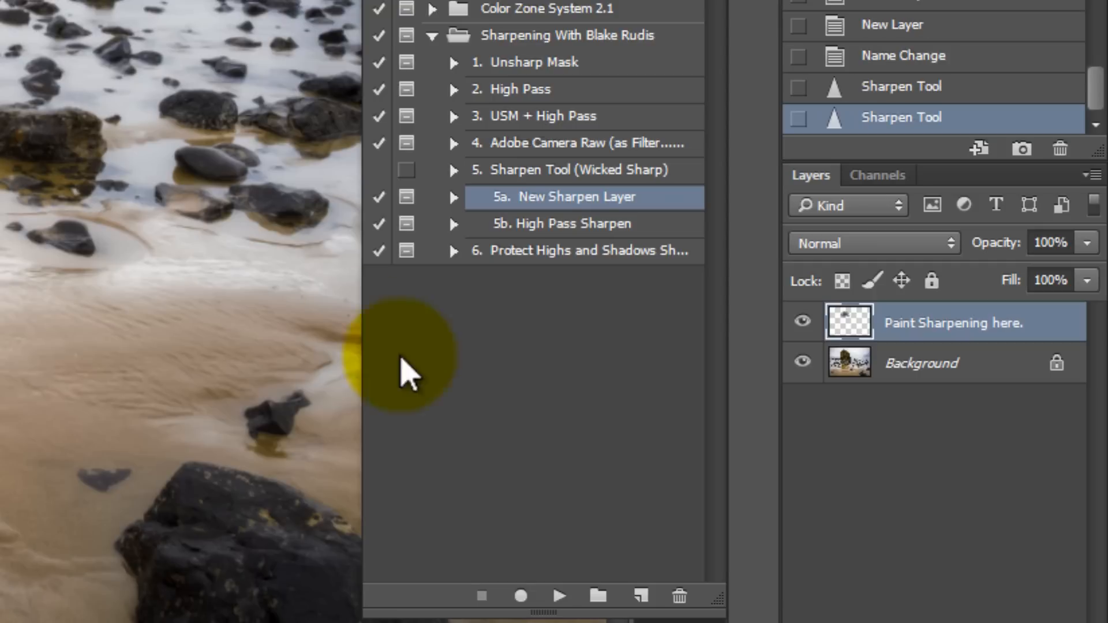
Run the High Pass Sharpen action on the painted sharpening layer, accepting a High Pass radius of 0.5 pixels.
click(538, 226)
click(558, 596)
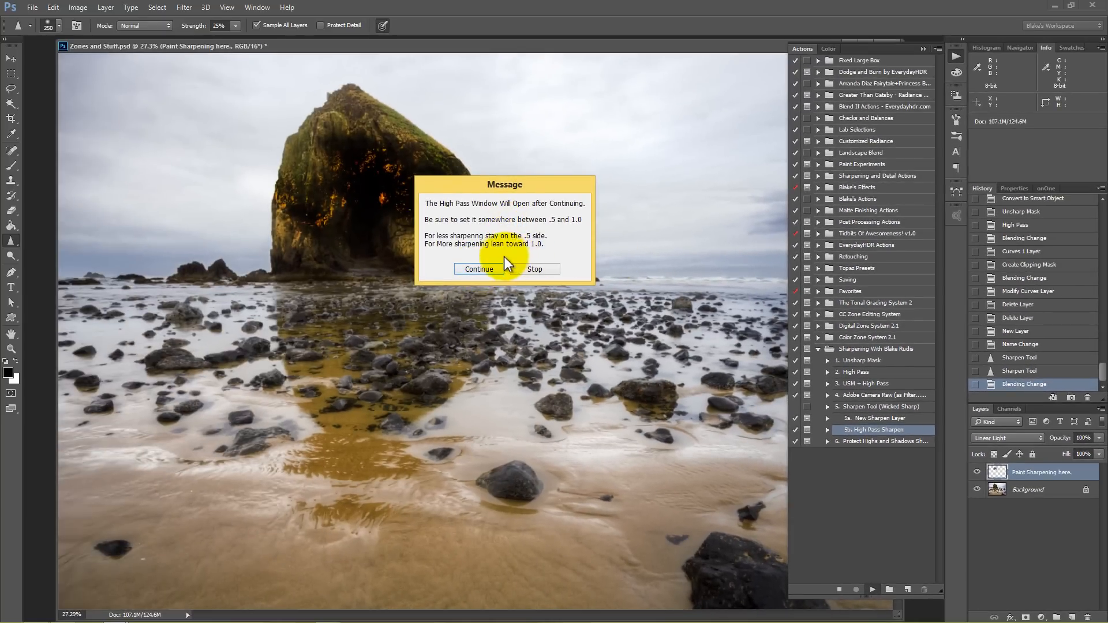
click(478, 268)
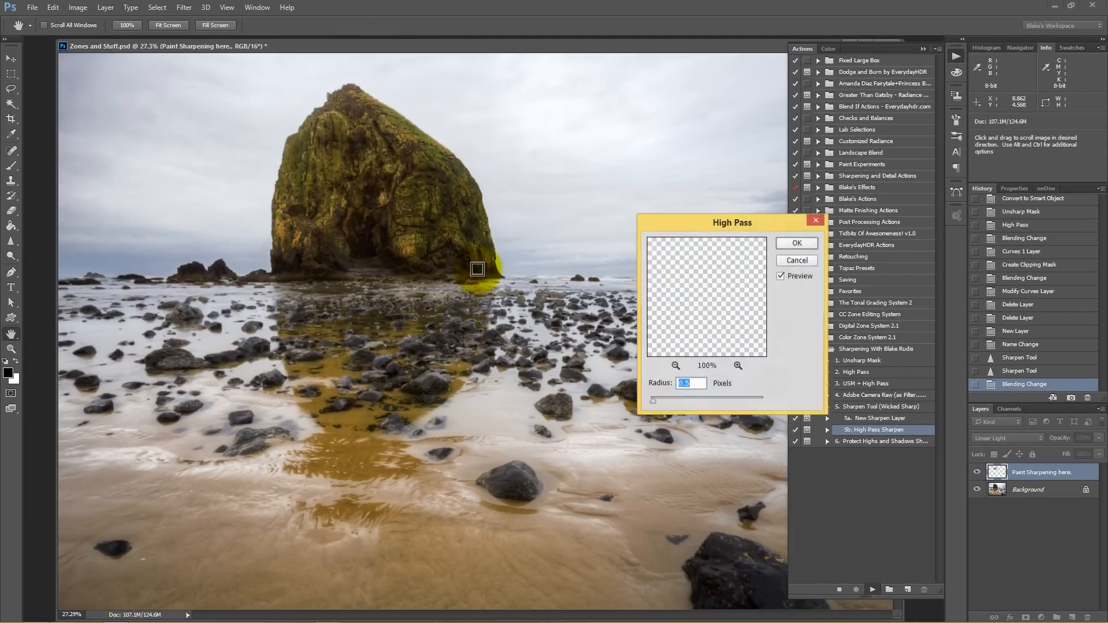
click(795, 243)
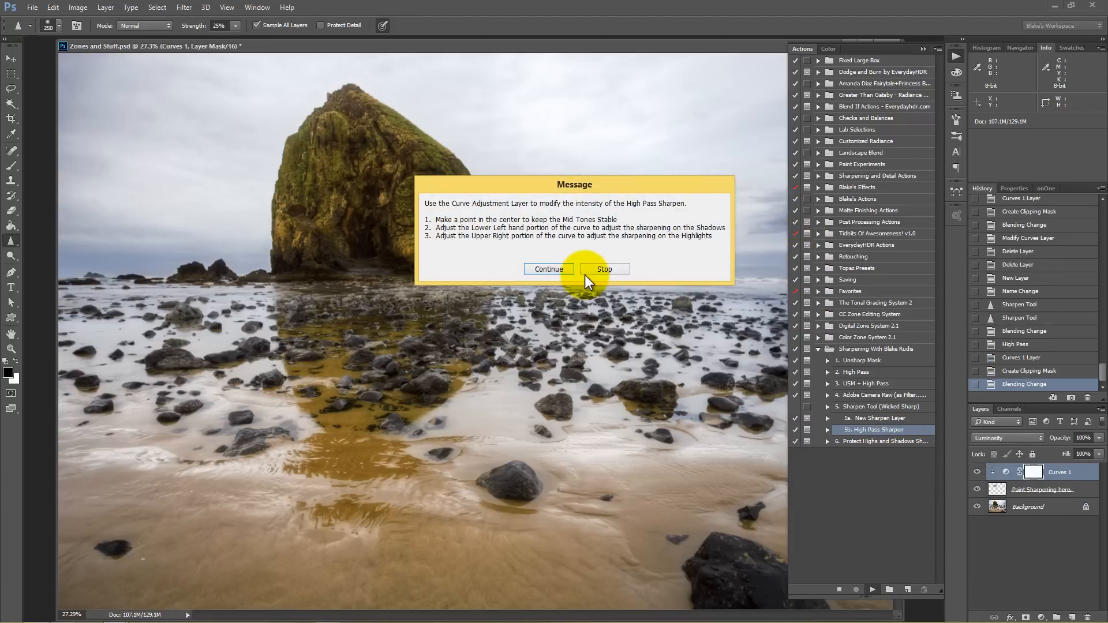
click(549, 269)
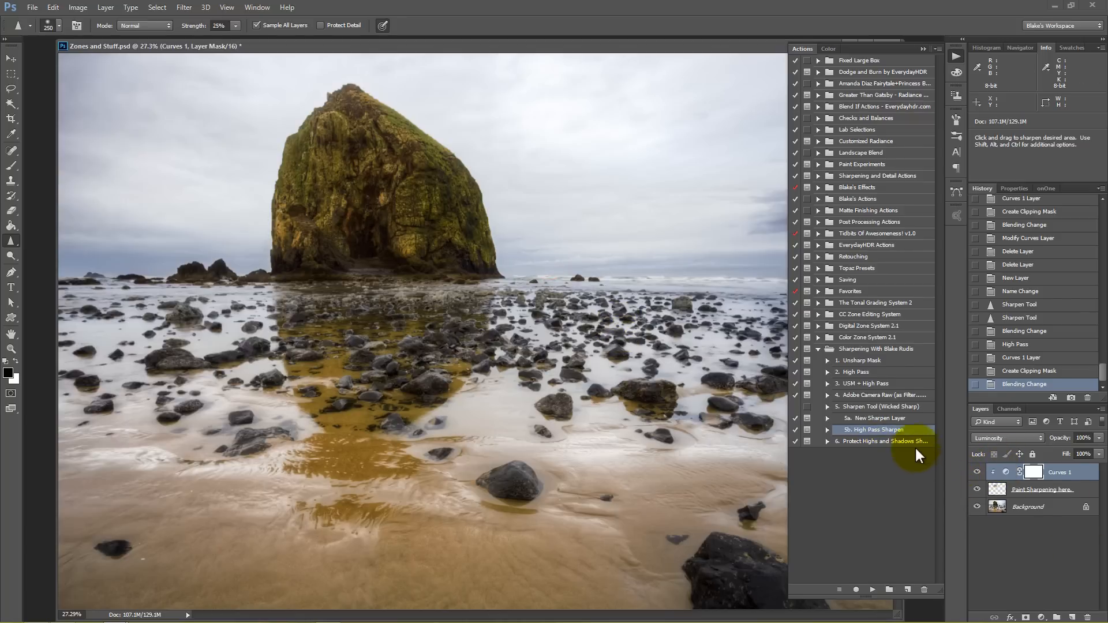
Delete the Curves 1 layer and the painted sharpening layer beneath it.
click(1005, 474)
key(Delete)
key(Delete)
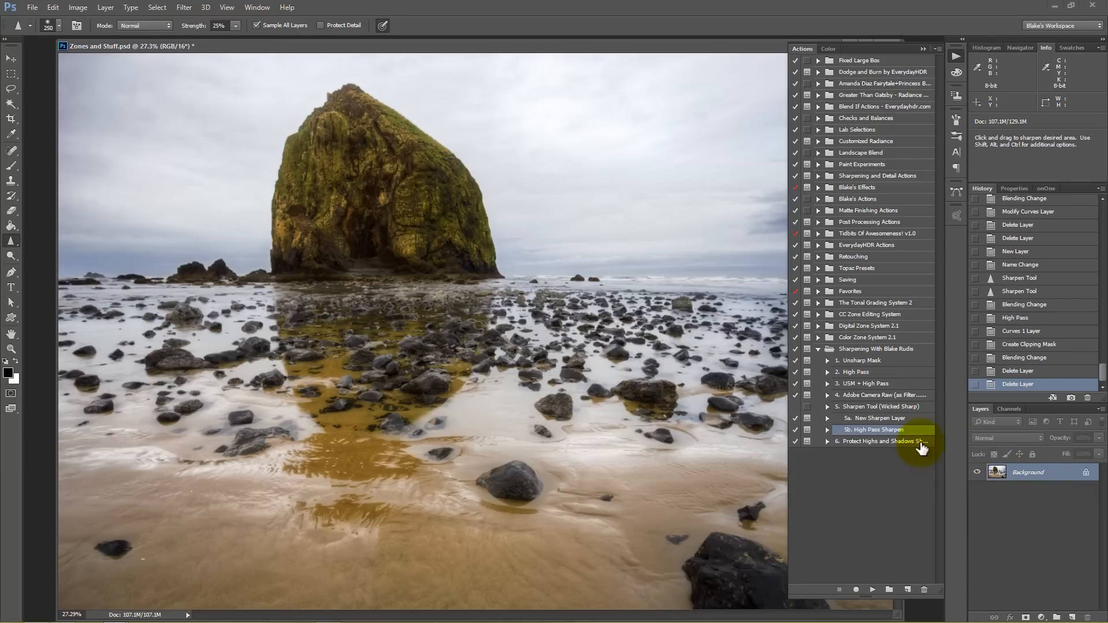
Run the Protect Highs and Shadows sharpening action and review the Blend If settings of its High Pass layer, accepting the dialog.
click(883, 441)
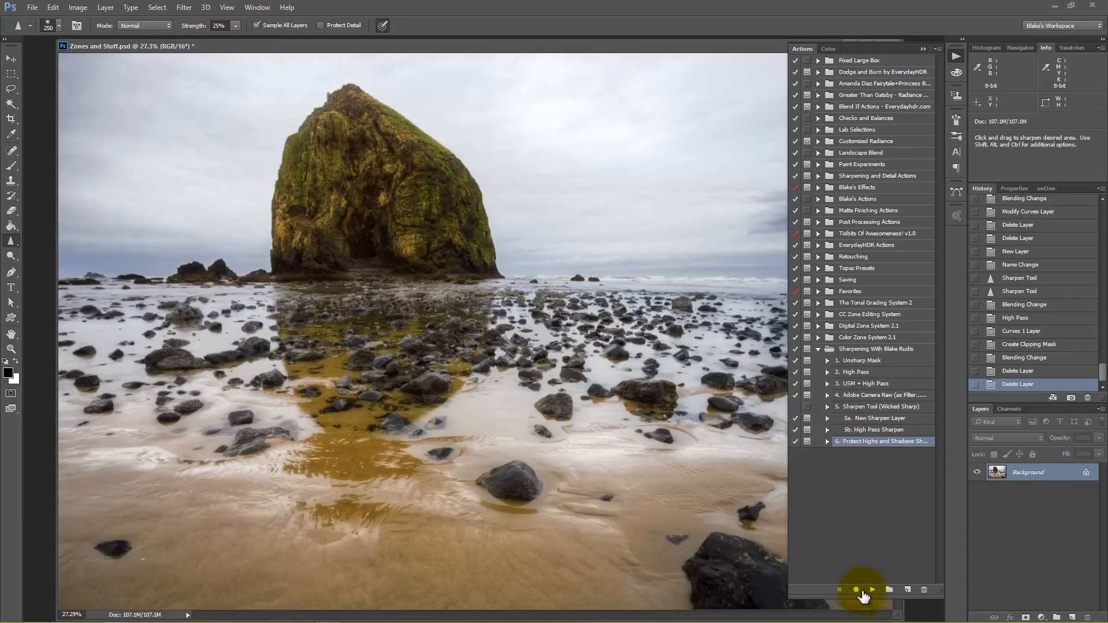
click(872, 590)
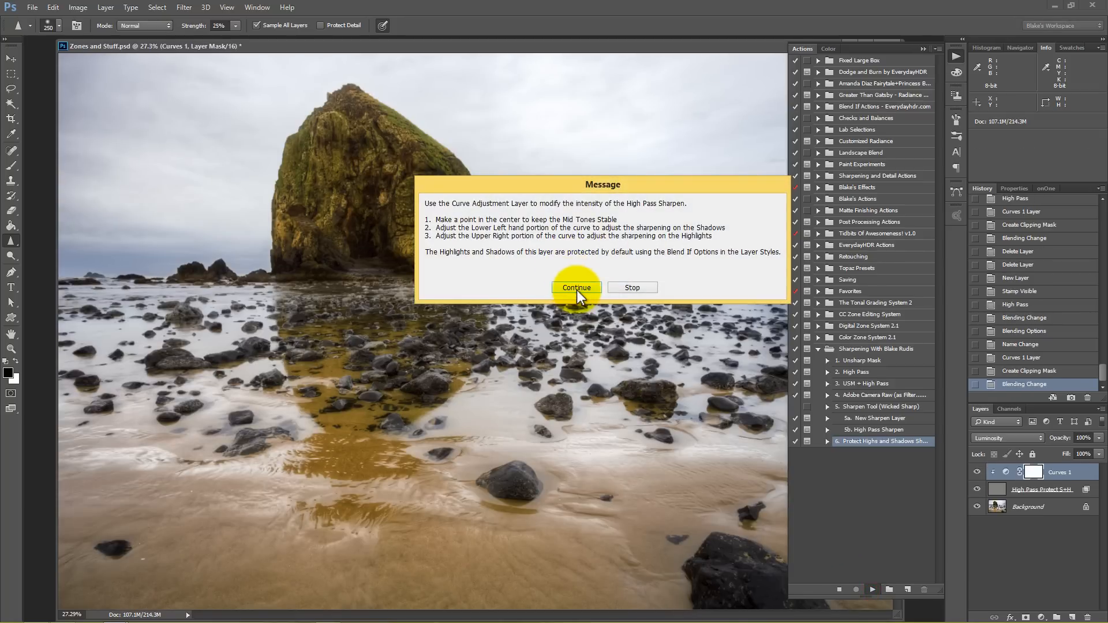
click(579, 288)
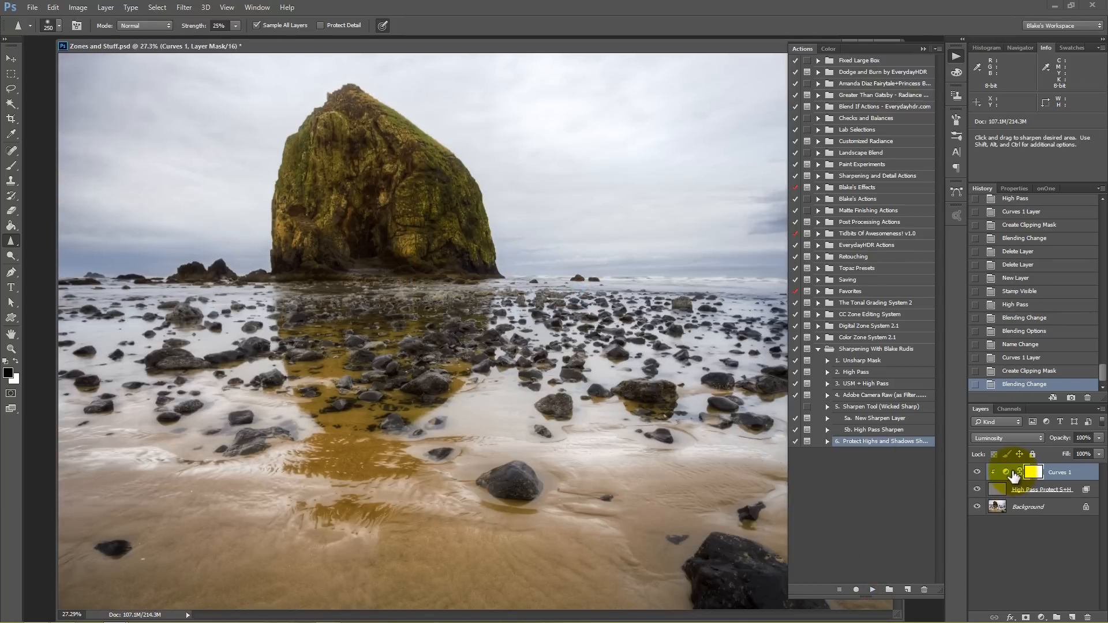
double_click(1085, 489)
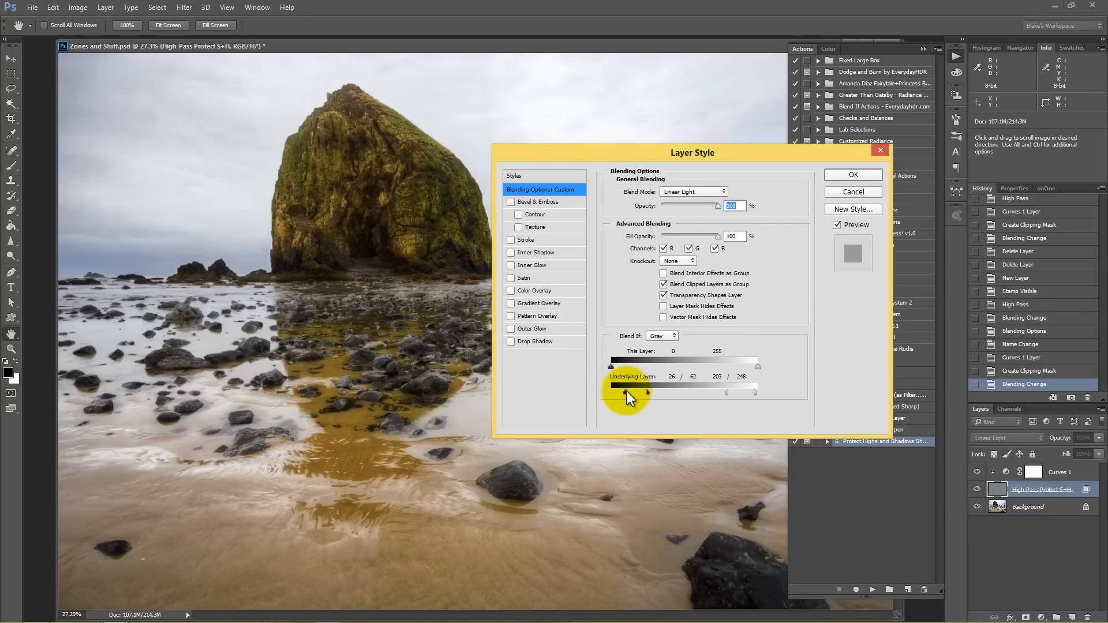
click(835, 178)
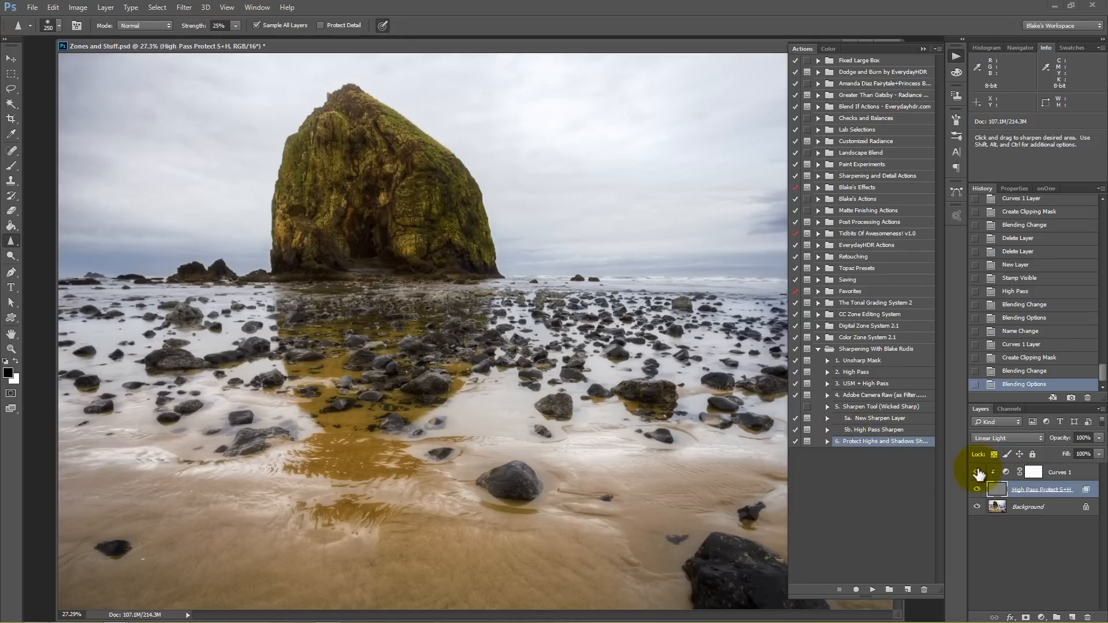
Delete the Curves 1 layer and the High Pass Protect S+H layer.
key(shift+alt+y)
key(Delete)
key(Delete)
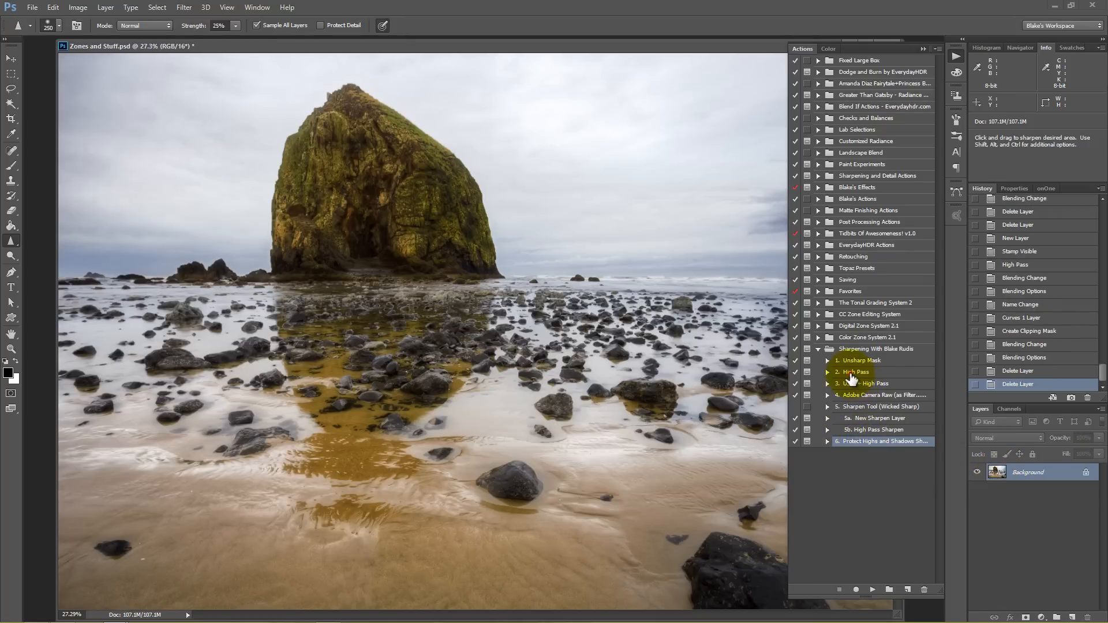
Run the USM + High Pass action of the Sharpening With Blake Rudis set on the beach photo.
click(854, 372)
click(849, 383)
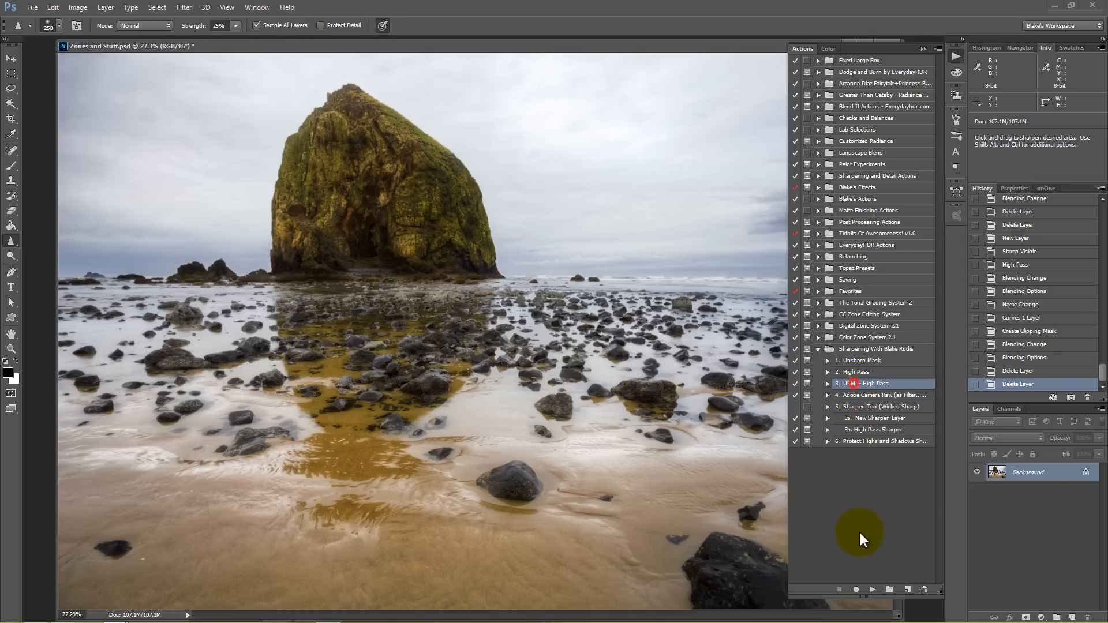
click(870, 591)
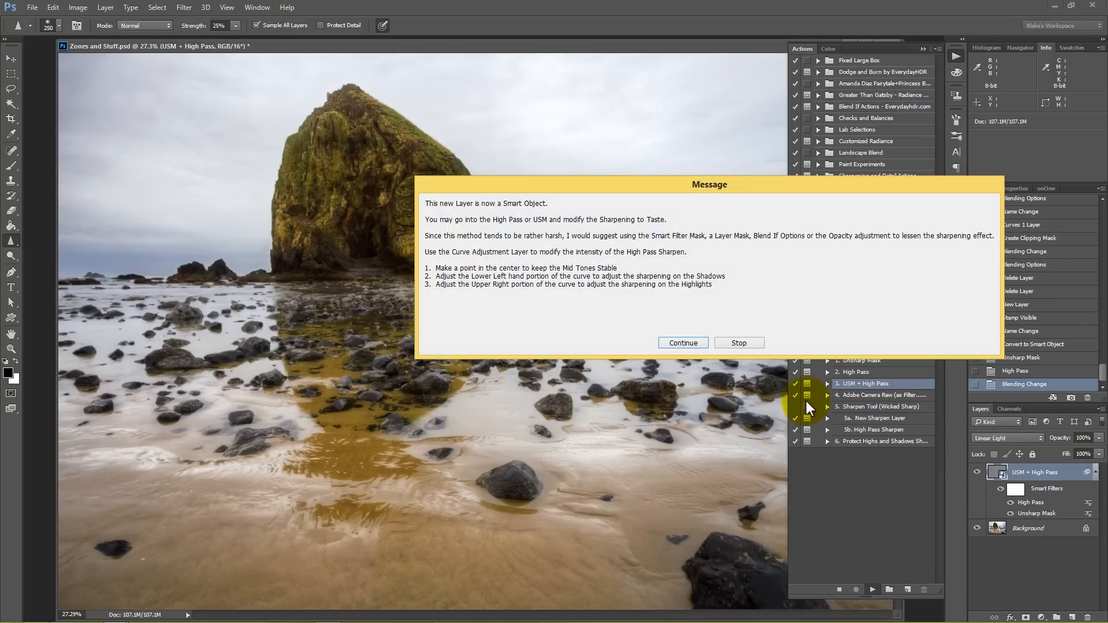
click(687, 342)
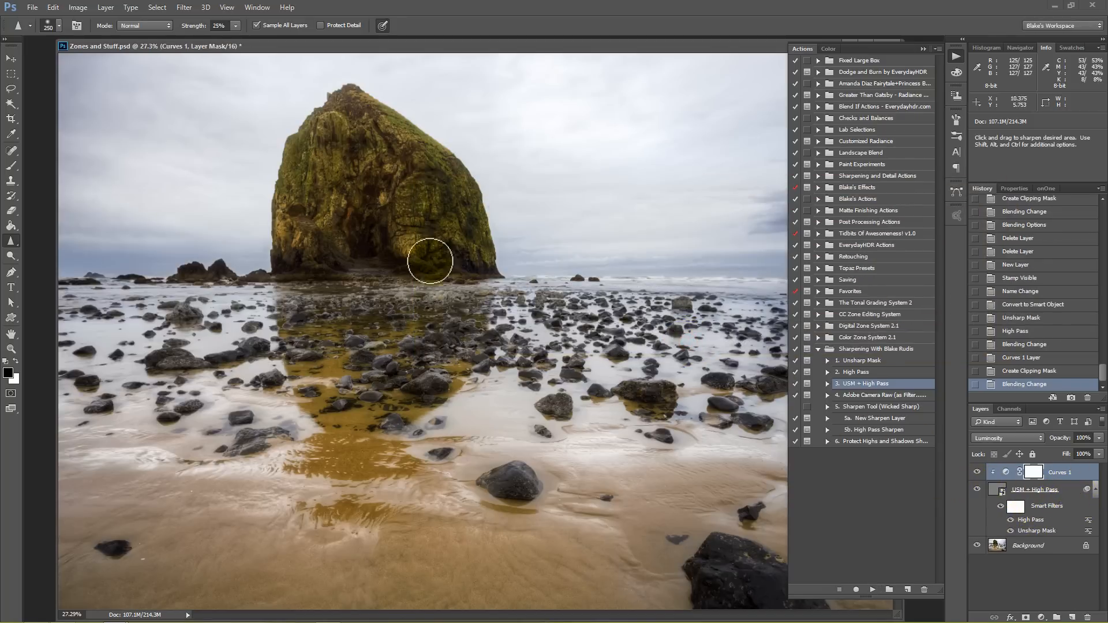
Set the USM + High Pass layer's Blend If Underlying Layer range to 42 / 78 for shadows and 179 / 211 for highlights.
drag(257, 217, 405, 293)
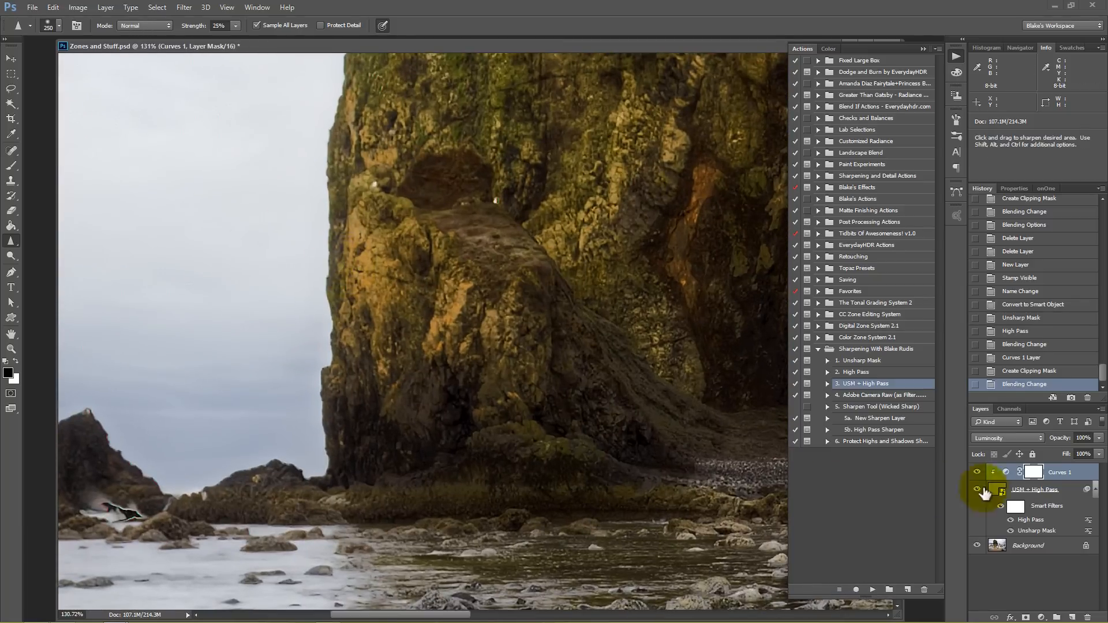
click(1070, 499)
double_click(1070, 500)
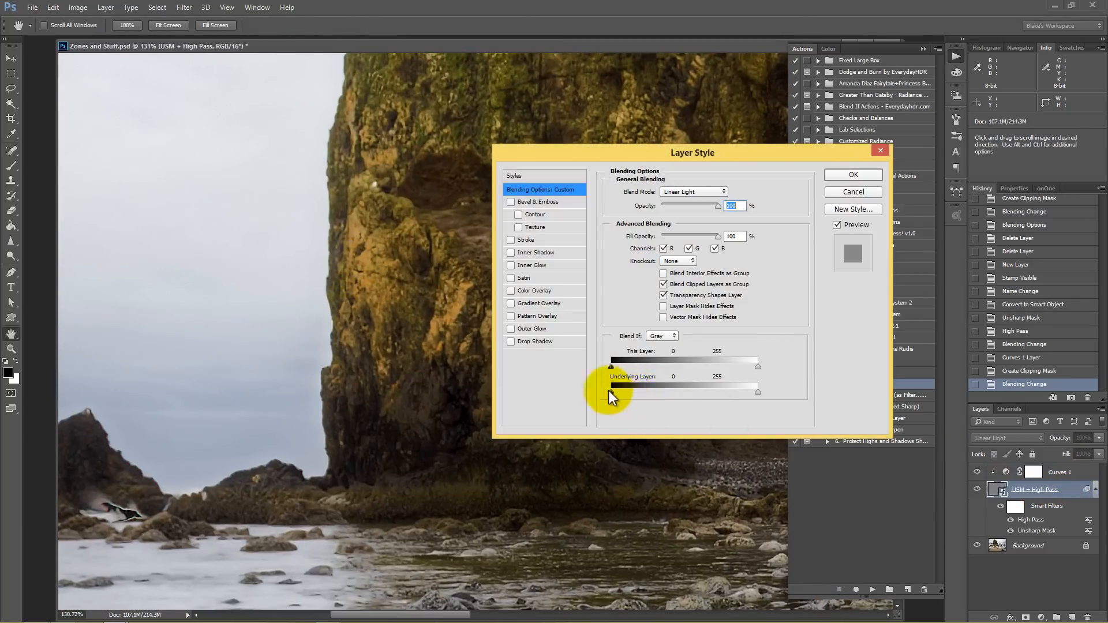
drag(611, 394, 638, 392)
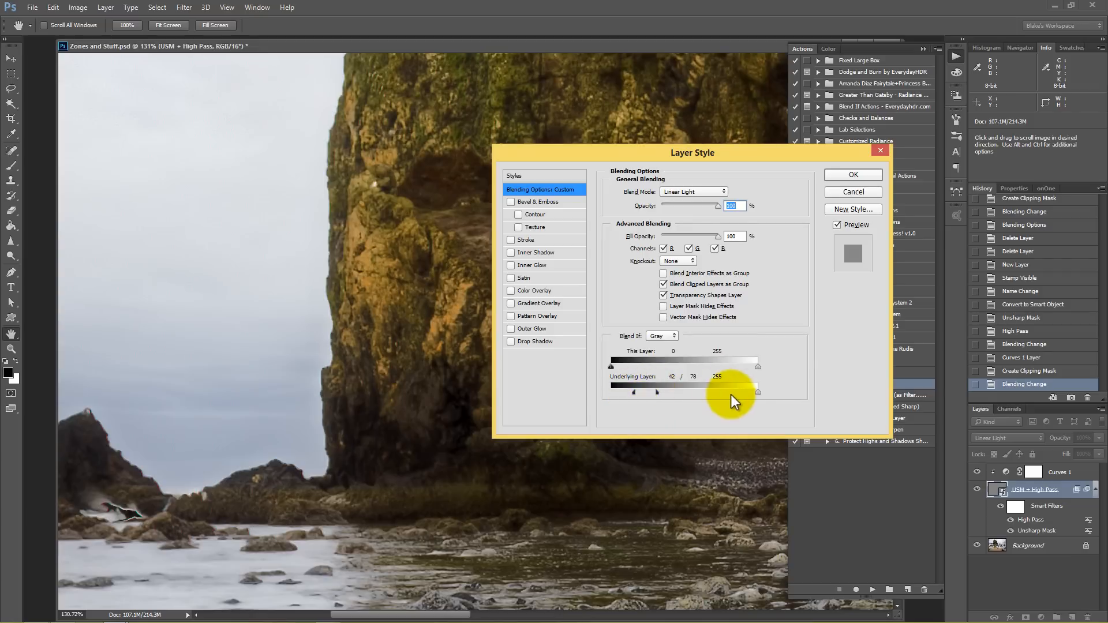
drag(756, 394, 717, 390)
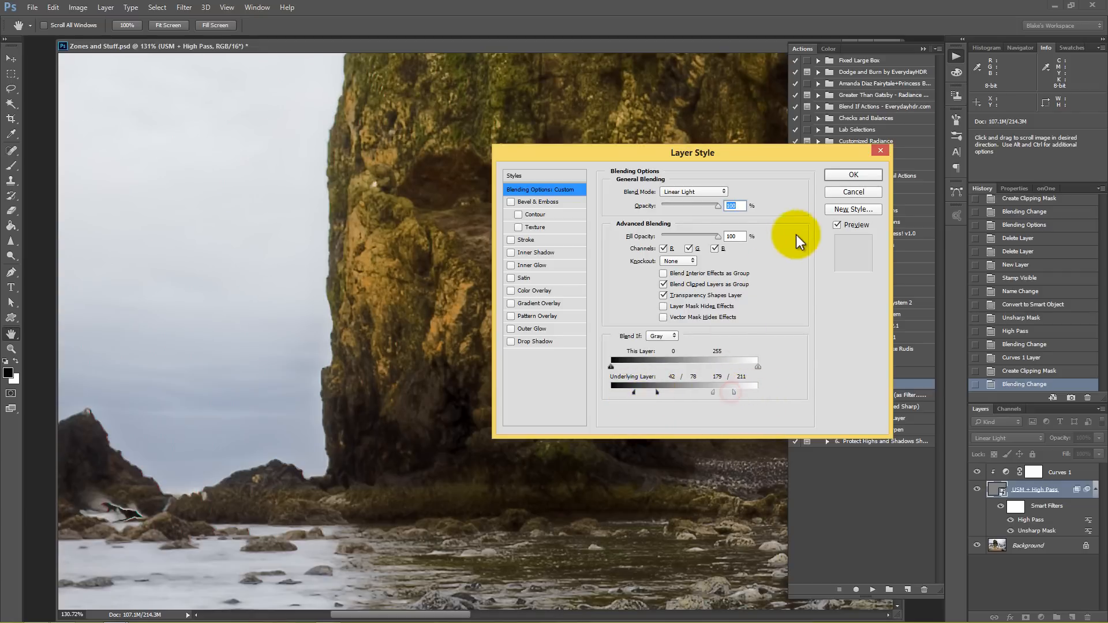
click(841, 176)
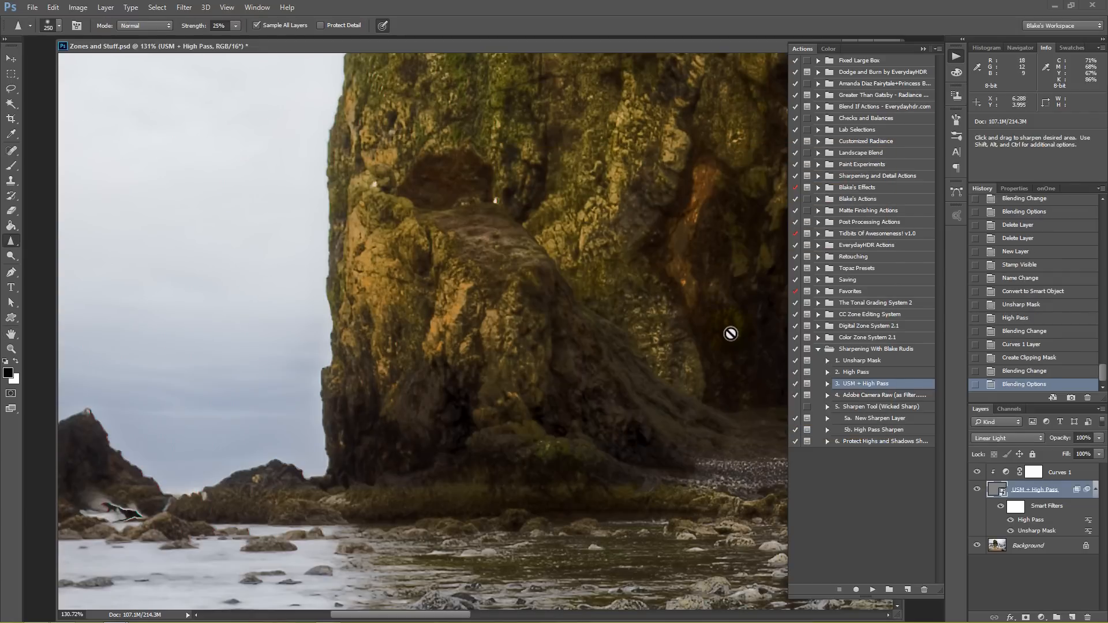